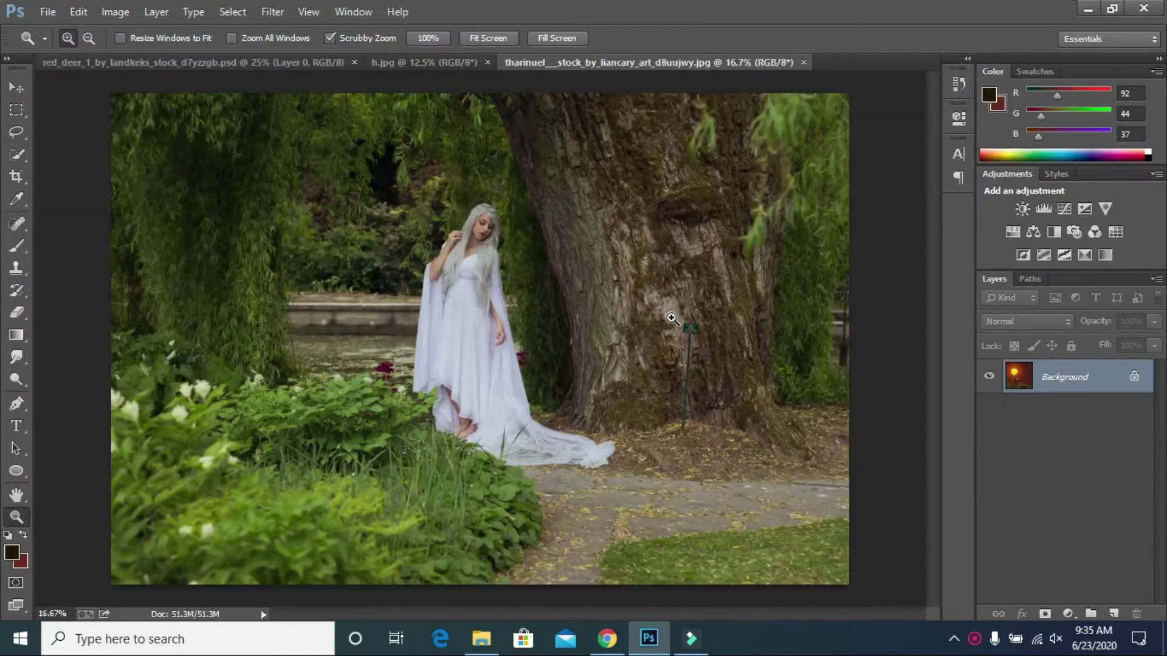
Set up the Gradient tool with a custom dark-brown-to-transparent gradient, keeping #261d0b as the first colour stop.
{"action": "left_click", "coordinate": [542, 283], "text": "alt"}
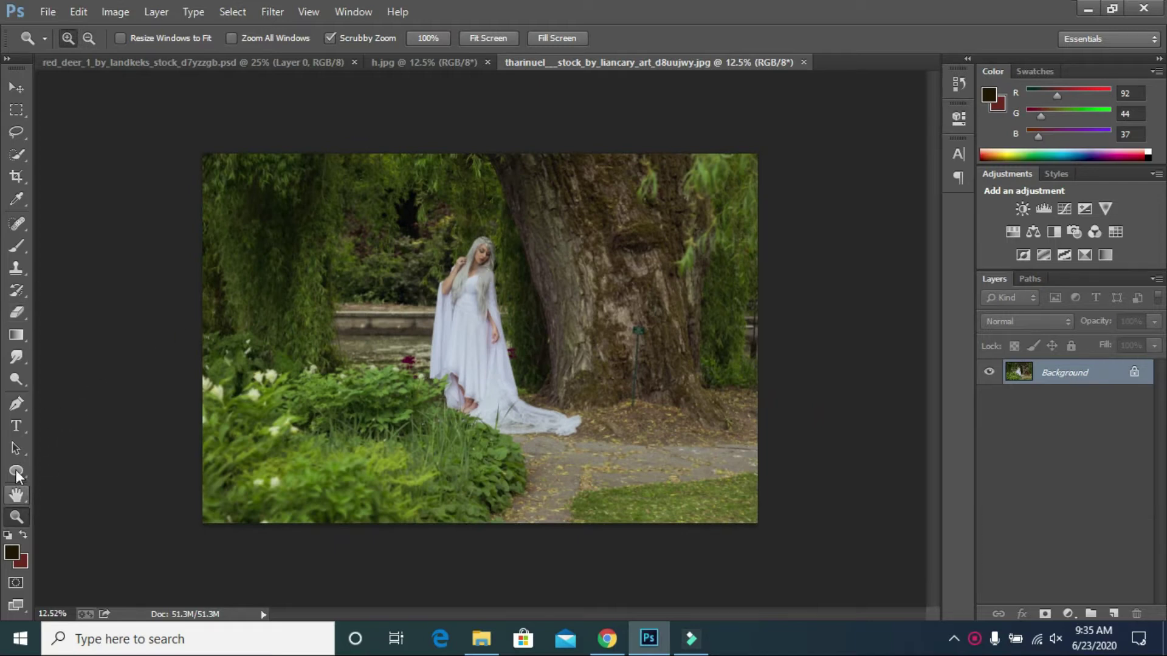
{"action": "left_click", "coordinate": [19, 335]}
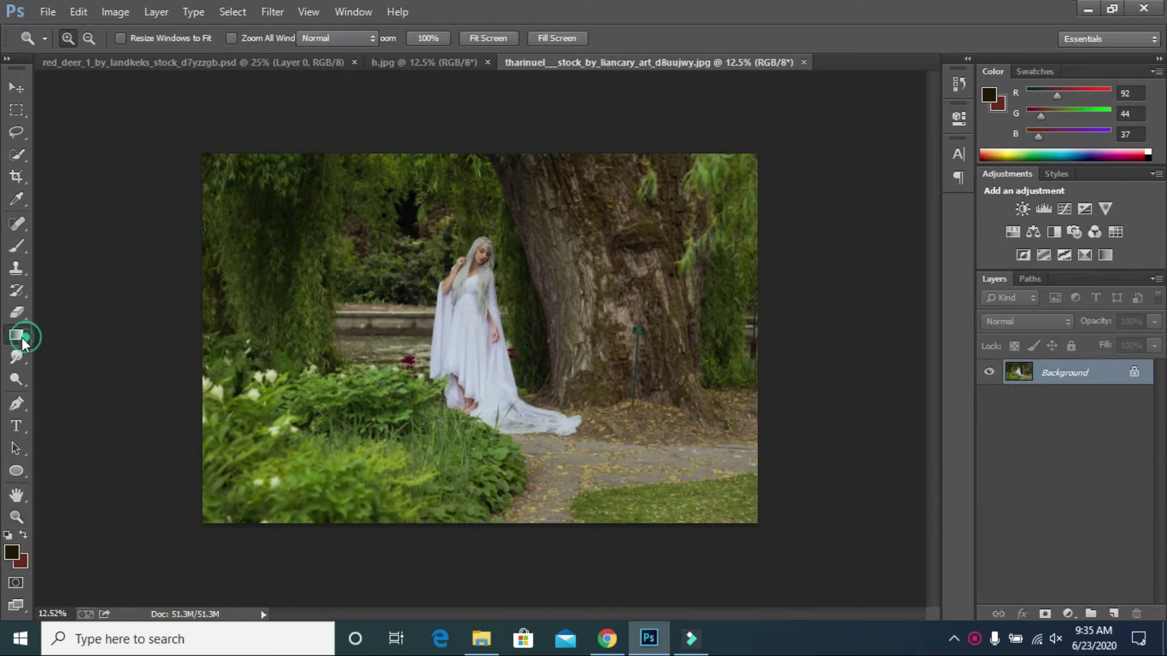
{"action": "left_click", "coordinate": [85, 36]}
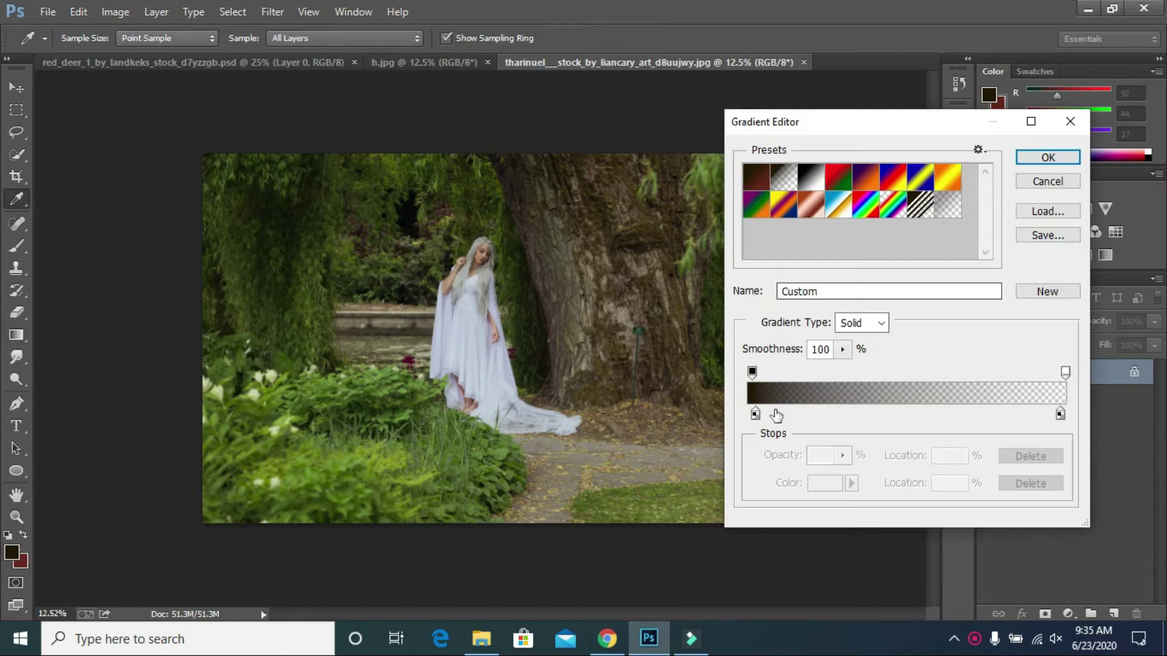
{"action": "left_click", "coordinate": [755, 415]}
{"action": "left_click", "coordinate": [827, 485]}
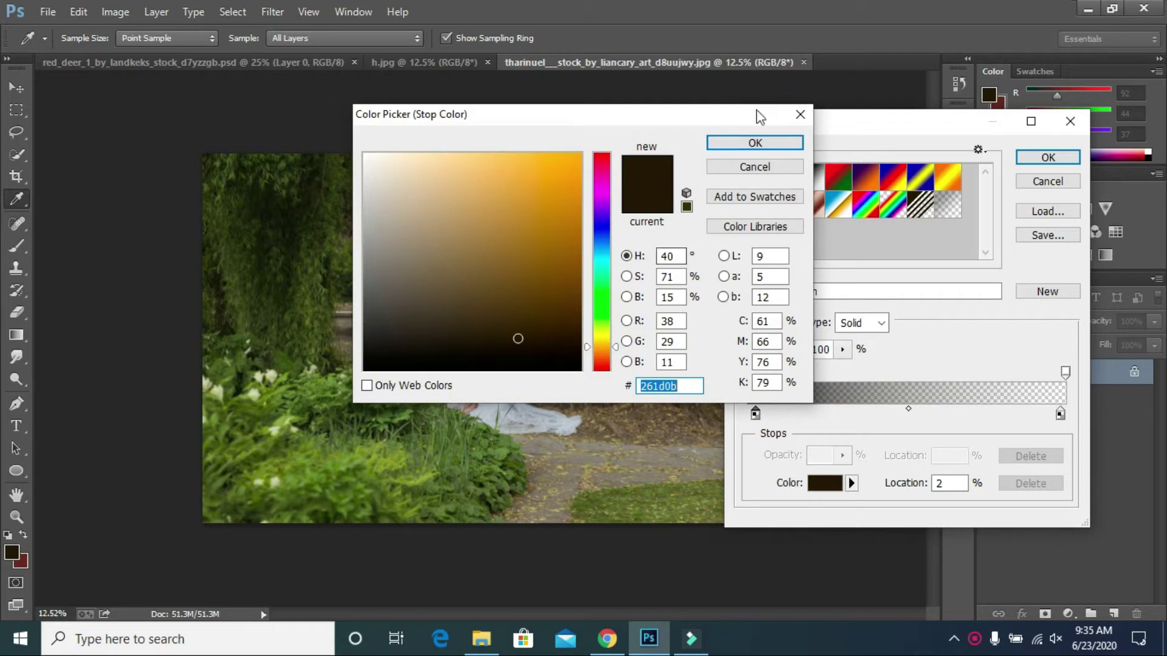
{"action": "left_click", "coordinate": [753, 142]}
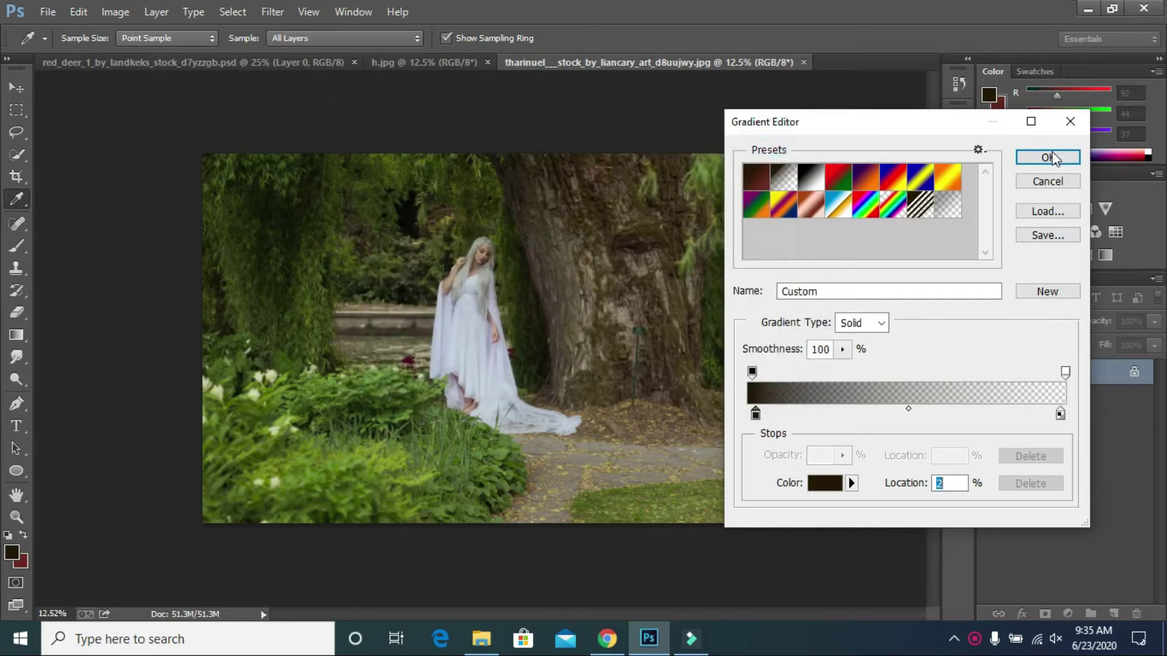
{"action": "left_click", "coordinate": [1048, 157]}
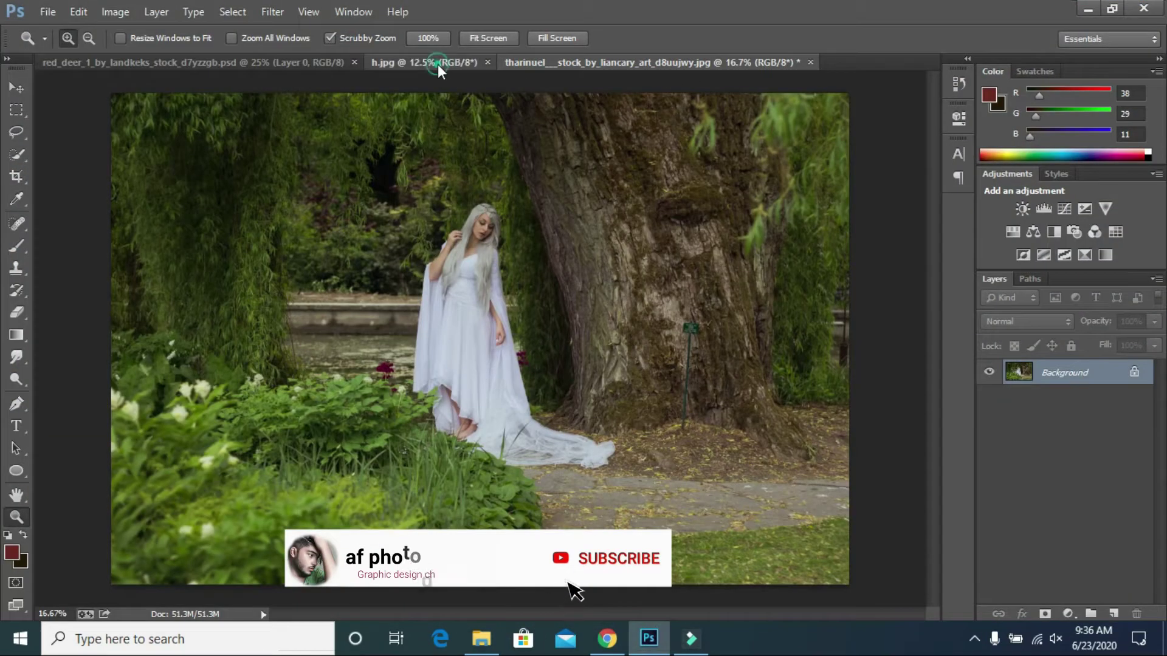
Float the red deer document in its own window and bring the garden photo up behind it.
{"action": "left_click", "coordinate": [435, 64]}
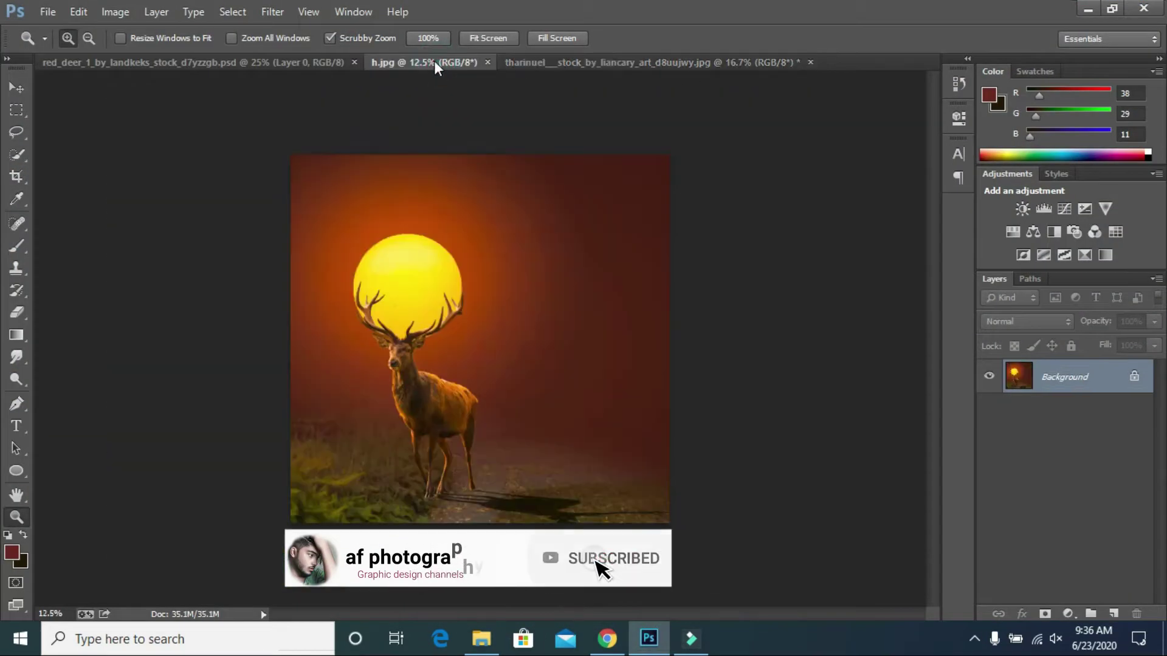
{"action": "left_click", "coordinate": [312, 64]}
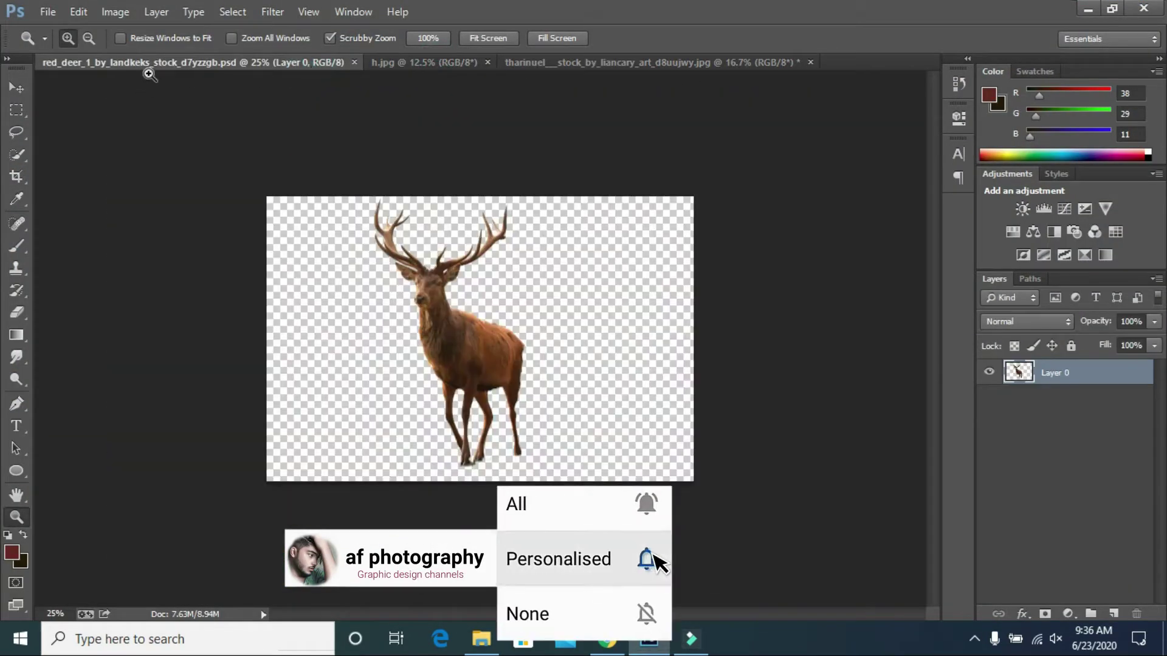
{"action": "left_click_drag", "start_coordinate": [152, 61], "coordinate": [213, 122]}
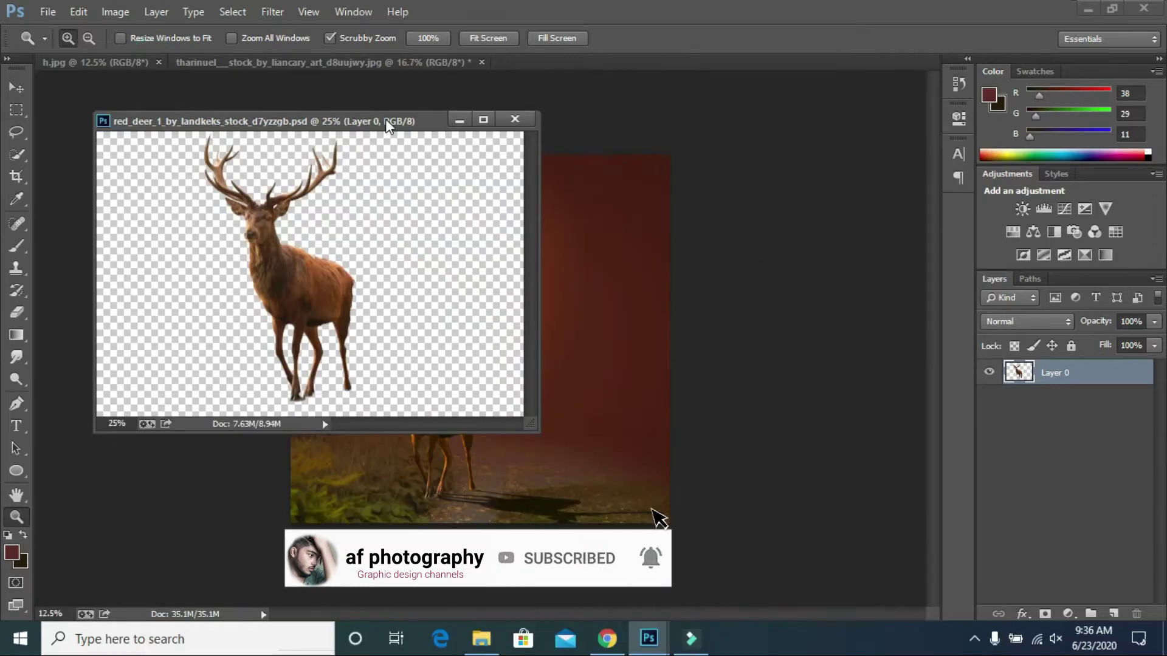
{"action": "left_click", "coordinate": [372, 63]}
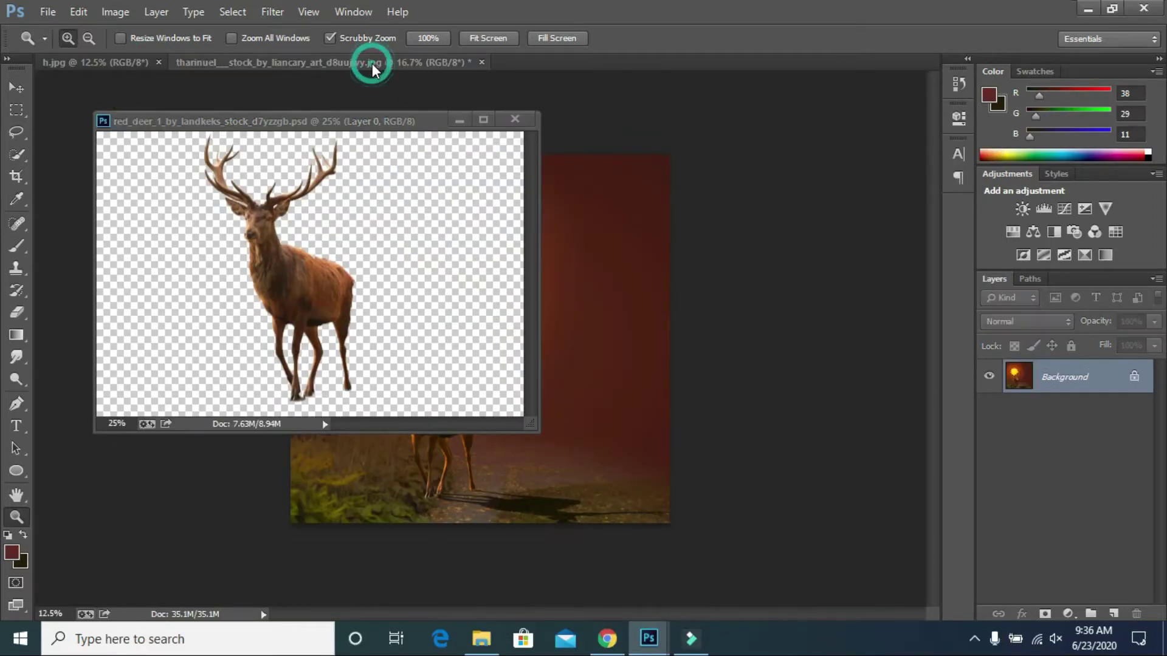
Copy the cut-out deer onto the garden photo near the tree trunk, accept the colour profile conversion, and minimize the deer document.
{"action": "left_click", "coordinate": [17, 87]}
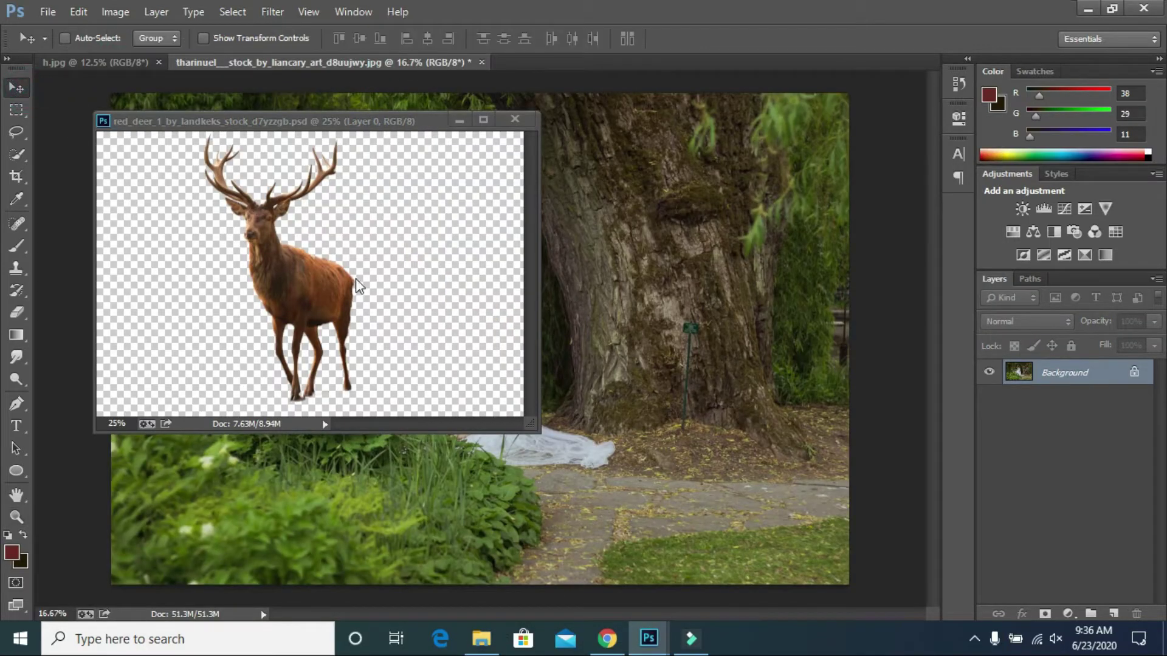
{"action": "left_click_drag", "start_coordinate": [306, 269], "coordinate": [610, 381]}
{"action": "left_click_drag", "start_coordinate": [346, 304], "coordinate": [681, 389]}
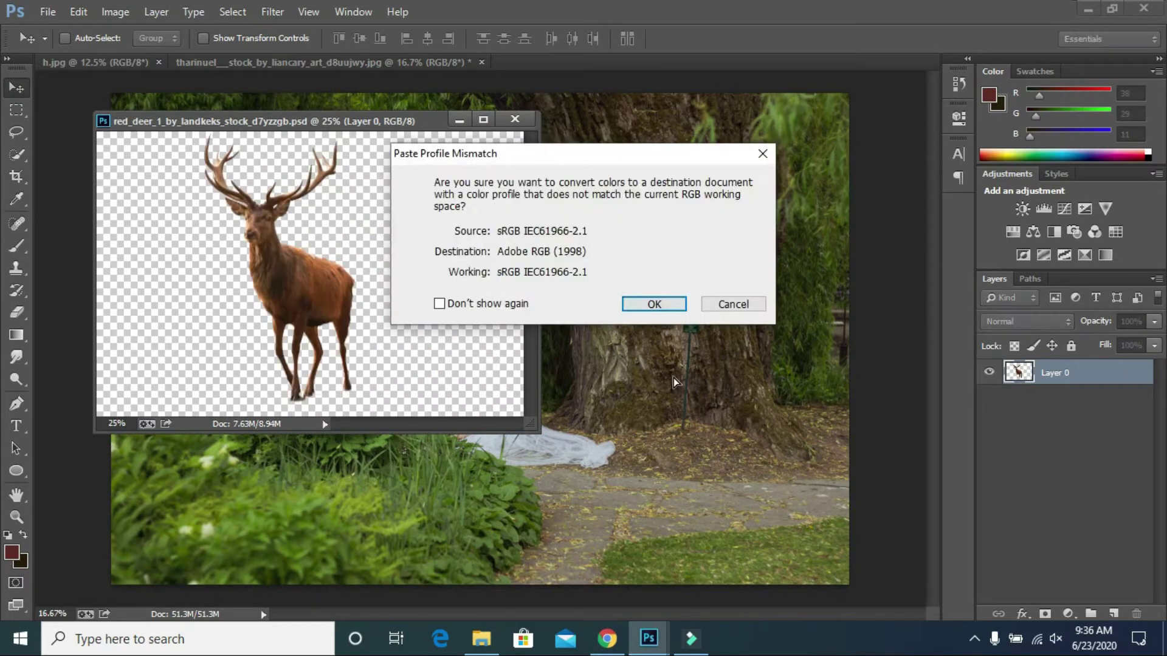
{"action": "left_click", "coordinate": [664, 306]}
{"action": "left_click", "coordinate": [460, 120]}
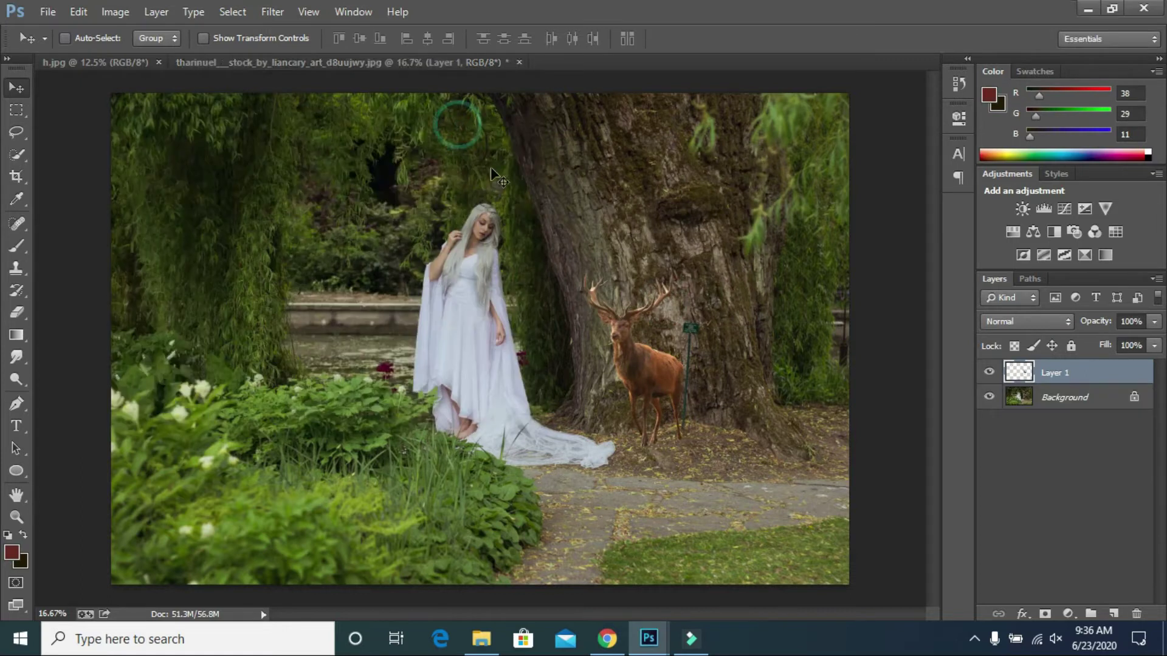
Free-transform the deer to about 162% scale, rotate it about -0.67°, and place it in front of the woman.
{"action": "scroll", "coordinate": [569, 331], "scroll_direction": "down", "scroll_amount": 1}
{"action": "key", "text": "ctrl+t"}
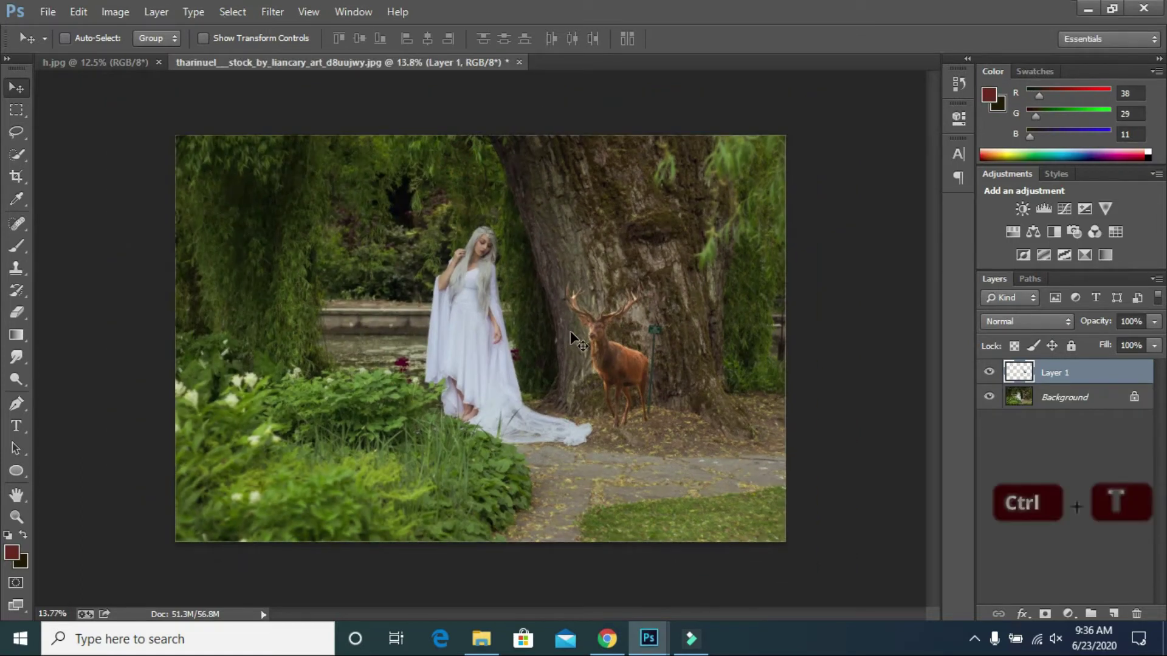
{"action": "left_click_drag", "start_coordinate": [567, 278], "coordinate": [523, 252]}
{"action": "left_click_drag", "start_coordinate": [614, 331], "coordinate": [492, 364]}
{"action": "left_click_drag", "start_coordinate": [596, 280], "coordinate": [601, 279]}
{"action": "left_click_drag", "start_coordinate": [423, 279], "coordinate": [418, 269]}
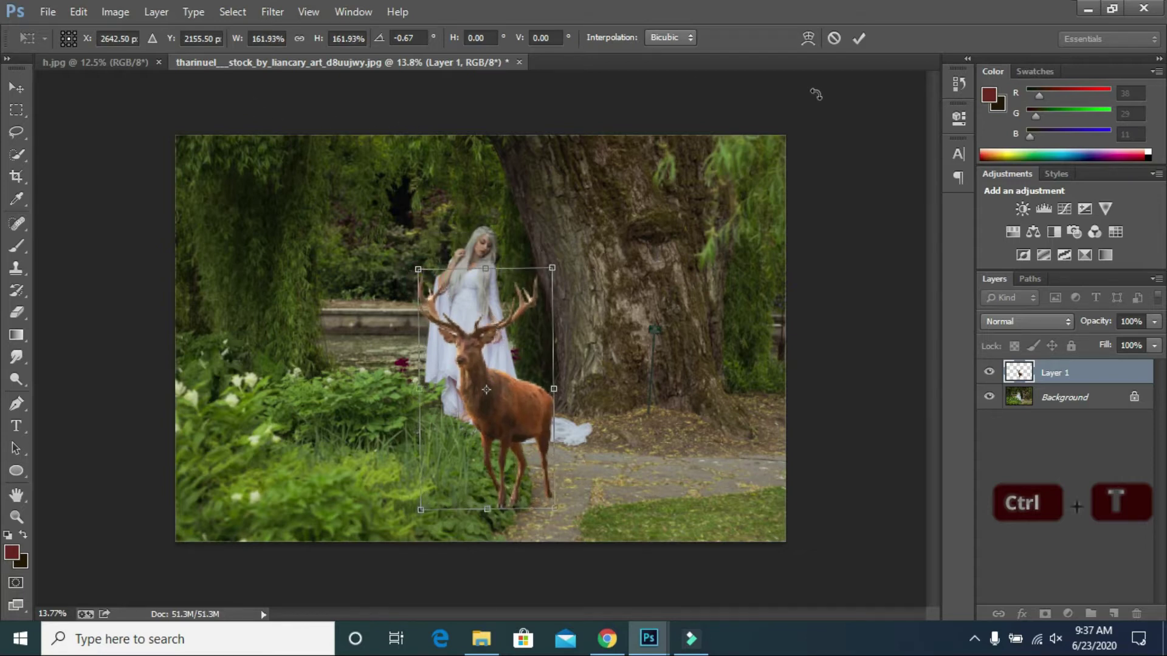
{"action": "left_click", "coordinate": [858, 40]}
Compare with the h.jpg reference image and nudge the deer slightly towards the stone path.
{"action": "left_click", "coordinate": [134, 61]}
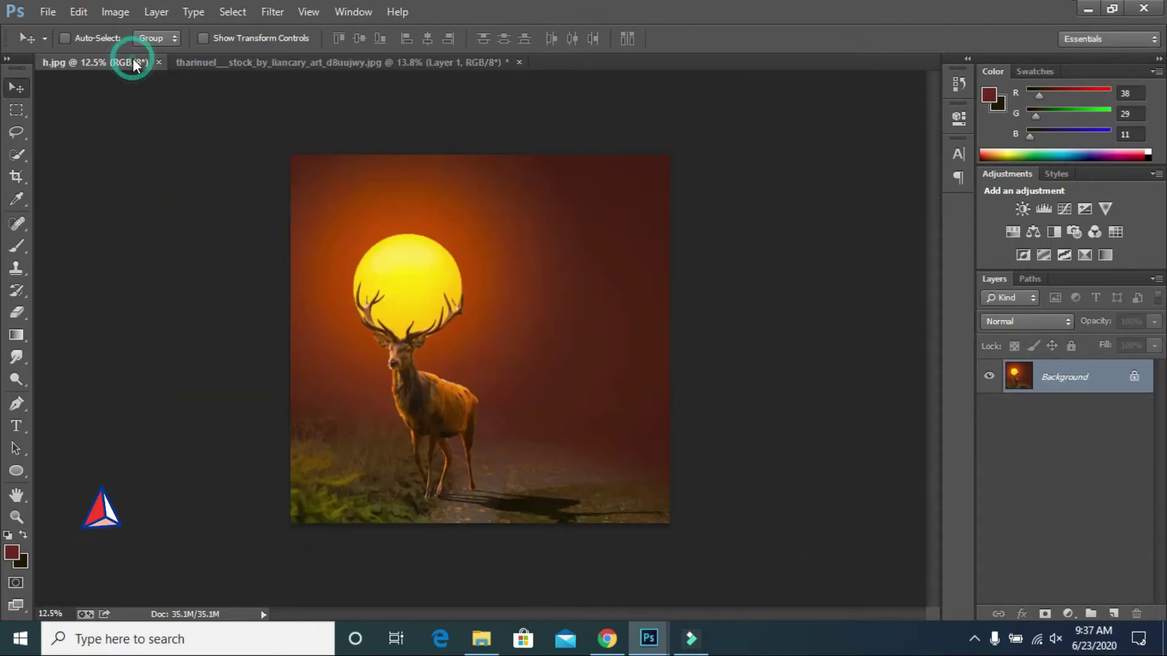
{"action": "left_click", "coordinate": [372, 64]}
{"action": "left_click_drag", "start_coordinate": [485, 375], "coordinate": [492, 377]}
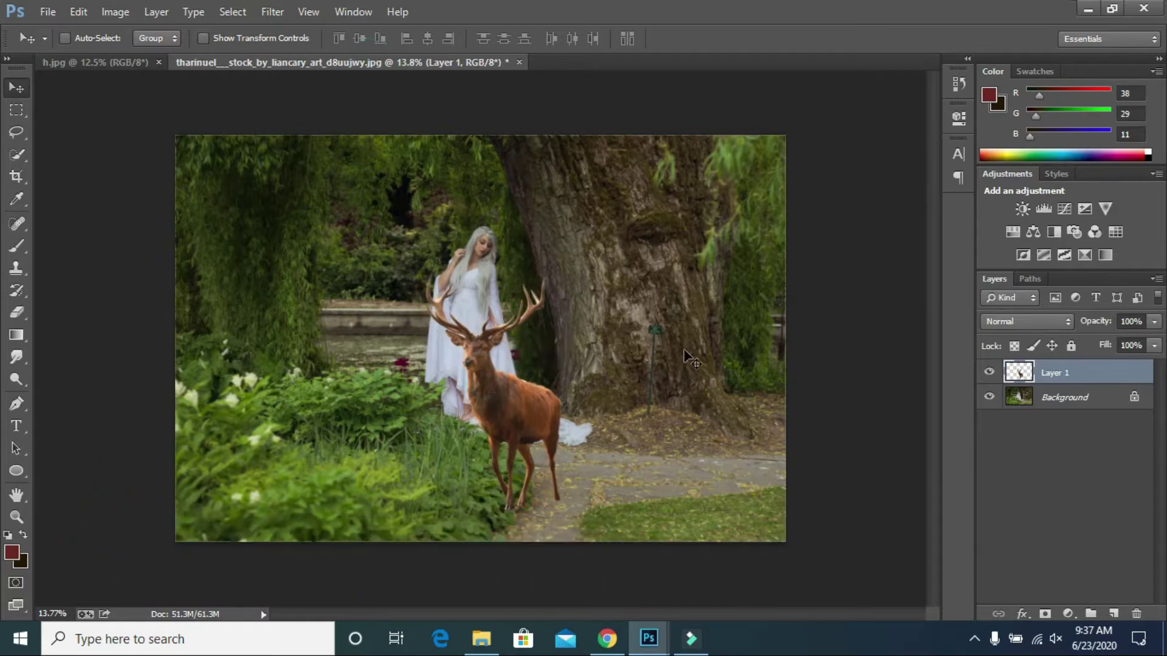
{"action": "scroll", "coordinate": [472, 312], "scroll_direction": "up", "scroll_amount": 4}
{"action": "scroll", "coordinate": [473, 312], "scroll_direction": "down", "scroll_amount": 6}
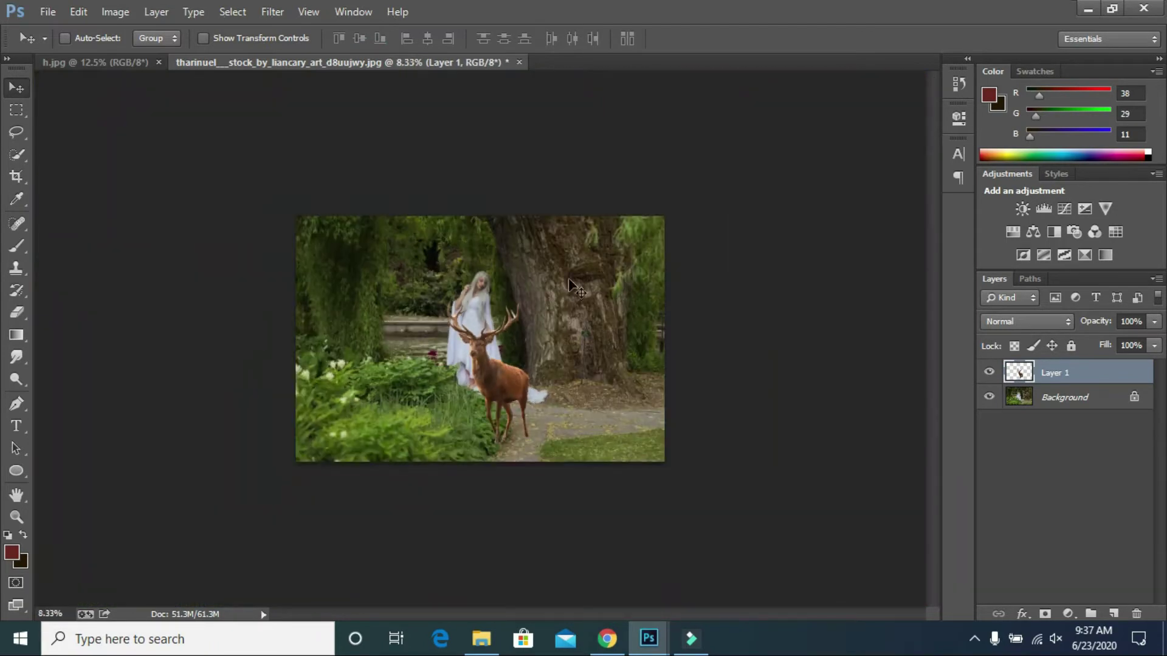
Apply repeated linear dark brown gradients downward on the Background layer to cover the trees and the woman behind the deer.
{"action": "left_click", "coordinate": [1065, 397]}
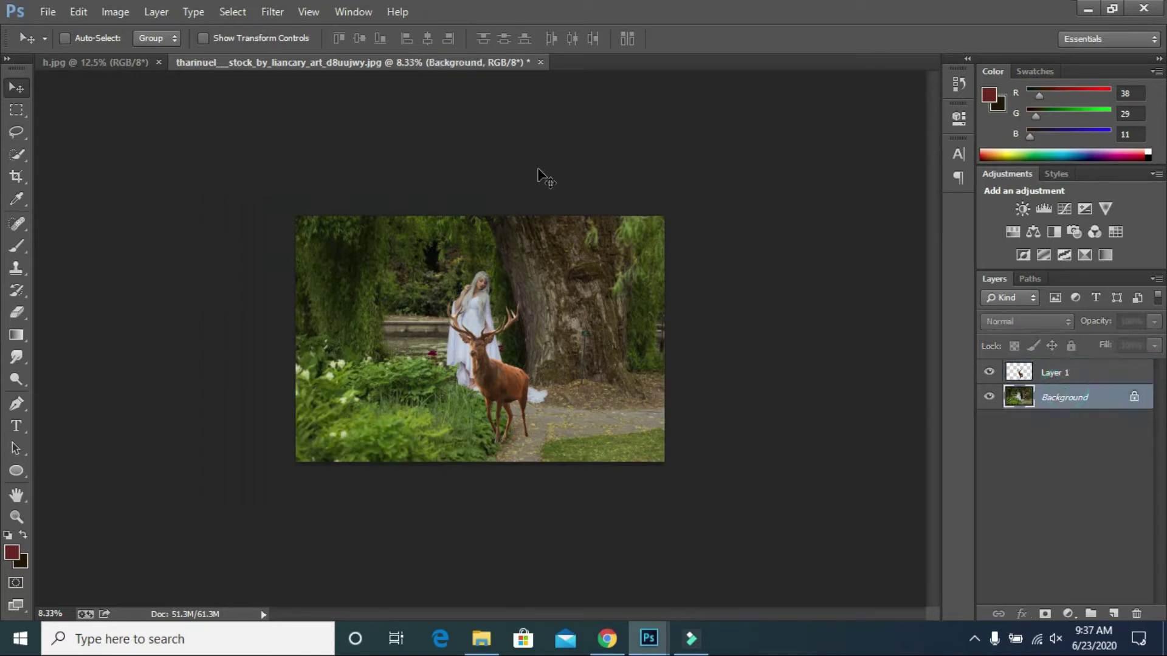
{"action": "left_click", "coordinate": [18, 334]}
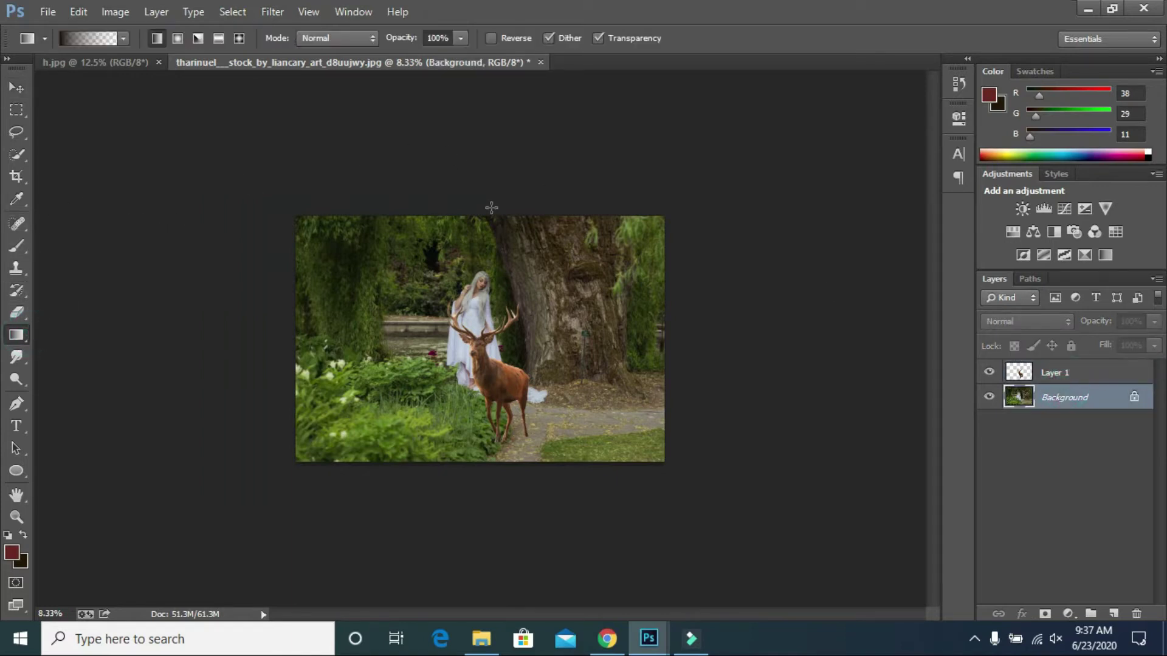
{"action": "left_click_drag", "start_coordinate": [504, 208], "coordinate": [503, 362]}
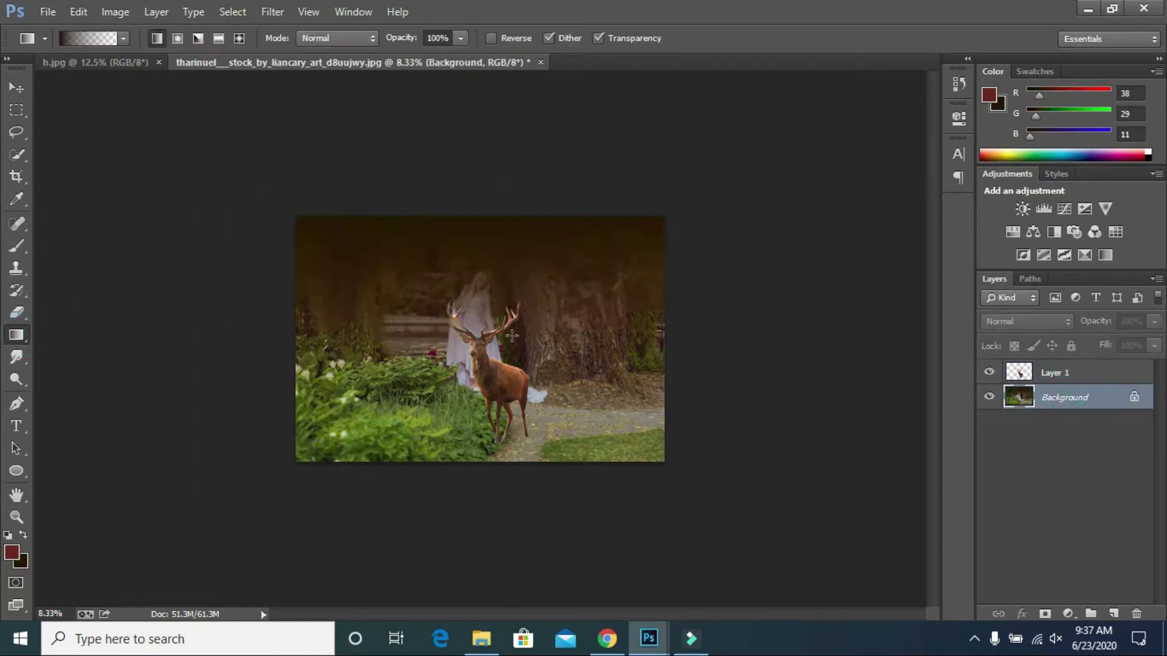
{"action": "left_click_drag", "start_coordinate": [514, 185], "coordinate": [512, 499]}
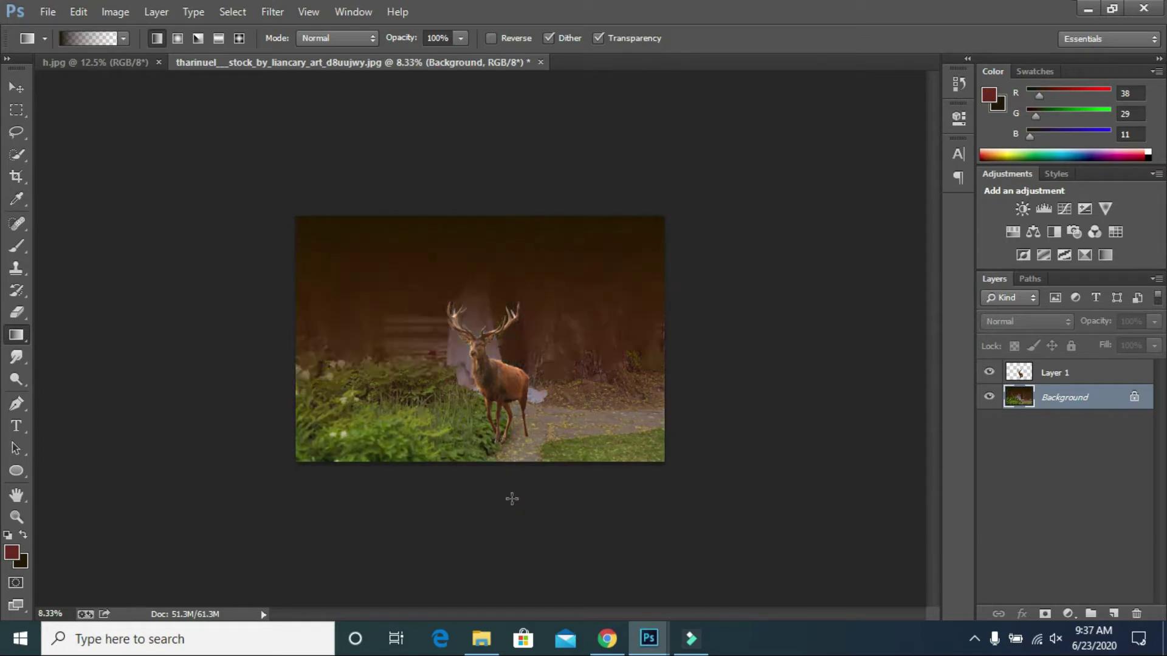
{"action": "left_click_drag", "start_coordinate": [513, 294], "coordinate": [505, 384]}
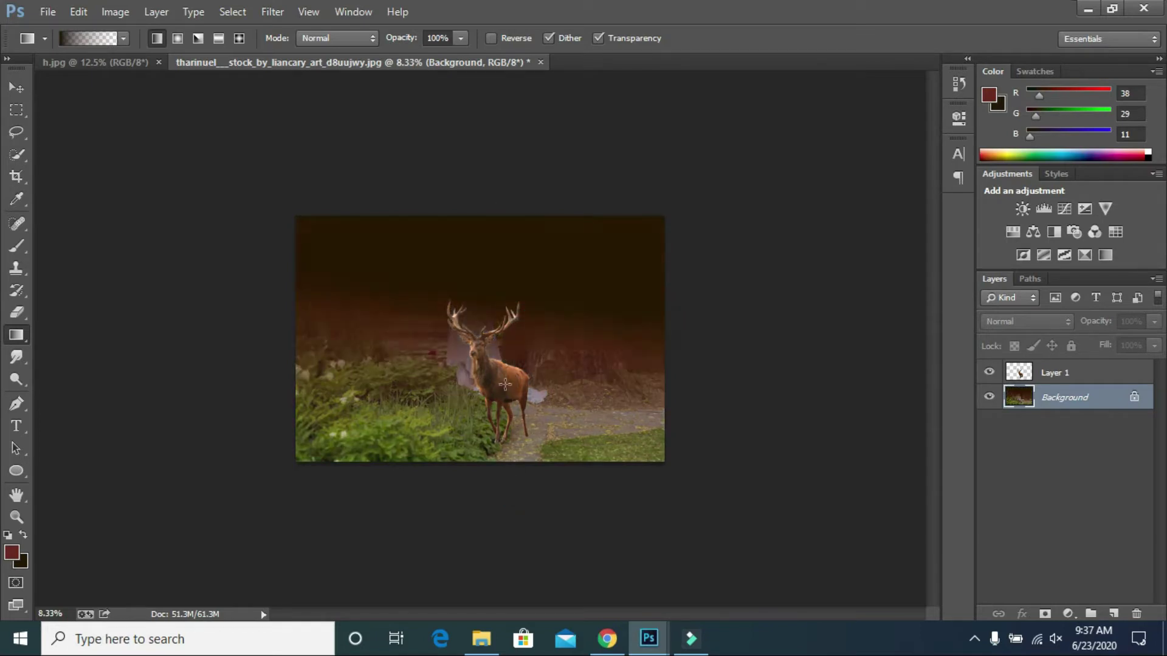
{"action": "left_click_drag", "start_coordinate": [513, 328], "coordinate": [508, 417]}
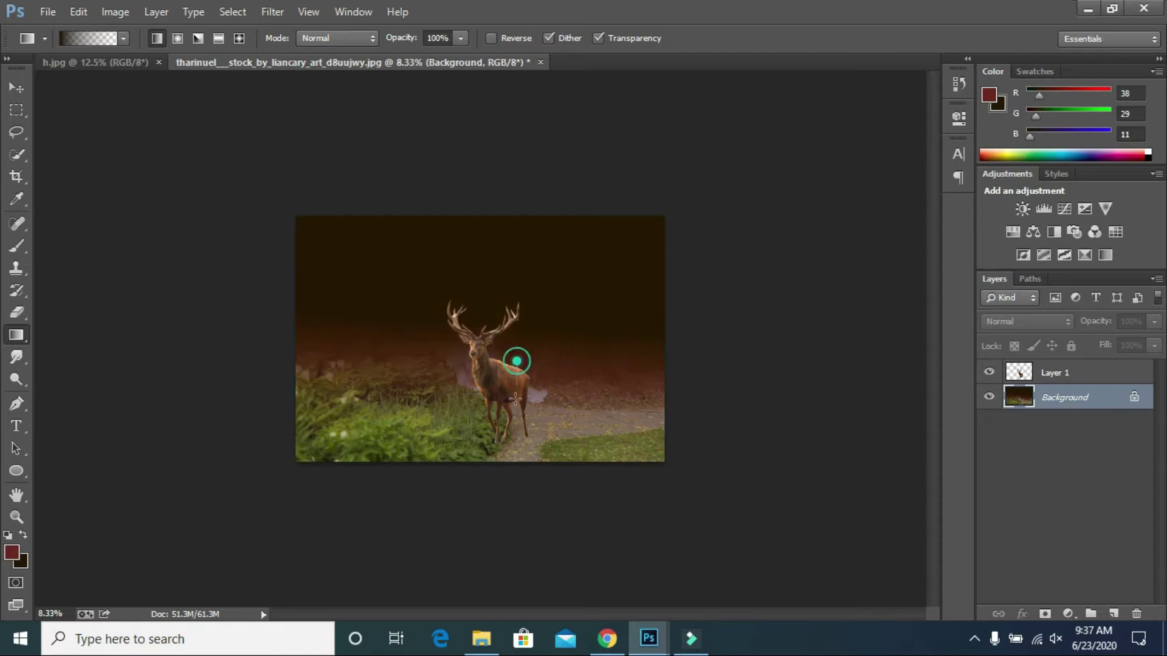
Blend the dark backdrop with long linear gradients running from the photo's upper edge down to the deer's legs.
{"action": "left_click_drag", "start_coordinate": [520, 164], "coordinate": [483, 465]}
{"action": "left_click_drag", "start_coordinate": [499, 195], "coordinate": [498, 425]}
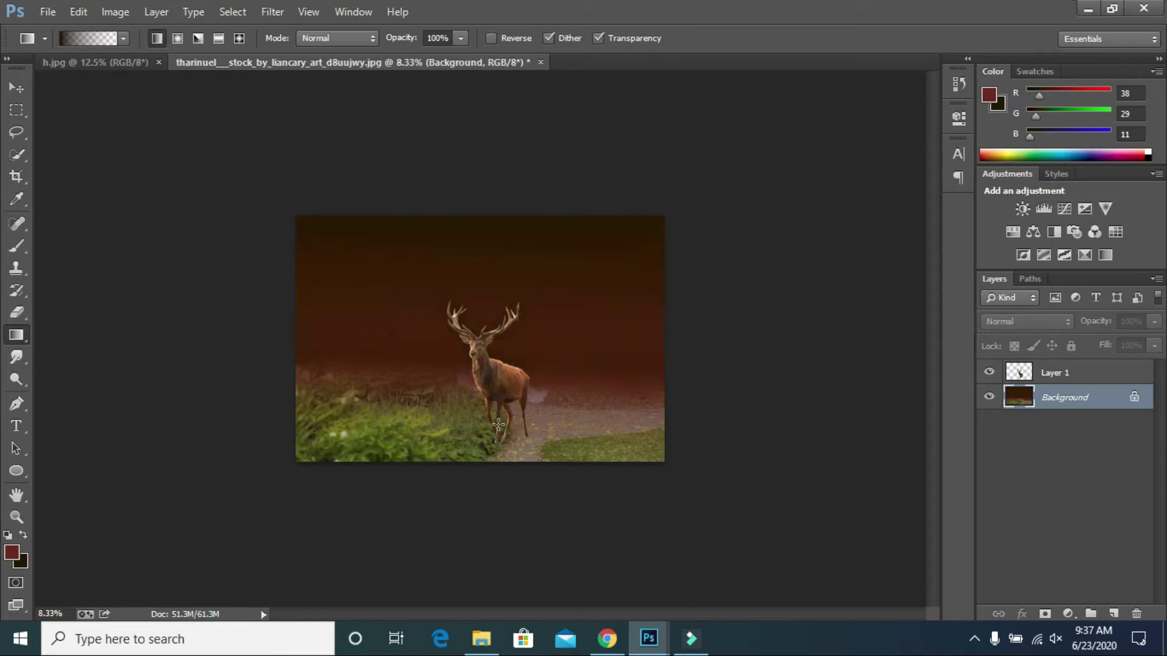
{"action": "left_click_drag", "start_coordinate": [503, 210], "coordinate": [493, 421]}
{"action": "scroll", "coordinate": [493, 421], "scroll_direction": "up", "scroll_amount": 5}
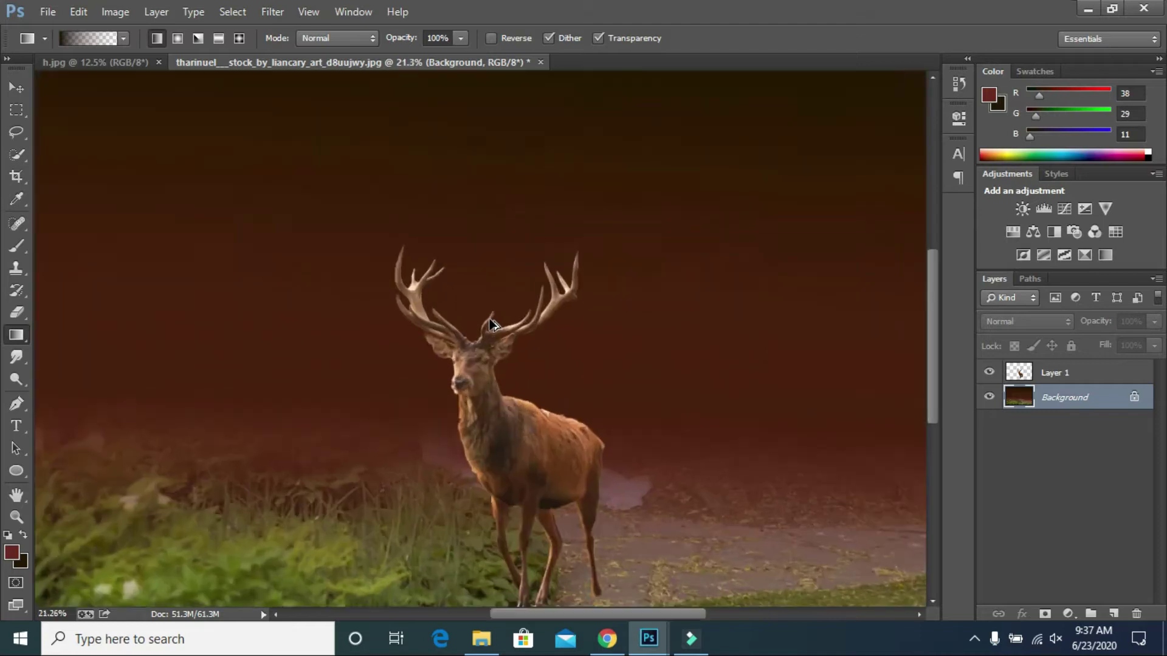
{"action": "scroll", "coordinate": [533, 270], "scroll_direction": "down", "scroll_amount": 2}
{"action": "scroll", "coordinate": [538, 253], "scroll_direction": "down", "scroll_amount": 3}
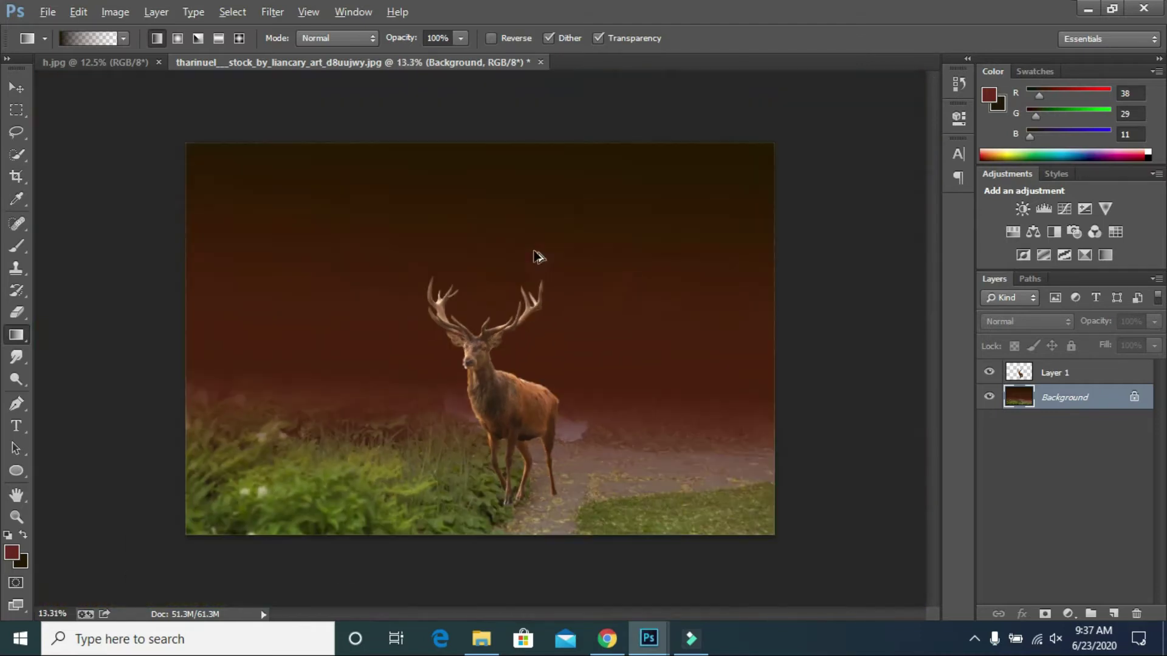
Darken the area behind the deer with a short gradient and smooth it with longer top-to-bottom gradients on the Background layer.
{"action": "left_click_drag", "start_coordinate": [506, 335], "coordinate": [510, 405]}
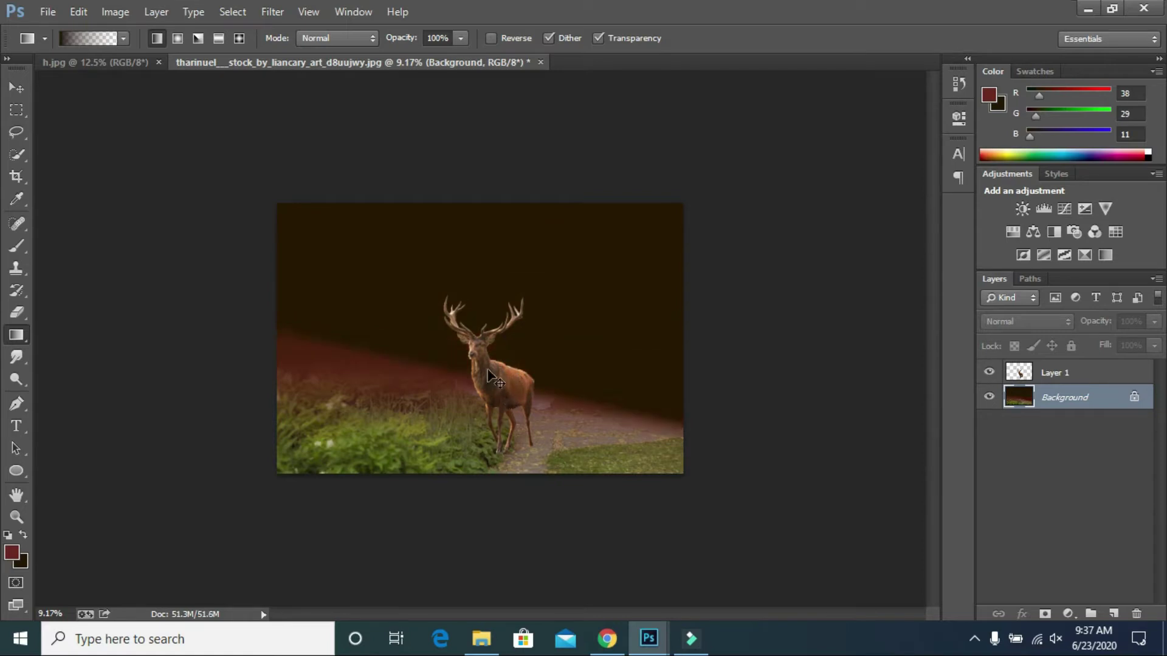
{"action": "left_click_drag", "start_coordinate": [478, 175], "coordinate": [499, 454]}
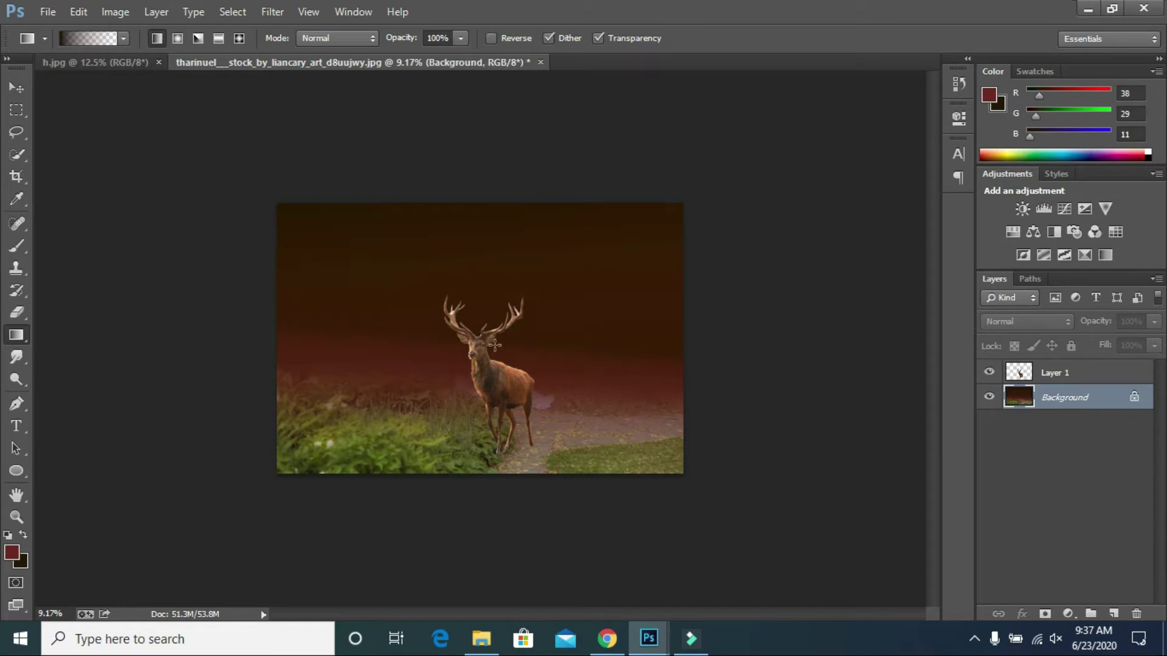
{"action": "left_click_drag", "start_coordinate": [495, 208], "coordinate": [510, 505]}
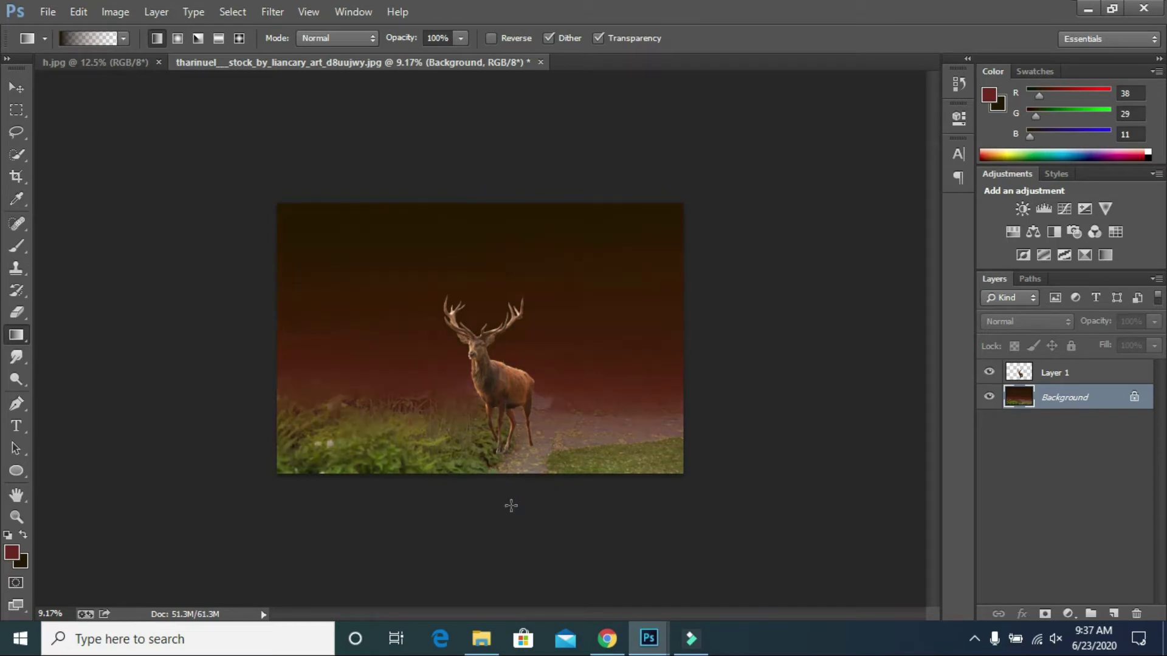
{"action": "scroll", "coordinate": [514, 367], "scroll_direction": "up", "scroll_amount": 2}
{"action": "scroll", "coordinate": [541, 322], "scroll_direction": "up", "scroll_amount": 2}
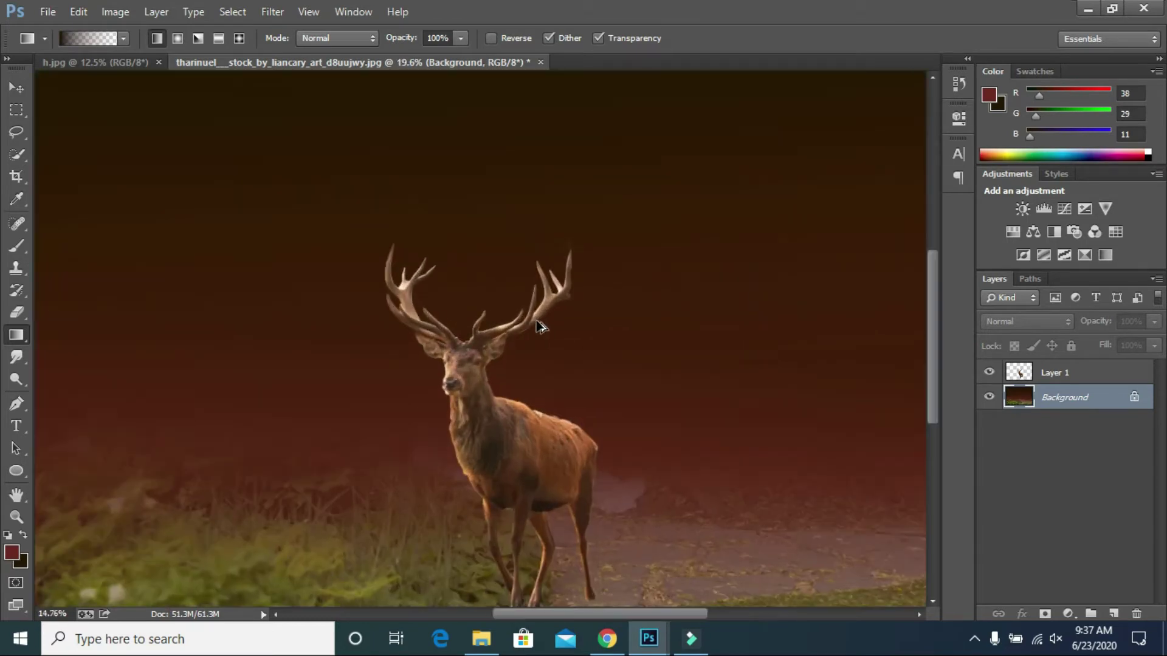
{"action": "scroll", "coordinate": [536, 191], "scroll_direction": "down", "scroll_amount": 4}
{"action": "left_click_drag", "start_coordinate": [525, 165], "coordinate": [516, 370]}
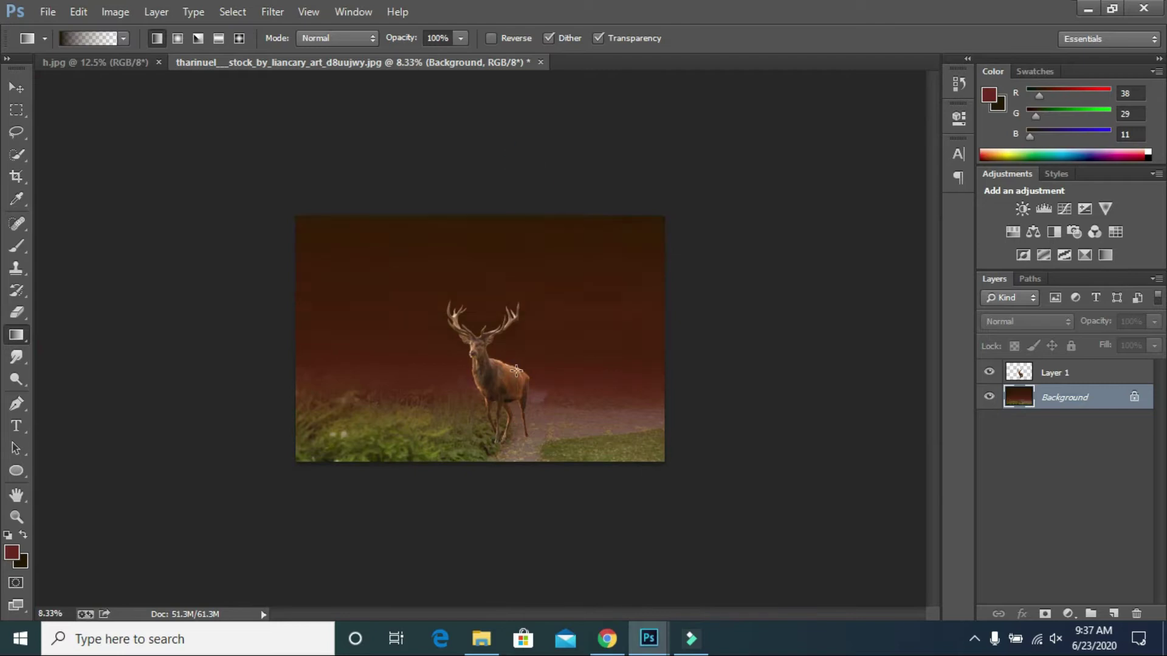
{"action": "scroll", "coordinate": [536, 291], "scroll_direction": "up", "scroll_amount": 1}
{"action": "scroll", "coordinate": [565, 343], "scroll_direction": "down", "scroll_amount": 3}
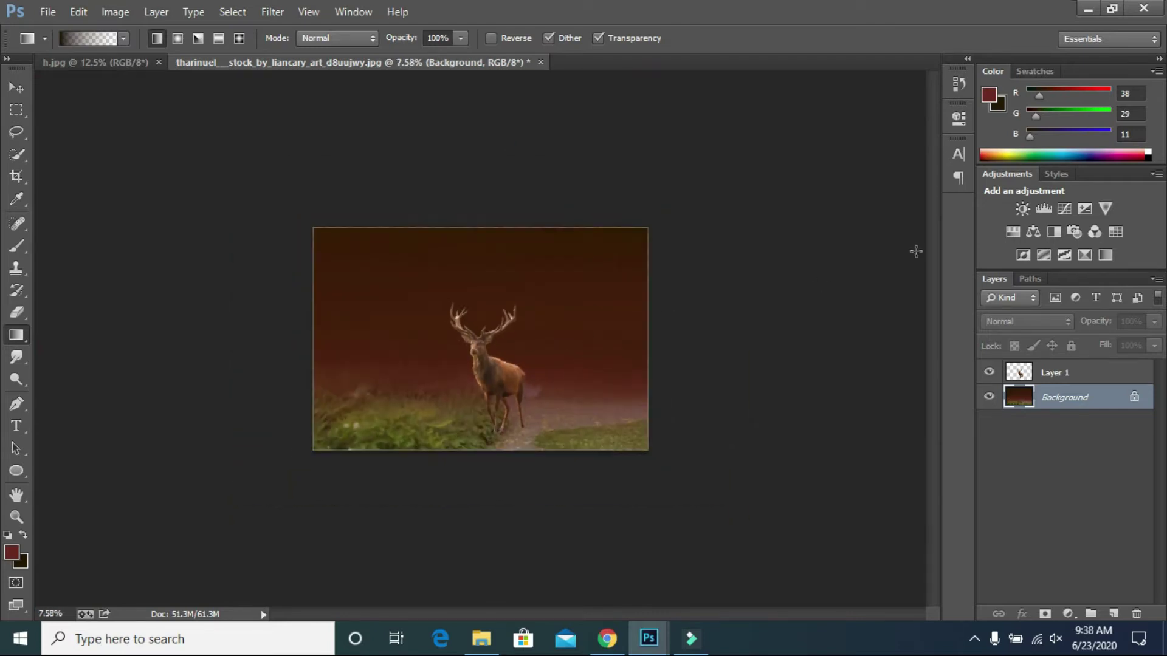
Open the image the_sun_in_the_sky-wallpaper-2048x1152 from the Downloads folder.
{"action": "left_click", "coordinate": [40, 11]}
{"action": "left_click", "coordinate": [70, 48]}
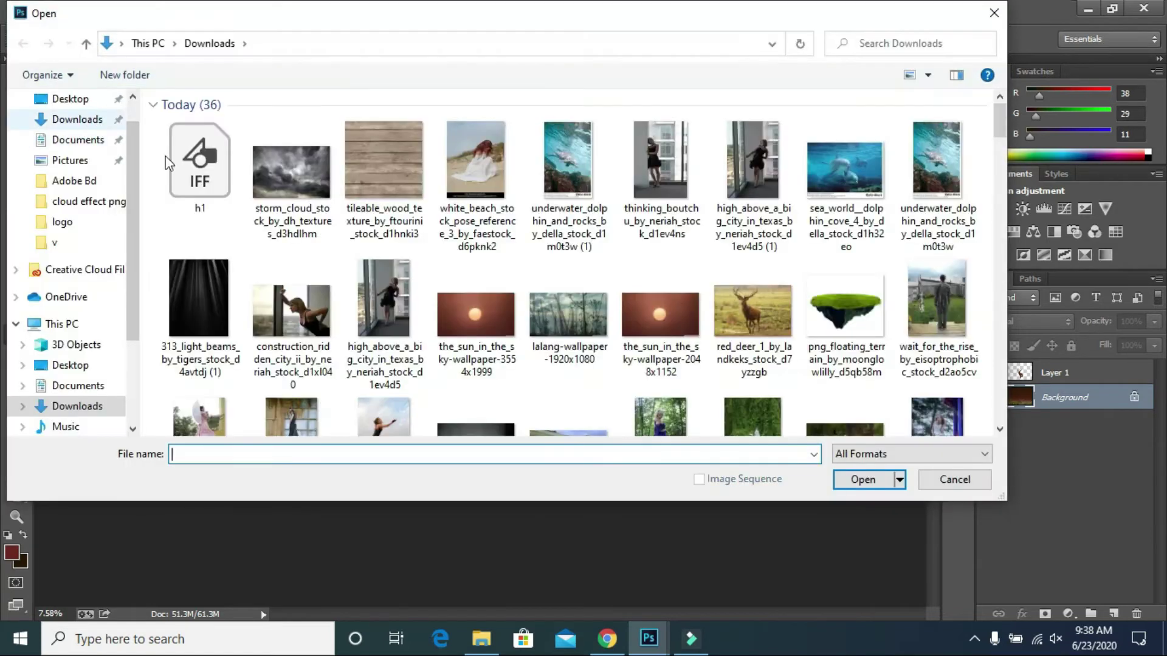
{"action": "left_click", "coordinate": [660, 314]}
{"action": "left_click", "coordinate": [863, 480]}
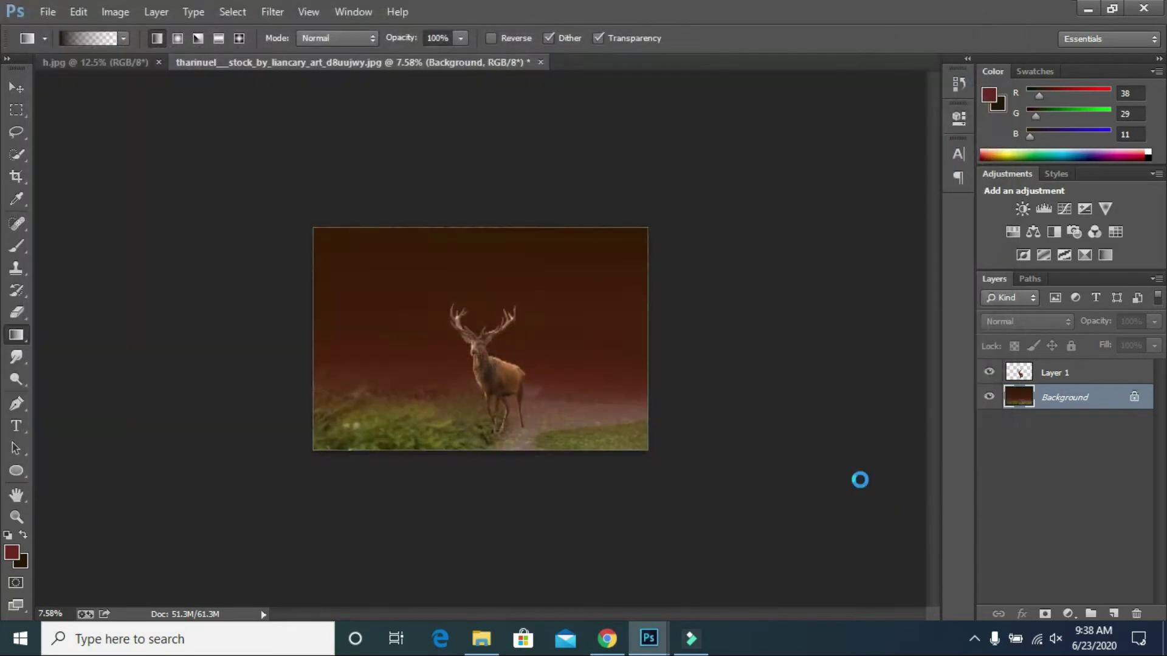
Select the sun disc with the Quick Selection tool and move it into the deer document, just above the antlers.
{"action": "left_click", "coordinate": [17, 154]}
{"action": "left_click", "coordinate": [484, 331]}
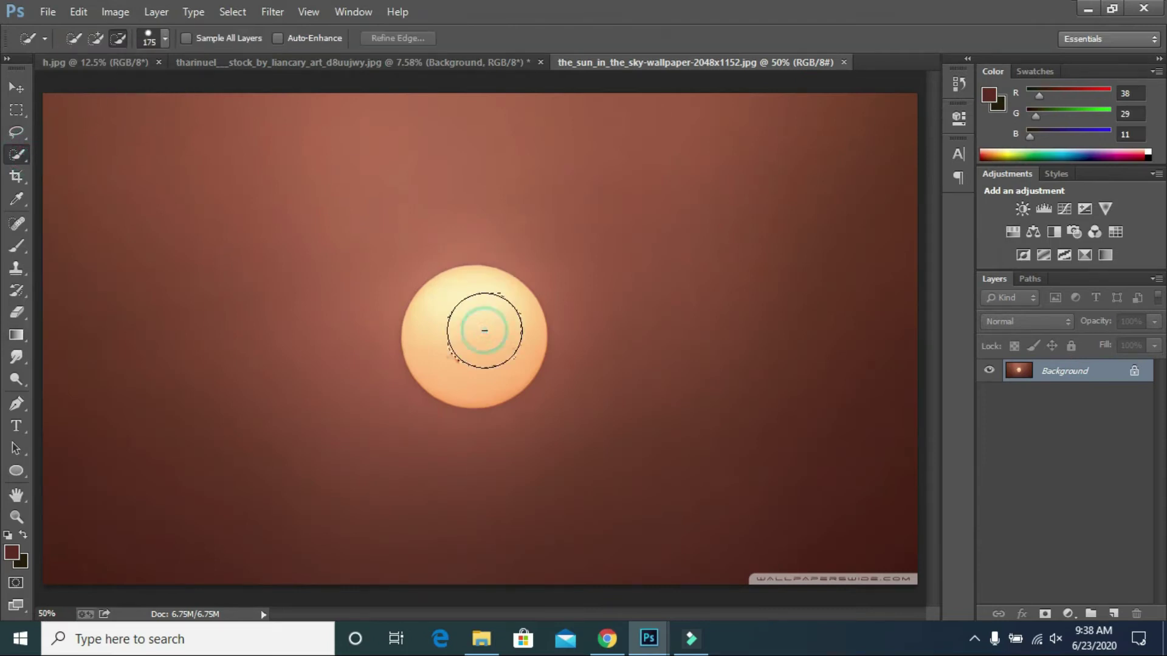
{"action": "left_click", "coordinate": [18, 91]}
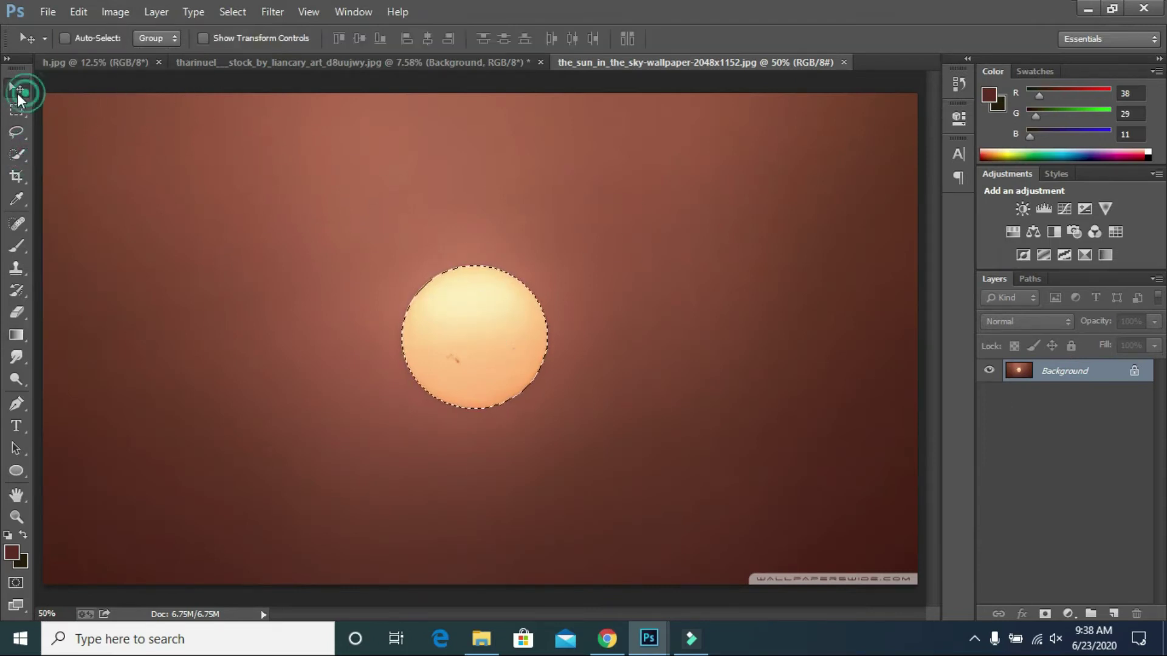
{"action": "left_click_drag", "start_coordinate": [502, 315], "coordinate": [487, 298]}
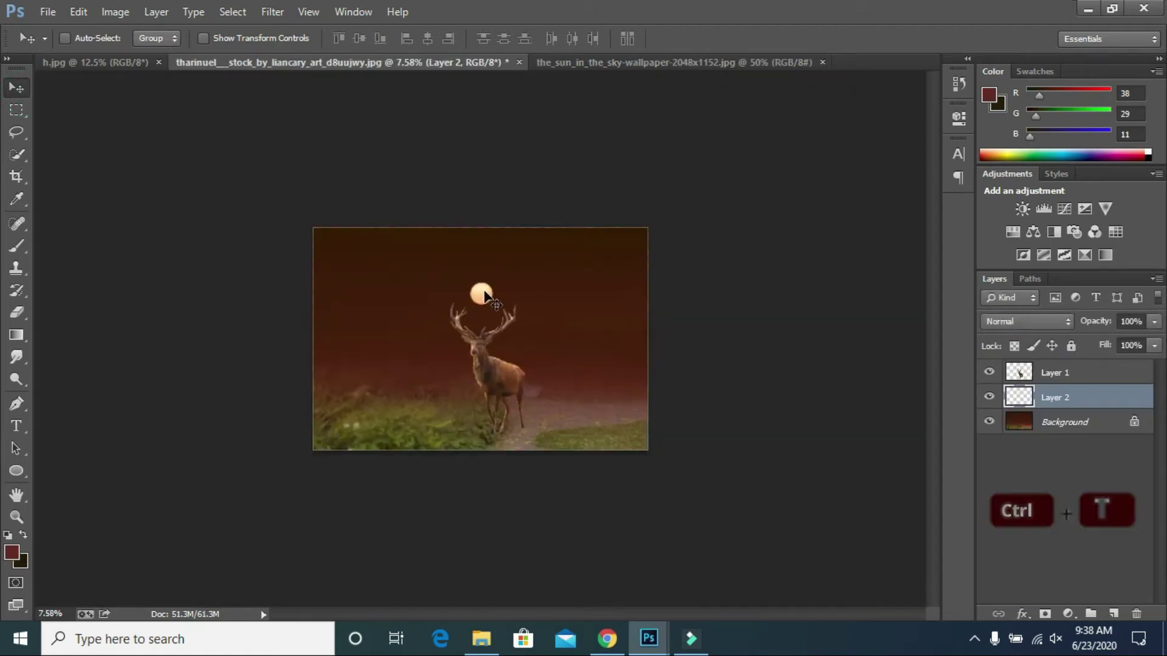
Scale the sun layer to about 335% with Free Transform and position it directly behind the deer's antlers.
{"action": "scroll", "coordinate": [485, 292], "scroll_direction": "up", "scroll_amount": 5}
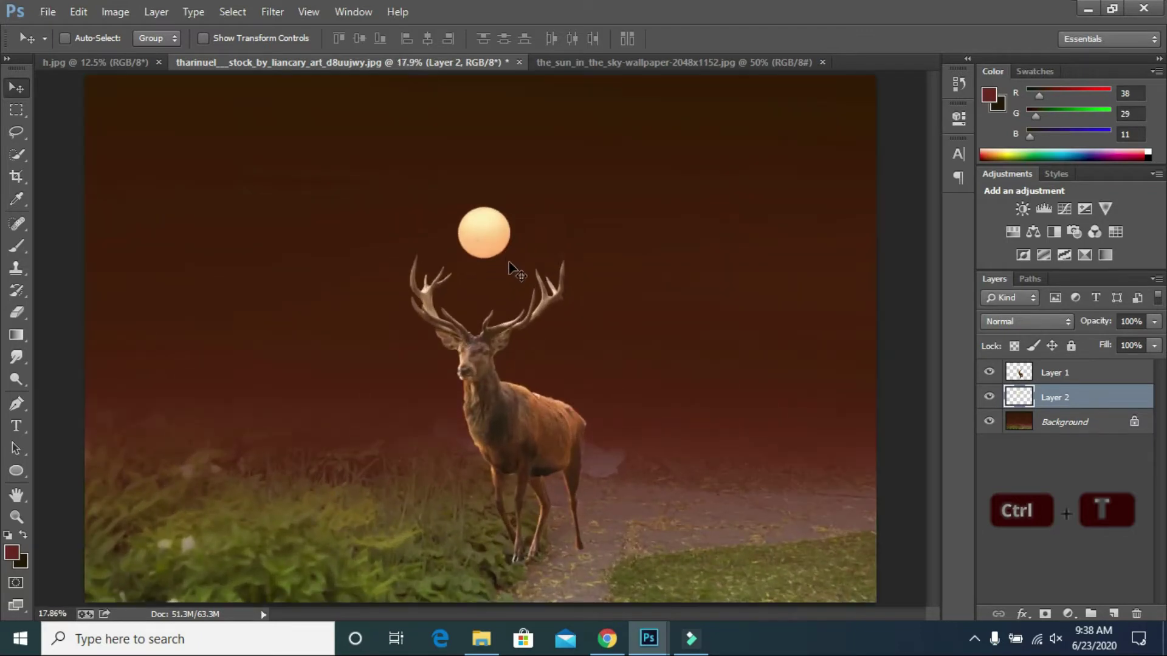
{"action": "key", "text": "ctrl+t"}
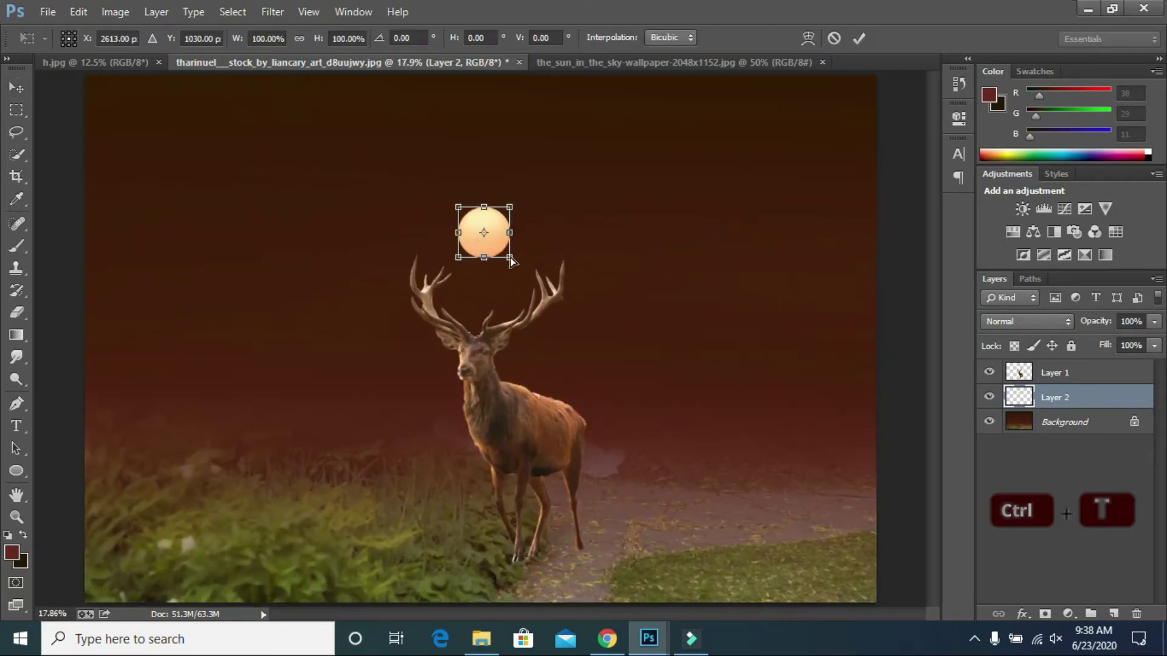
{"action": "left_click_drag", "start_coordinate": [510, 259], "coordinate": [558, 337]}
{"action": "left_click_drag", "start_coordinate": [505, 242], "coordinate": [510, 261]}
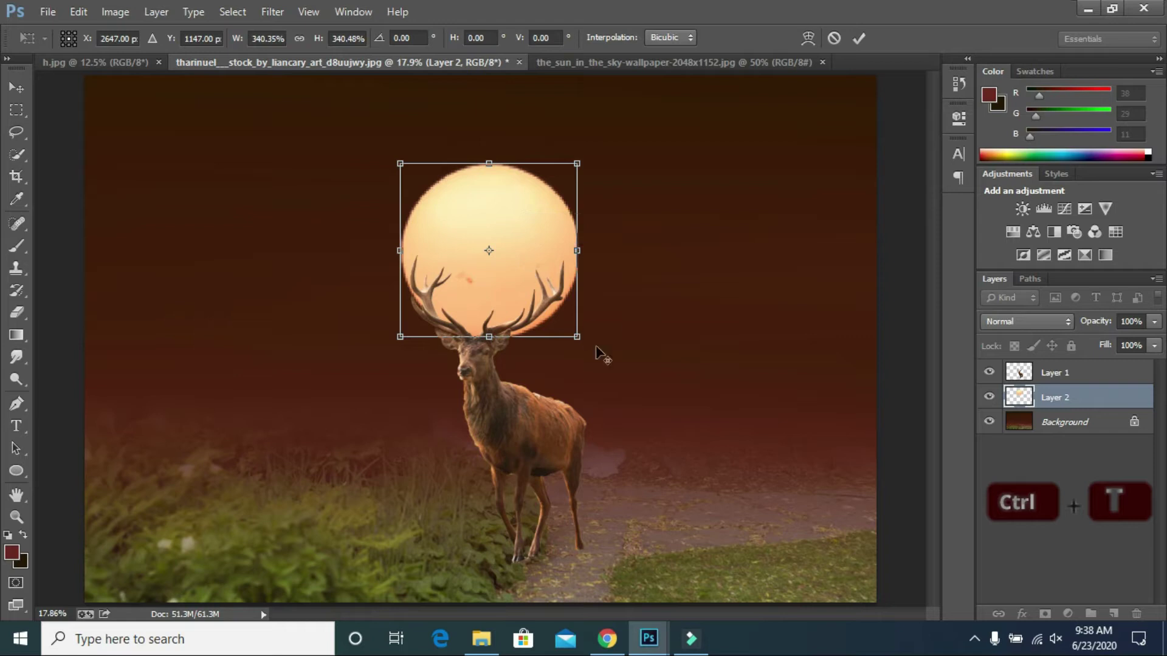
{"action": "left_click_drag", "start_coordinate": [582, 341], "coordinate": [580, 341]}
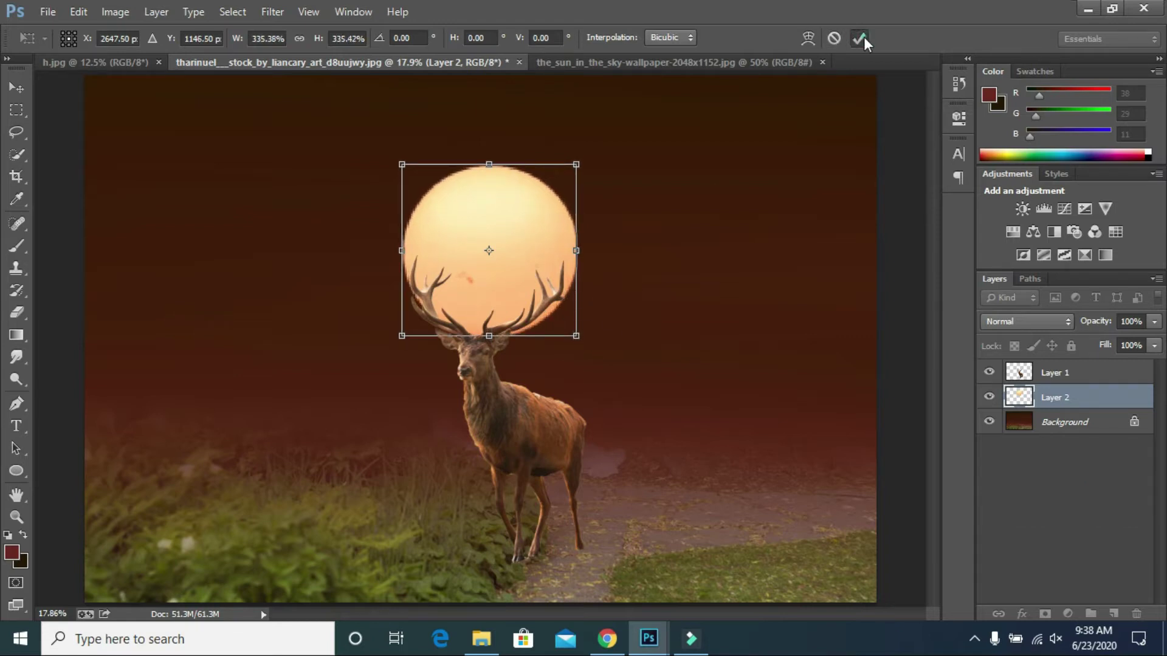
{"action": "left_click", "coordinate": [858, 39]}
{"action": "scroll", "coordinate": [662, 353], "scroll_direction": "down", "scroll_amount": 3}
{"action": "scroll", "coordinate": [547, 323], "scroll_direction": "up", "scroll_amount": 2}
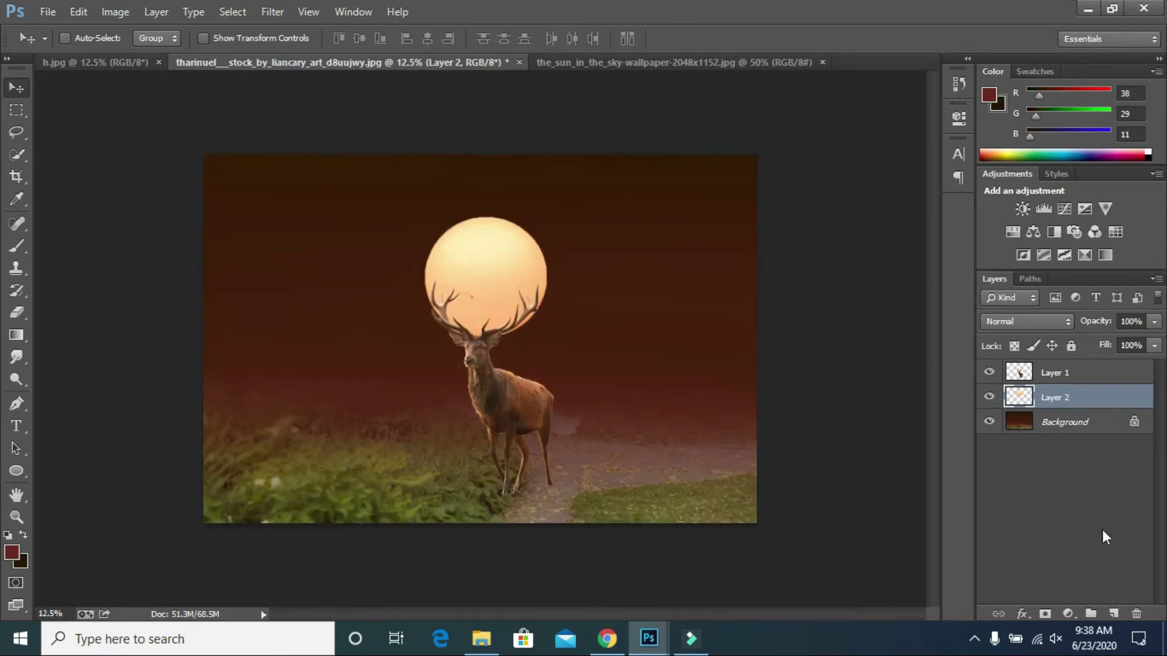
Try a gradient fill layer above the sun, with its first color stop at 1% set to f6ff62.
{"action": "left_click", "coordinate": [1067, 614]}
{"action": "left_click", "coordinate": [1067, 260]}
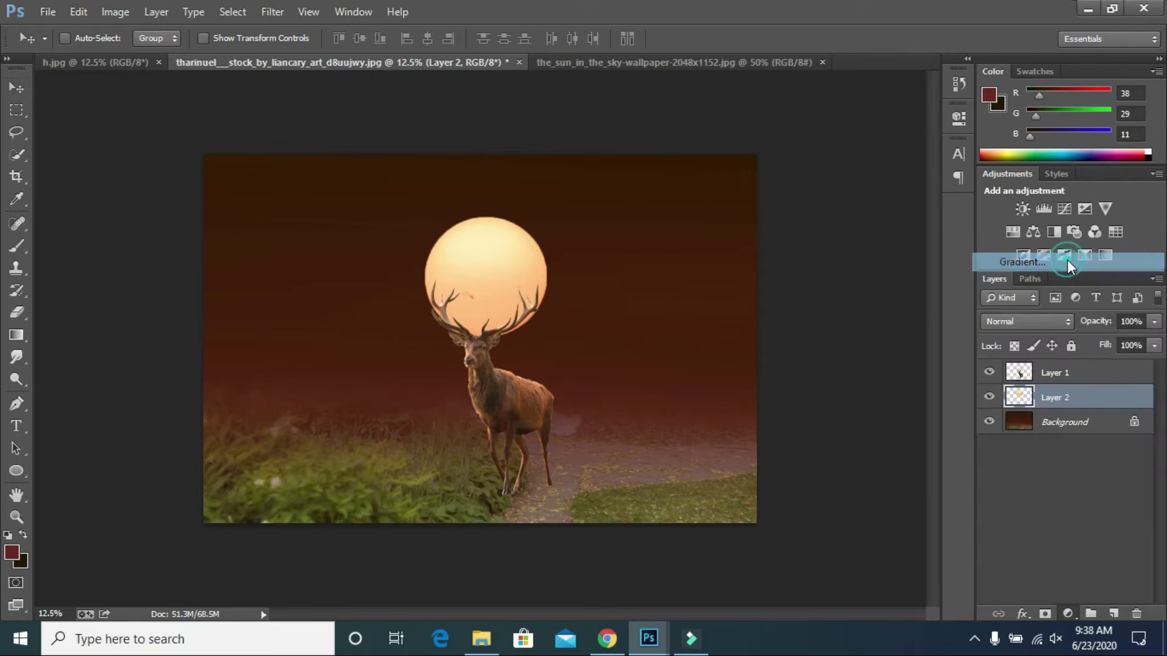
{"action": "left_click", "coordinate": [798, 165]}
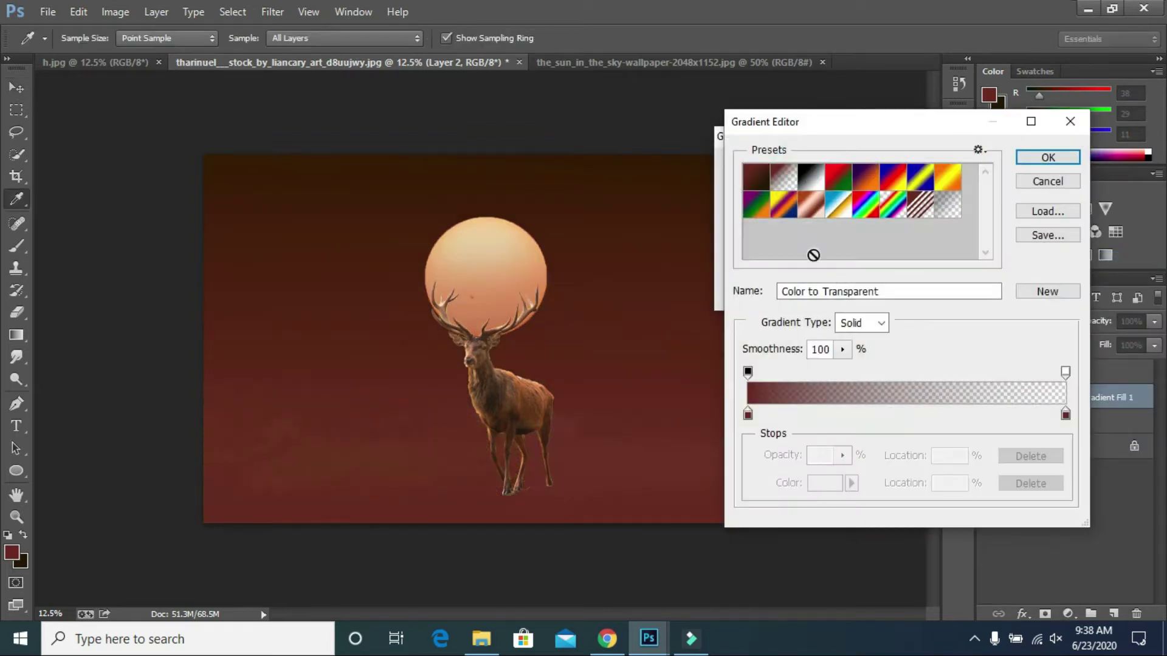
{"action": "left_click", "coordinate": [749, 416]}
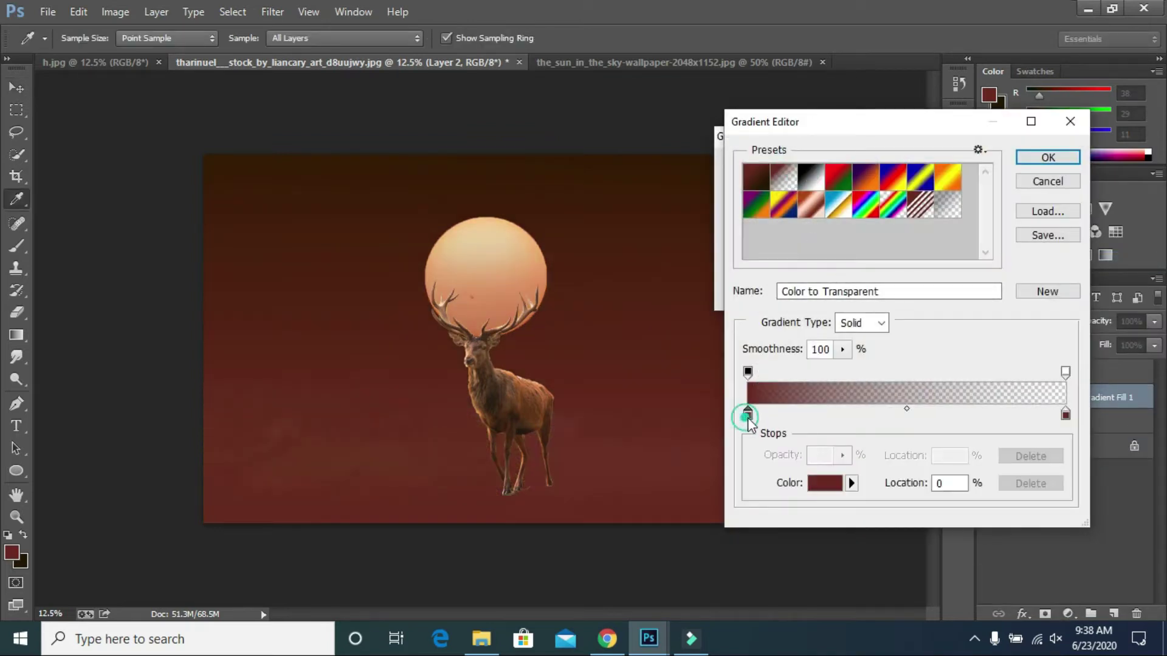
{"action": "left_click_drag", "start_coordinate": [749, 419], "coordinate": [753, 418]}
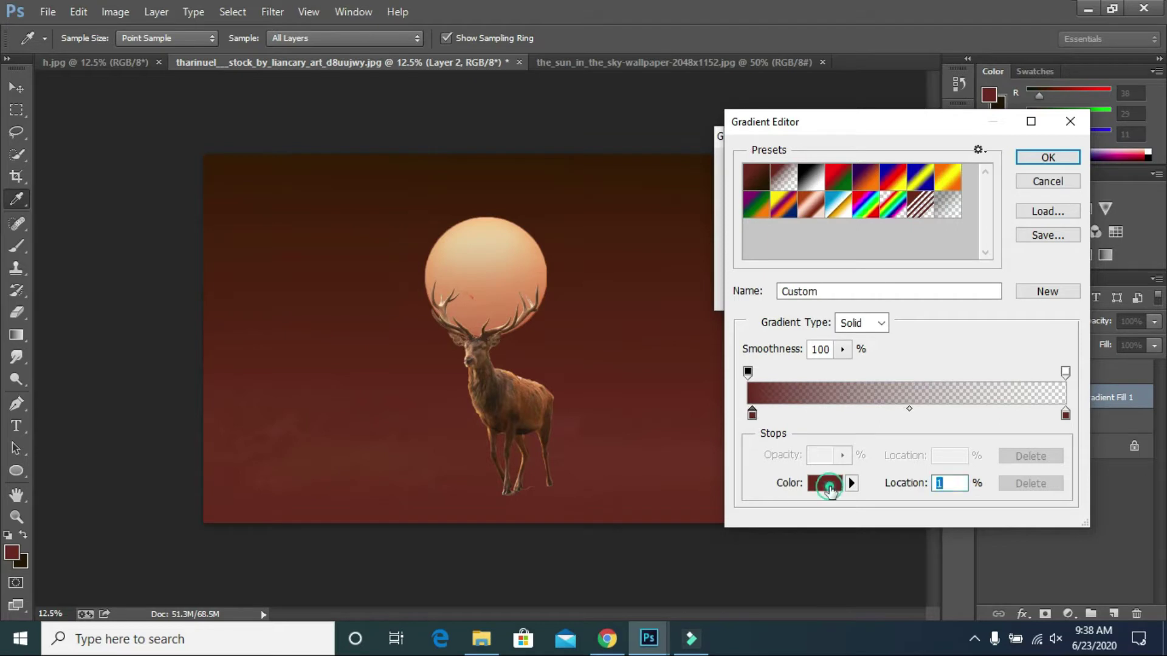
{"action": "left_click", "coordinate": [824, 484]}
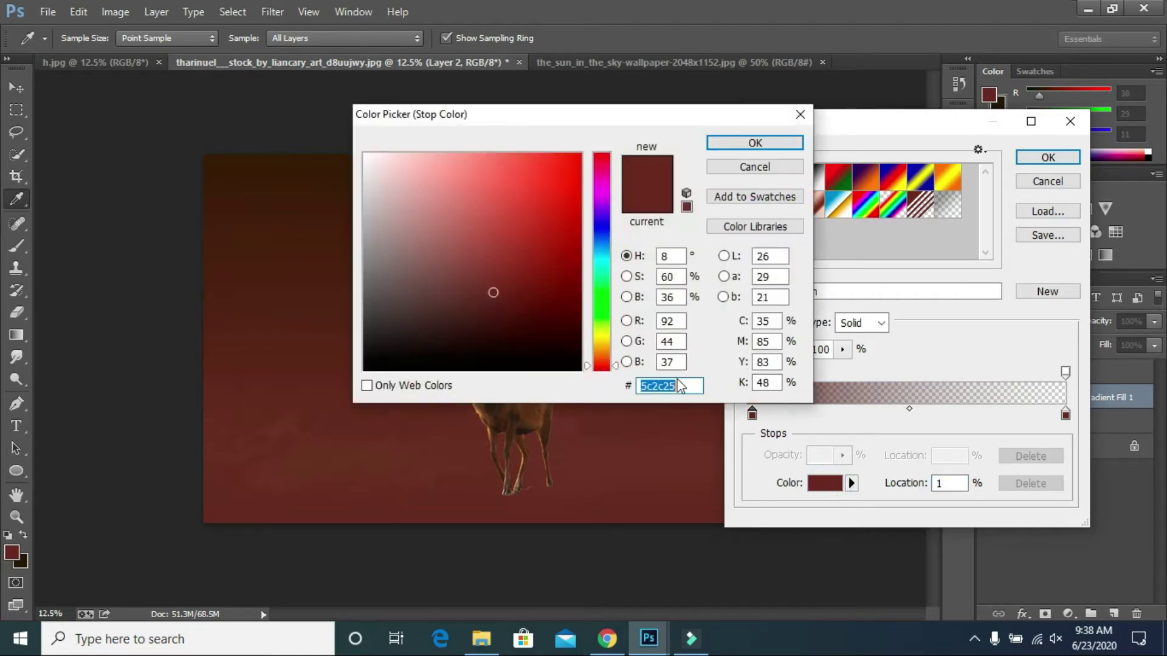
{"action": "type", "text": "f"}
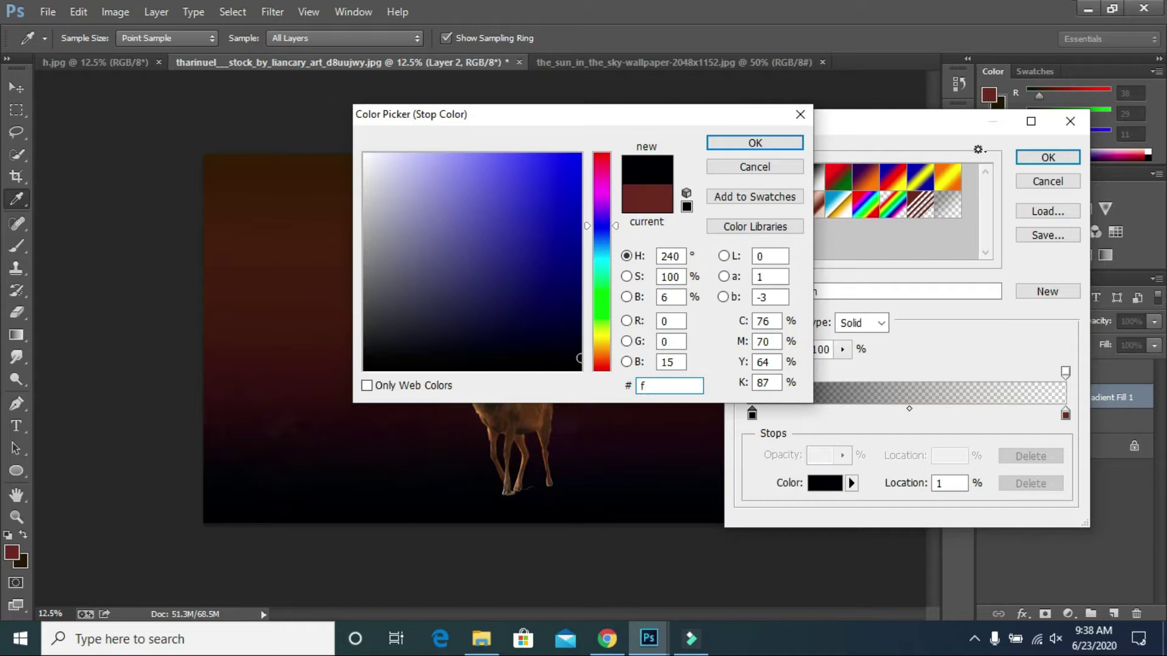
{"action": "type", "text": "6"}
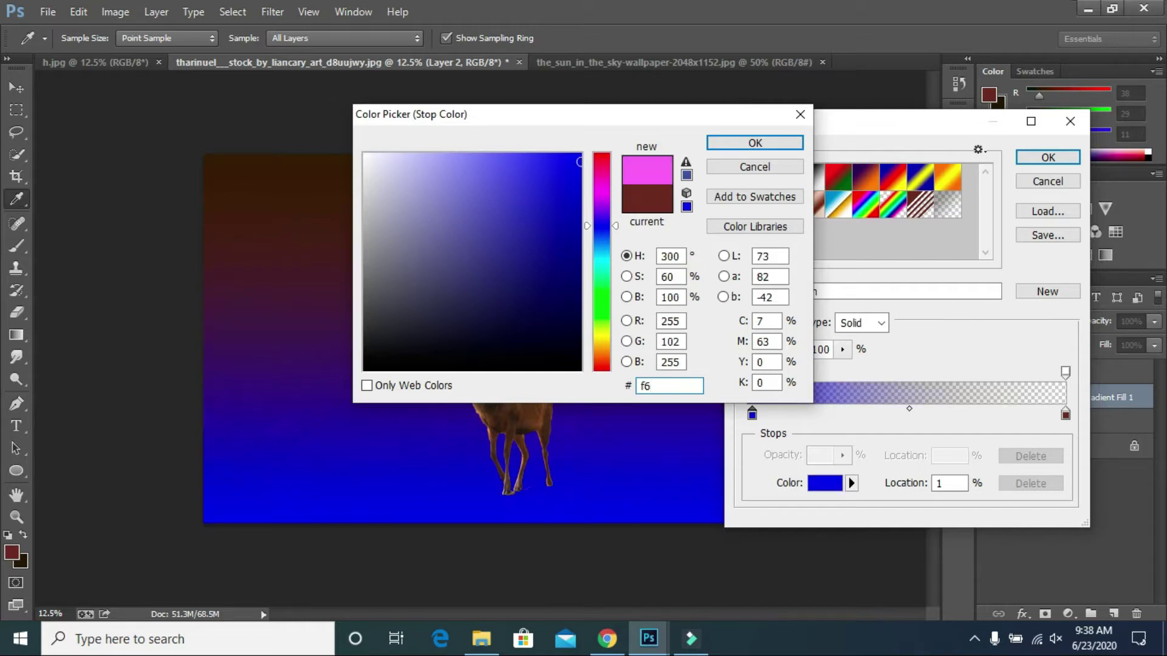
{"action": "type", "text": "ff"}
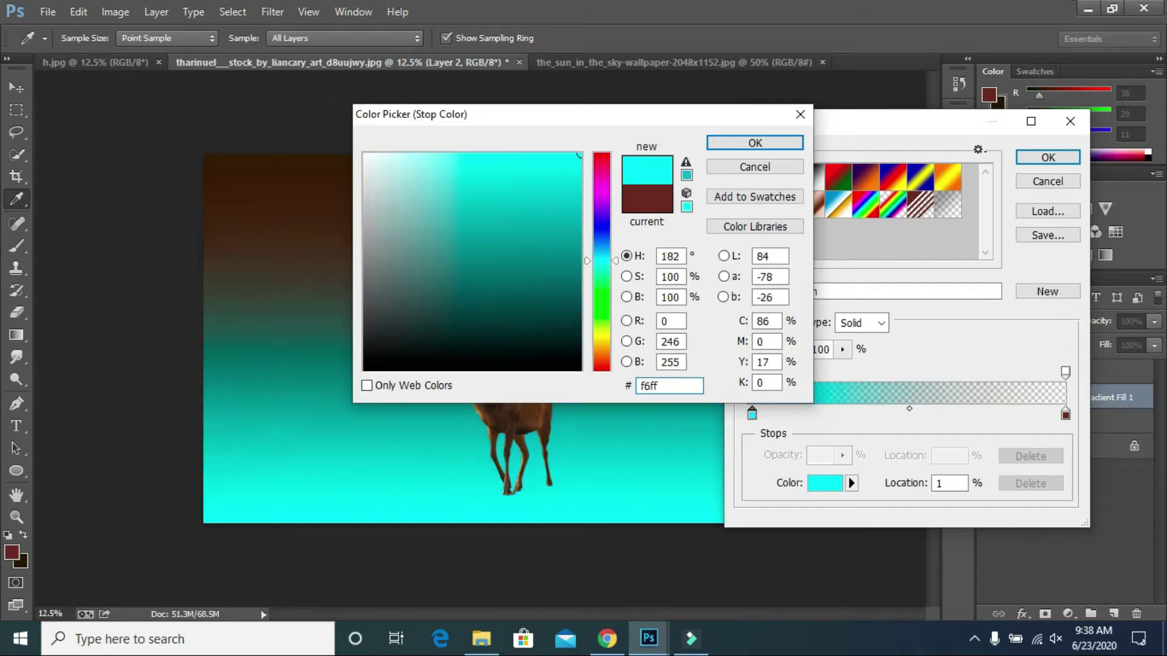
{"action": "type", "text": "62"}
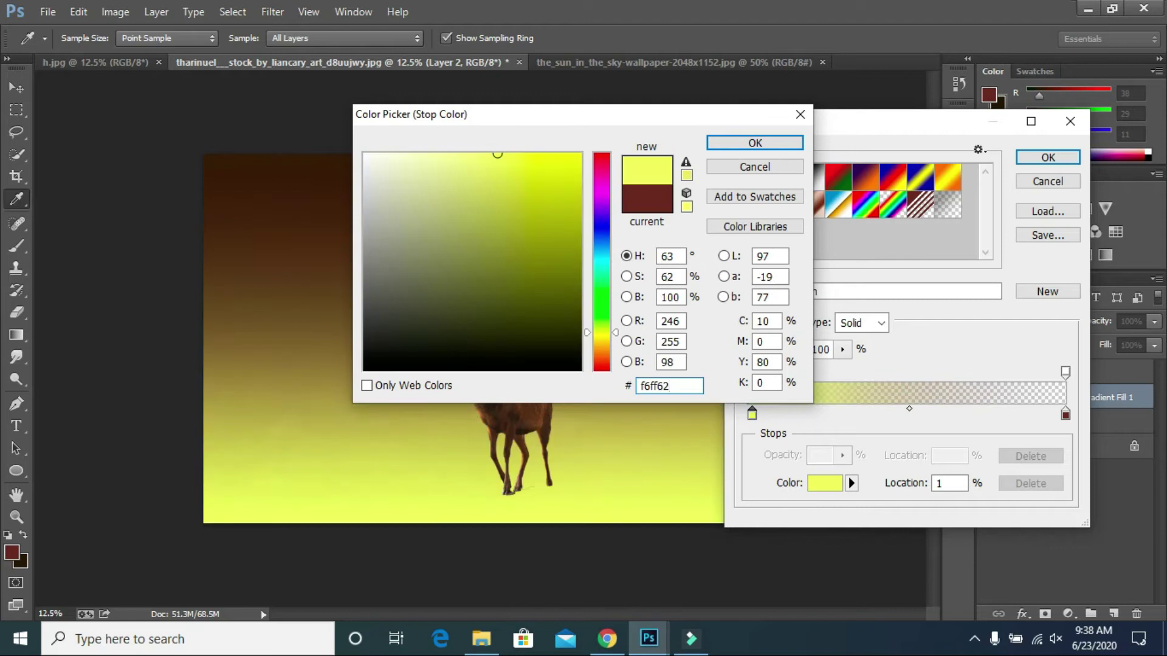
{"action": "left_click", "coordinate": [742, 145]}
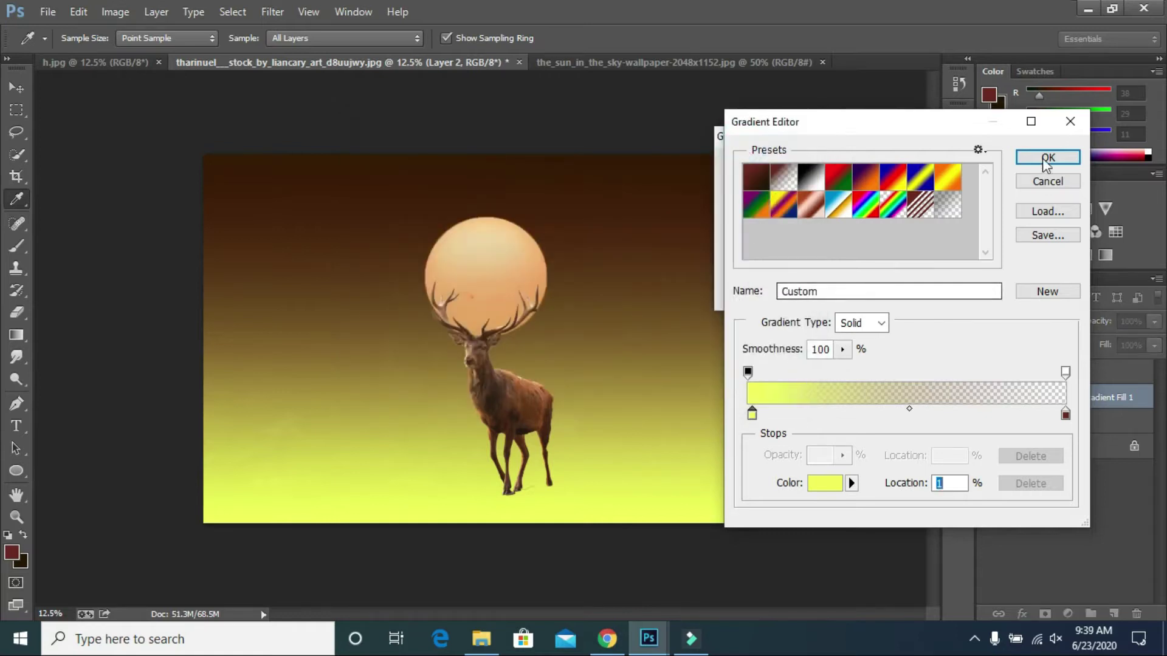
{"action": "left_click", "coordinate": [1048, 159]}
Set the gradient's end color stop at 99% to white, ffffff, and accept the gradient.
{"action": "left_click", "coordinate": [822, 164]}
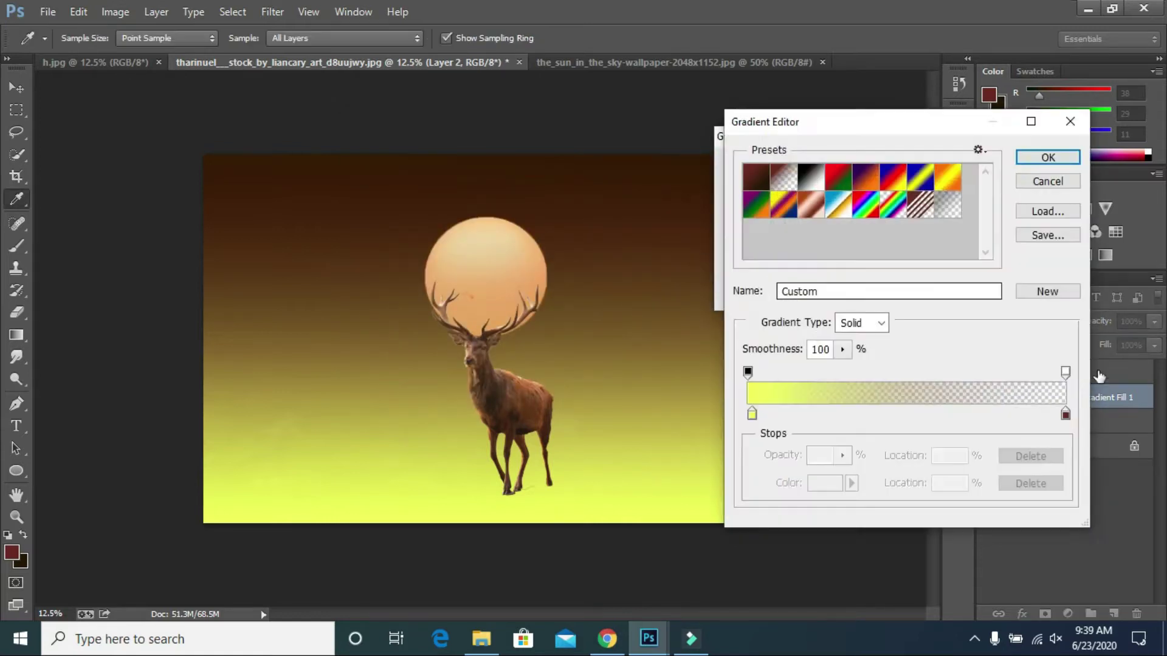
{"action": "left_click", "coordinate": [1065, 372]}
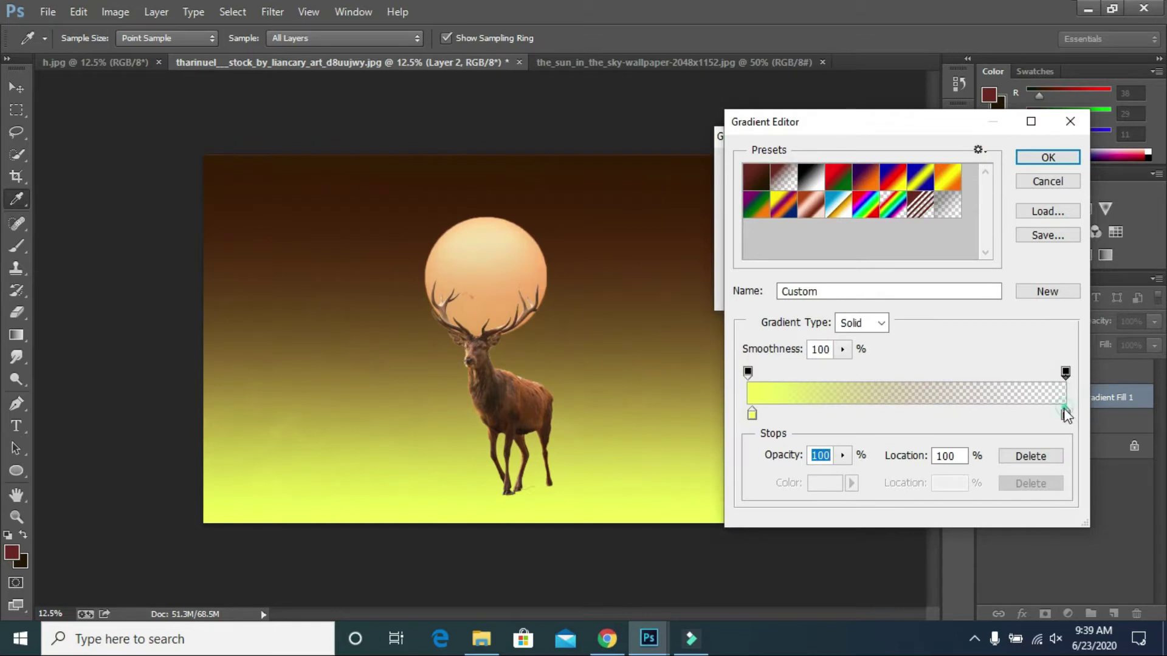
{"action": "left_click_drag", "start_coordinate": [1065, 415], "coordinate": [1062, 415]}
{"action": "left_click", "coordinate": [825, 483]}
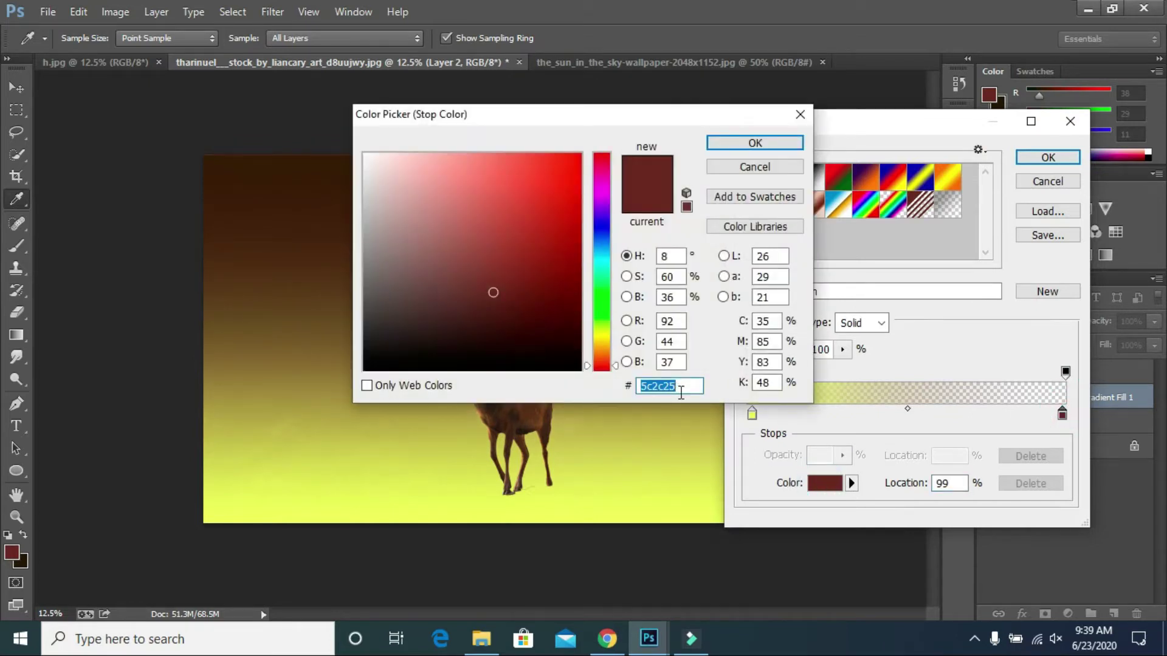
{"action": "type", "text": "fff"}
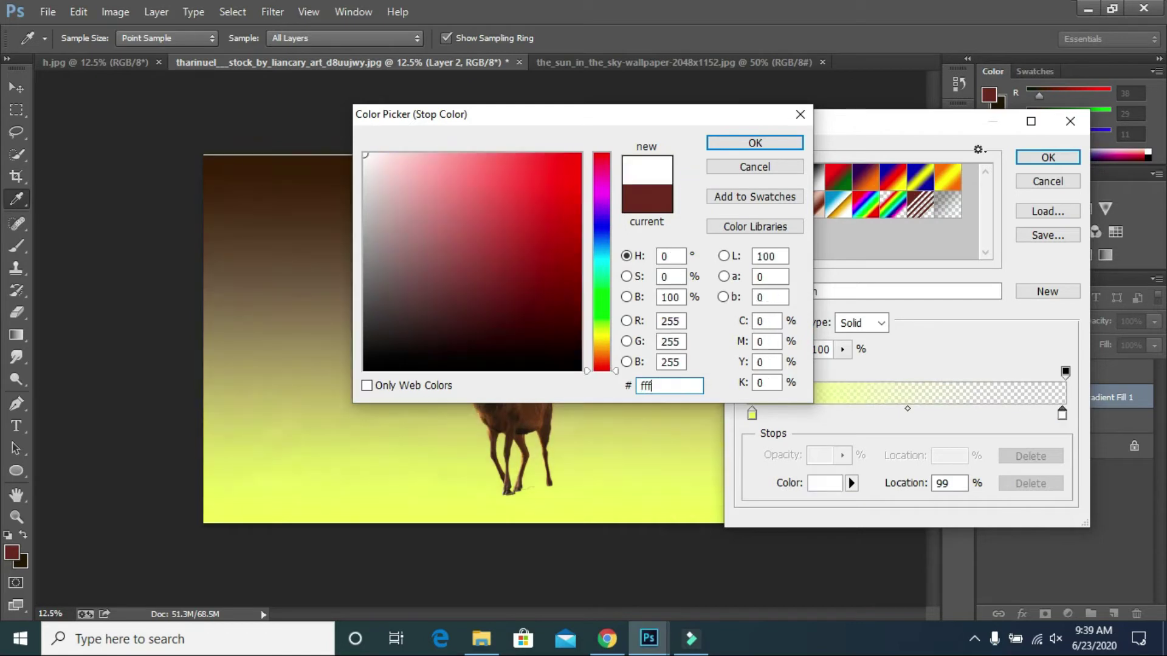
{"action": "type", "text": "ff"}
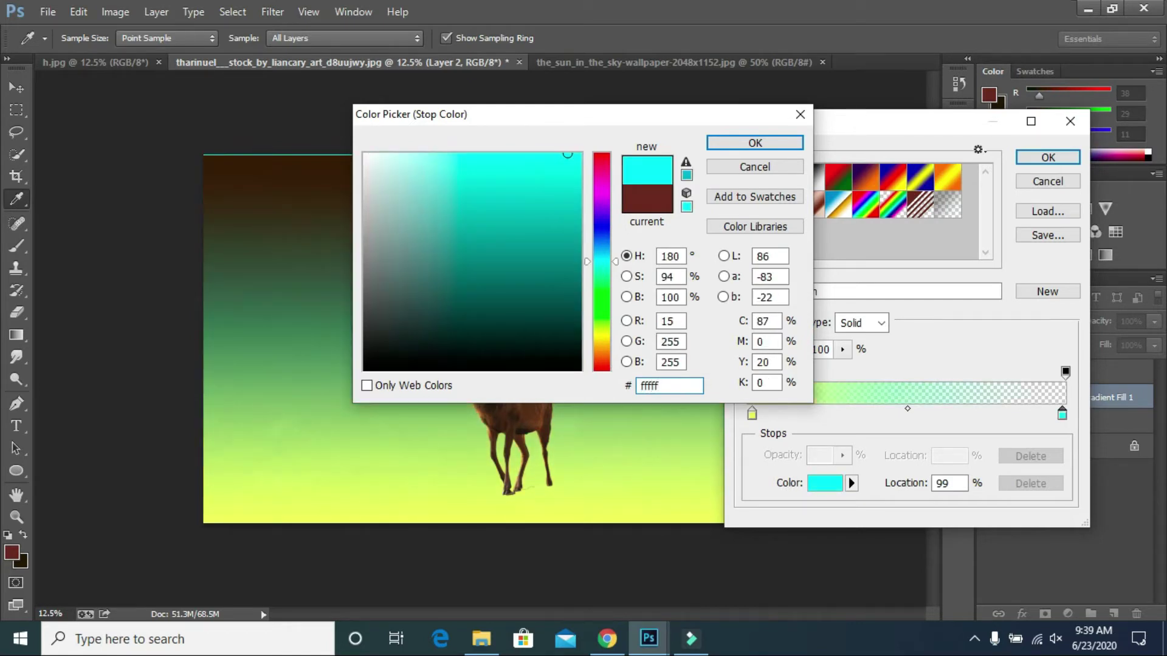
{"action": "type", "text": "f"}
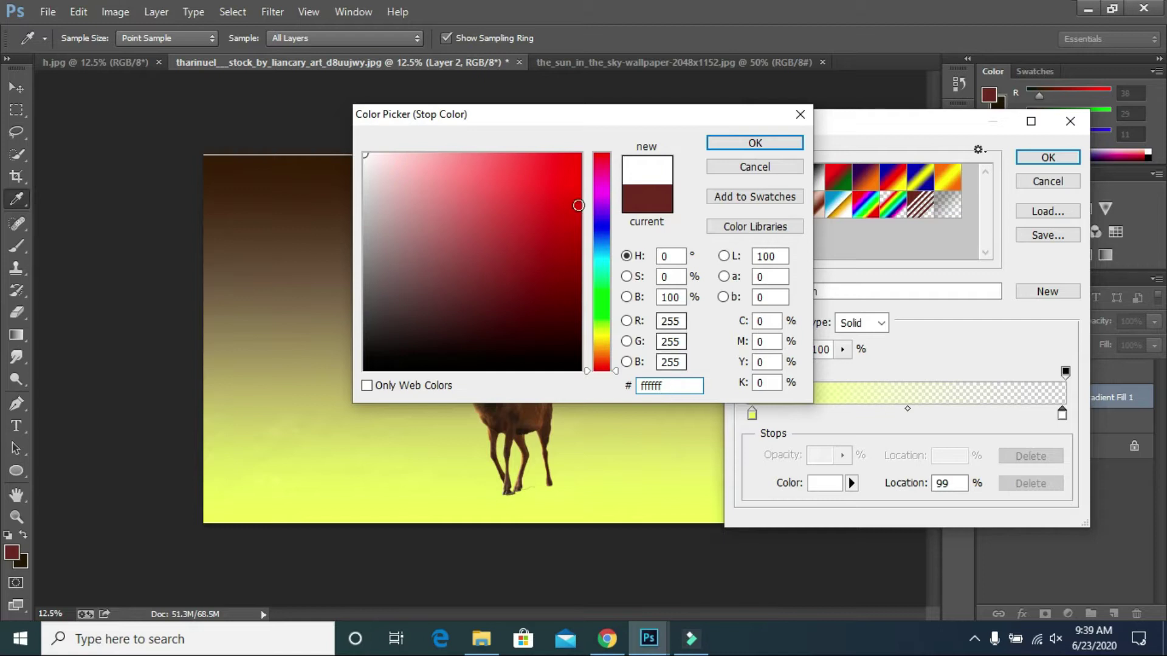
{"action": "left_click_drag", "start_coordinate": [581, 117], "coordinate": [826, 95]}
{"action": "left_click", "coordinate": [997, 119]}
{"action": "left_click", "coordinate": [1048, 157]}
Try the Radial style for the gradient fill and discard the fill layer.
{"action": "left_click", "coordinate": [831, 191]}
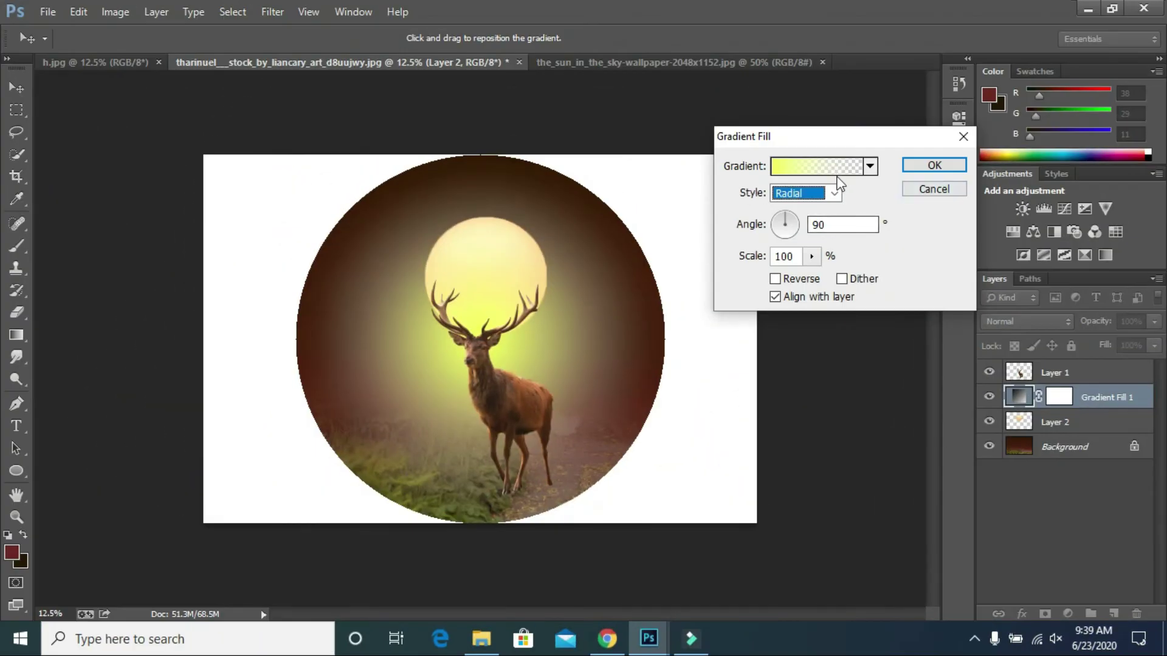
{"action": "left_click", "coordinate": [823, 193]}
{"action": "left_click", "coordinate": [815, 220]}
{"action": "left_click", "coordinate": [925, 190]}
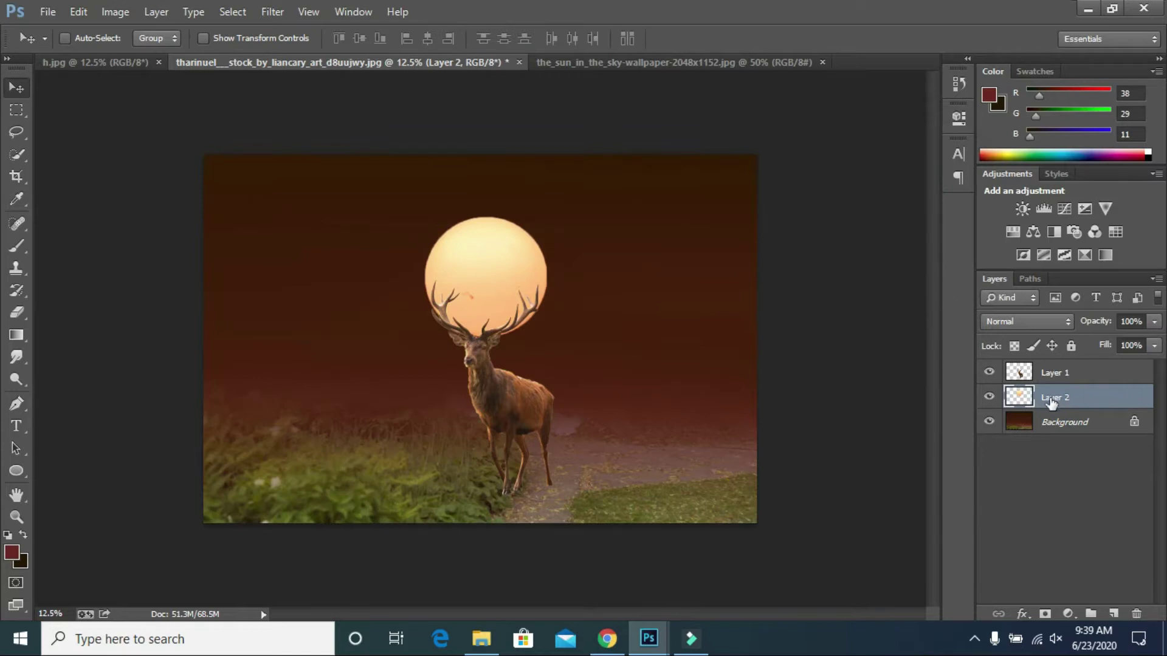
Toggle the visibility of the deer, sun and background layers to check what each one contains.
{"action": "left_click", "coordinate": [989, 372]}
{"action": "left_click", "coordinate": [989, 397]}
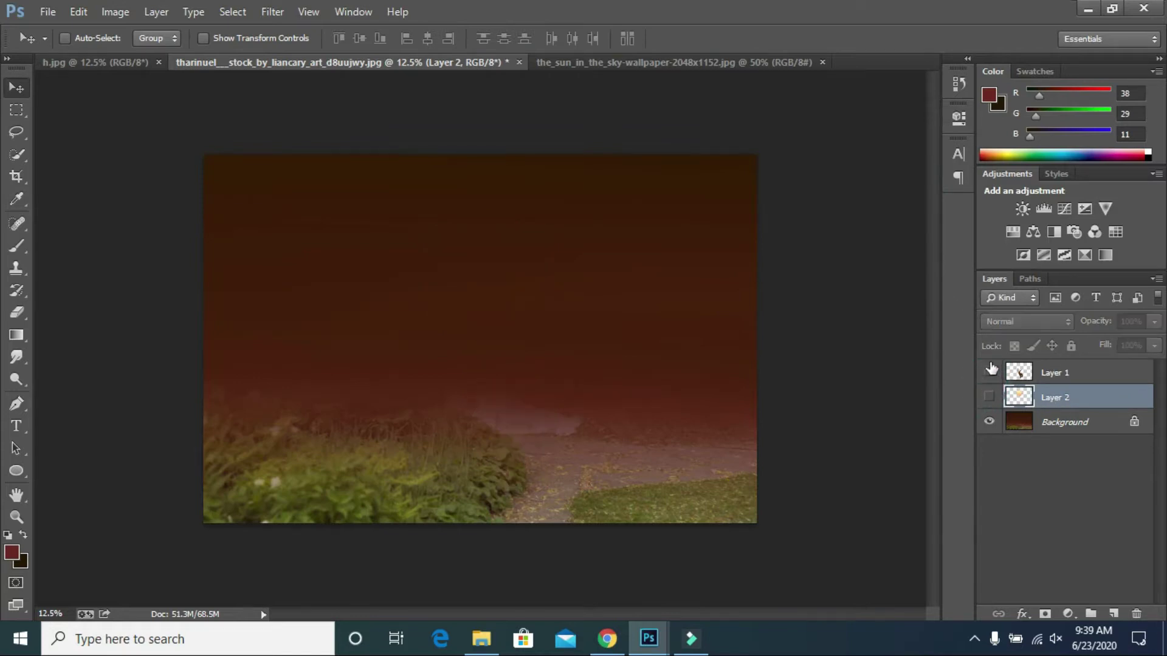
{"action": "left_click", "coordinate": [990, 373]}
{"action": "left_click", "coordinate": [991, 397]}
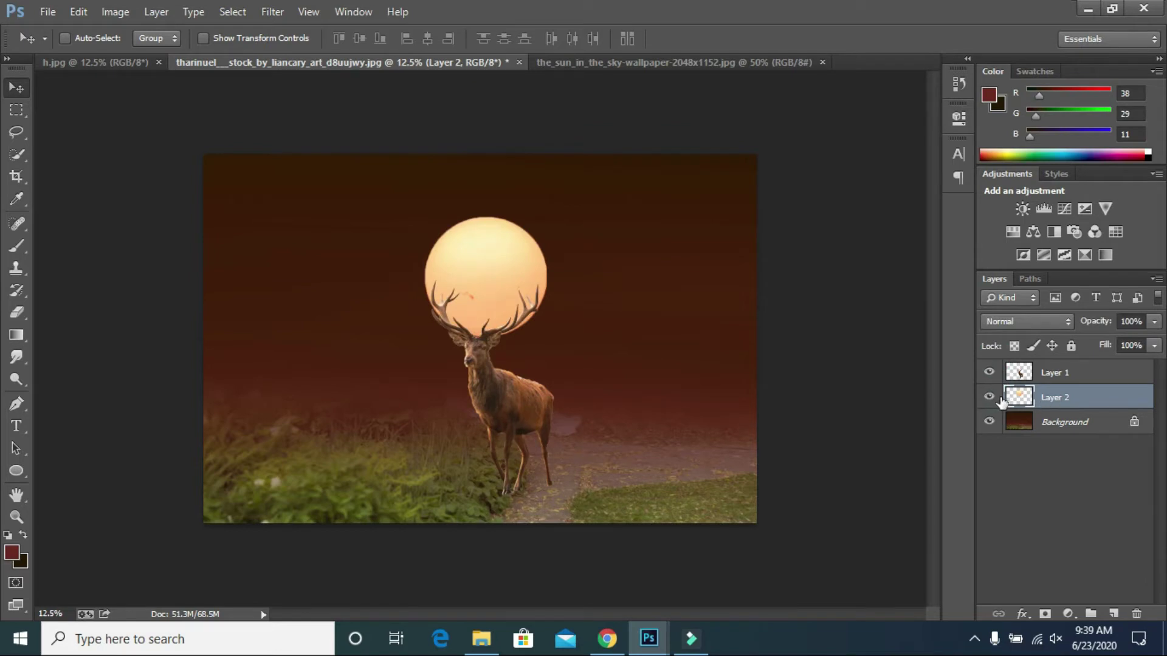
{"action": "left_click", "coordinate": [989, 396]}
{"action": "left_click", "coordinate": [990, 396]}
{"action": "left_click", "coordinate": [989, 422]}
Duplicate the sun layer, Layer 2.
{"action": "left_click_drag", "start_coordinate": [1088, 398], "coordinate": [1114, 614]}
{"action": "right_click", "coordinate": [1070, 397]}
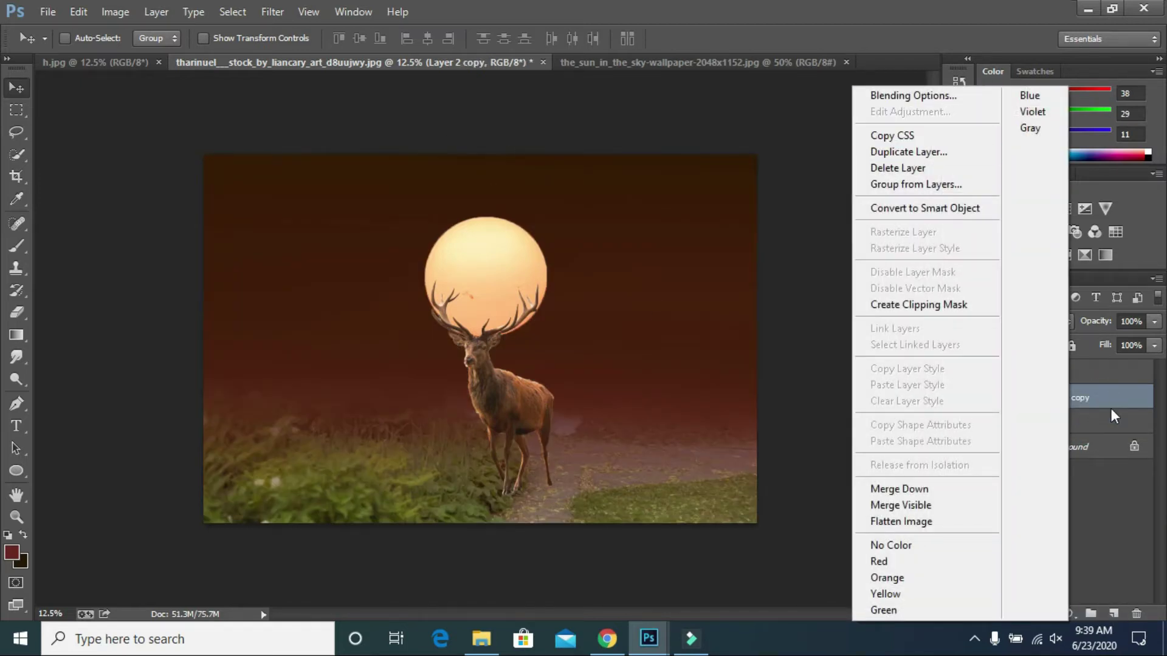
{"action": "left_click", "coordinate": [1110, 548]}
Add a gradient fill layer above the sun copy and set its start color stop at 2% to yellow, fdff62.
{"action": "left_click", "coordinate": [1068, 614]}
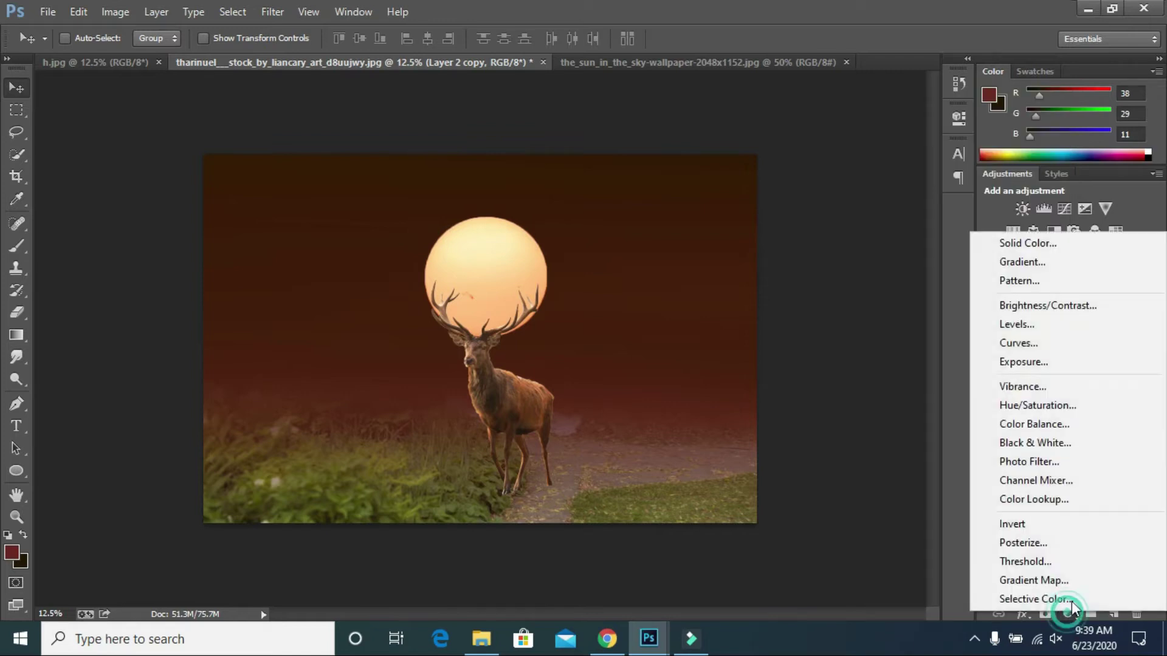
{"action": "left_click", "coordinate": [1034, 253]}
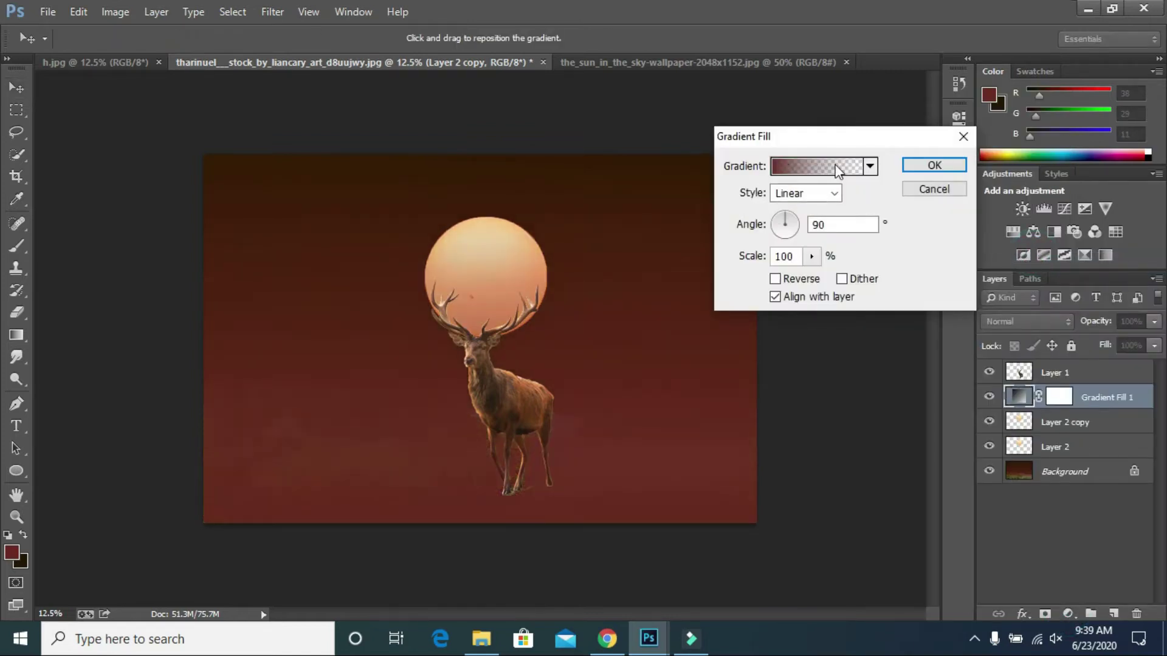
{"action": "left_click", "coordinate": [819, 165]}
{"action": "left_click_drag", "start_coordinate": [759, 416], "coordinate": [754, 414]}
{"action": "left_click", "coordinate": [825, 483]}
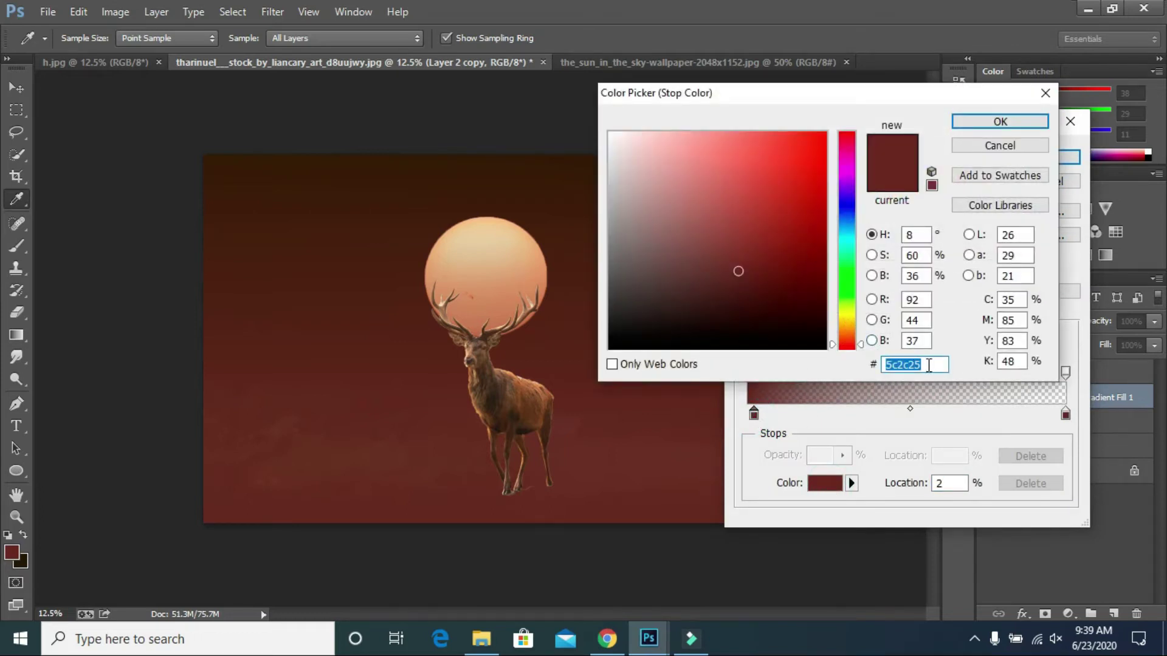
{"action": "type", "text": "f"}
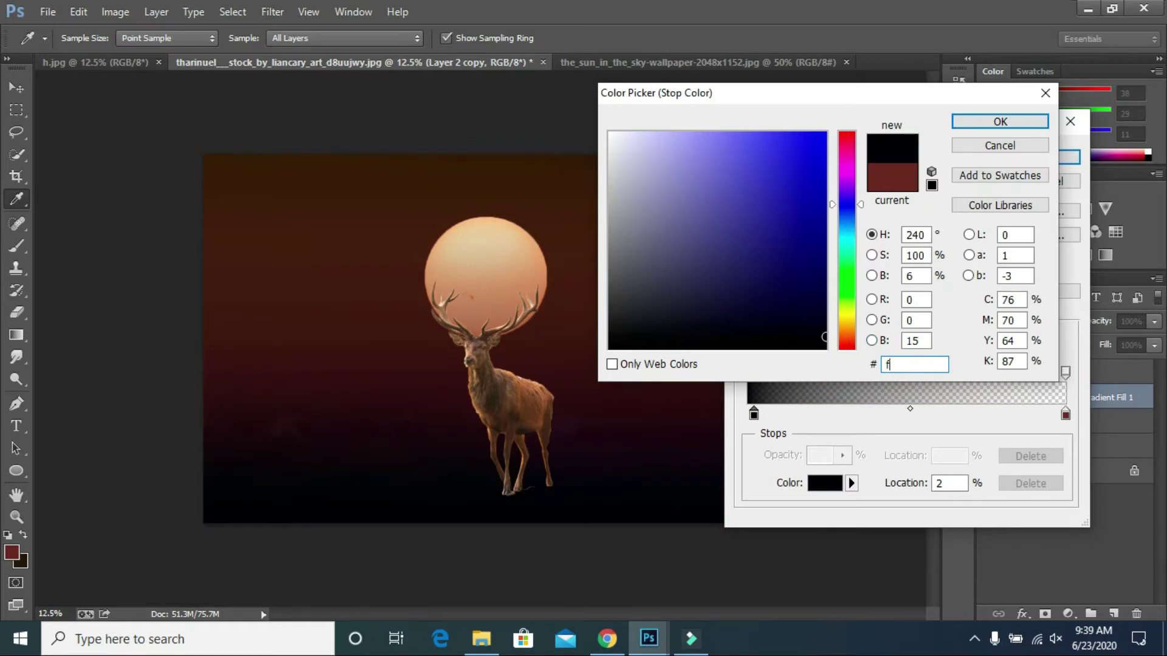
{"action": "type", "text": "d"}
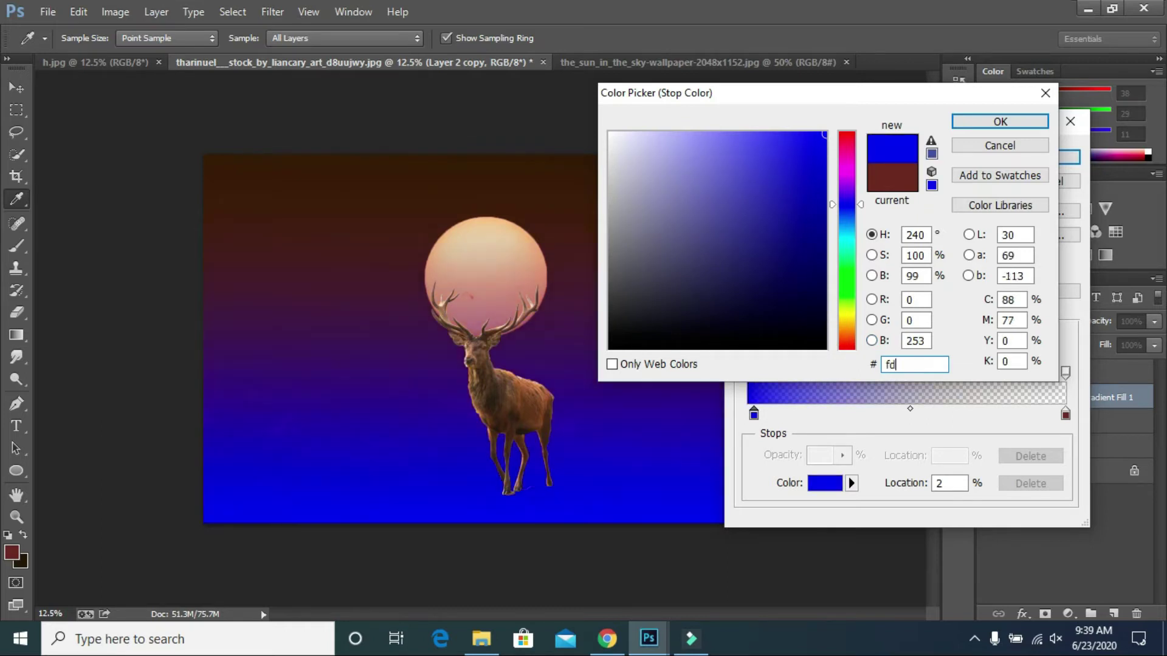
{"action": "type", "text": "ff"}
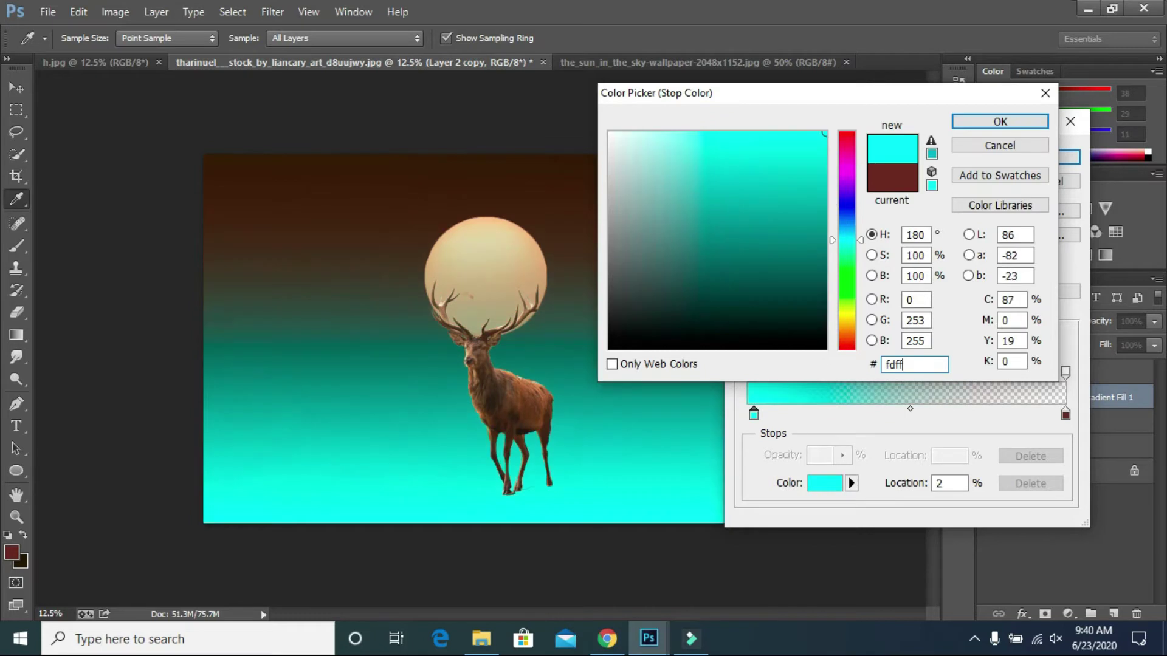
{"action": "type", "text": "62"}
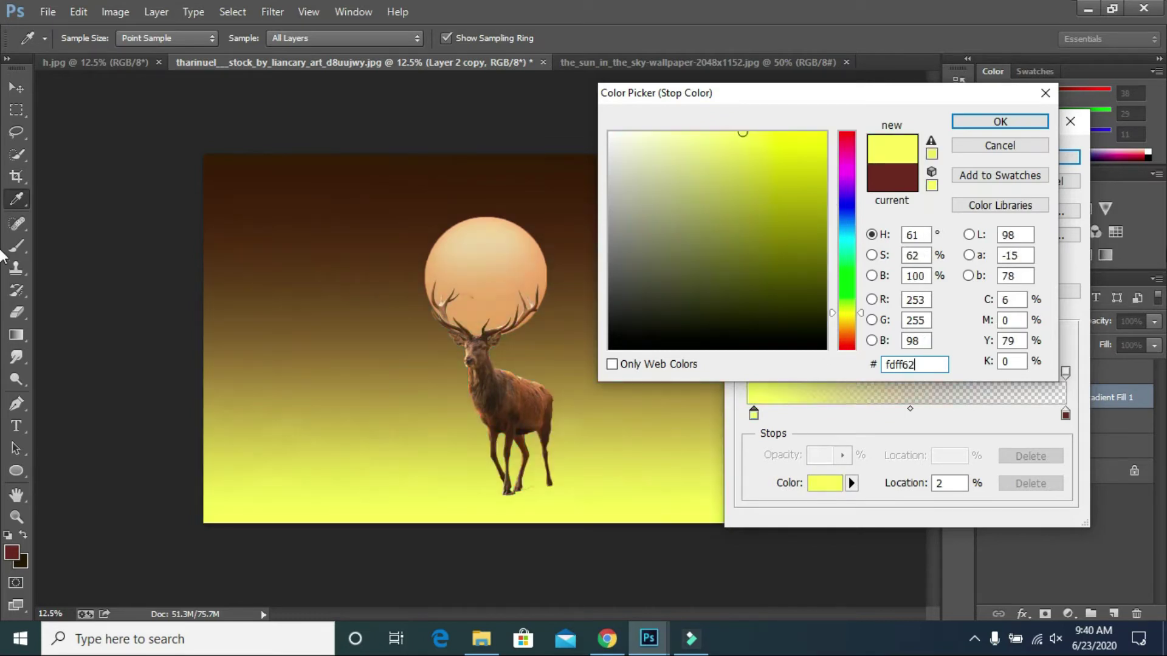
{"action": "left_click", "coordinate": [1010, 121]}
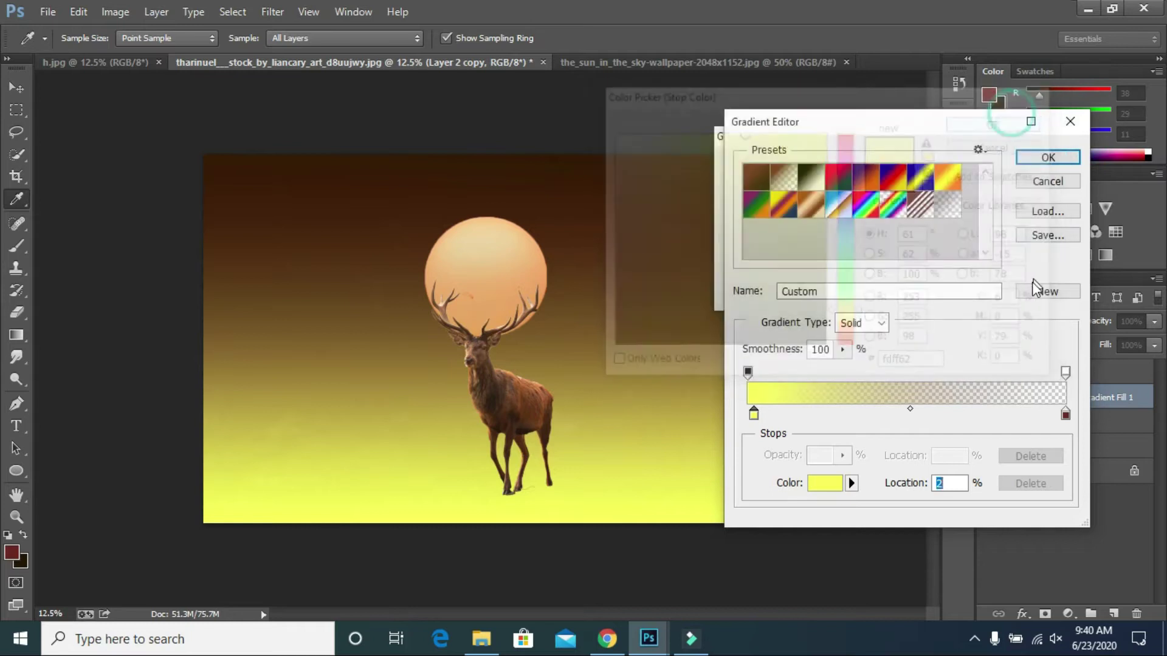
{"action": "left_click", "coordinate": [1050, 157]}
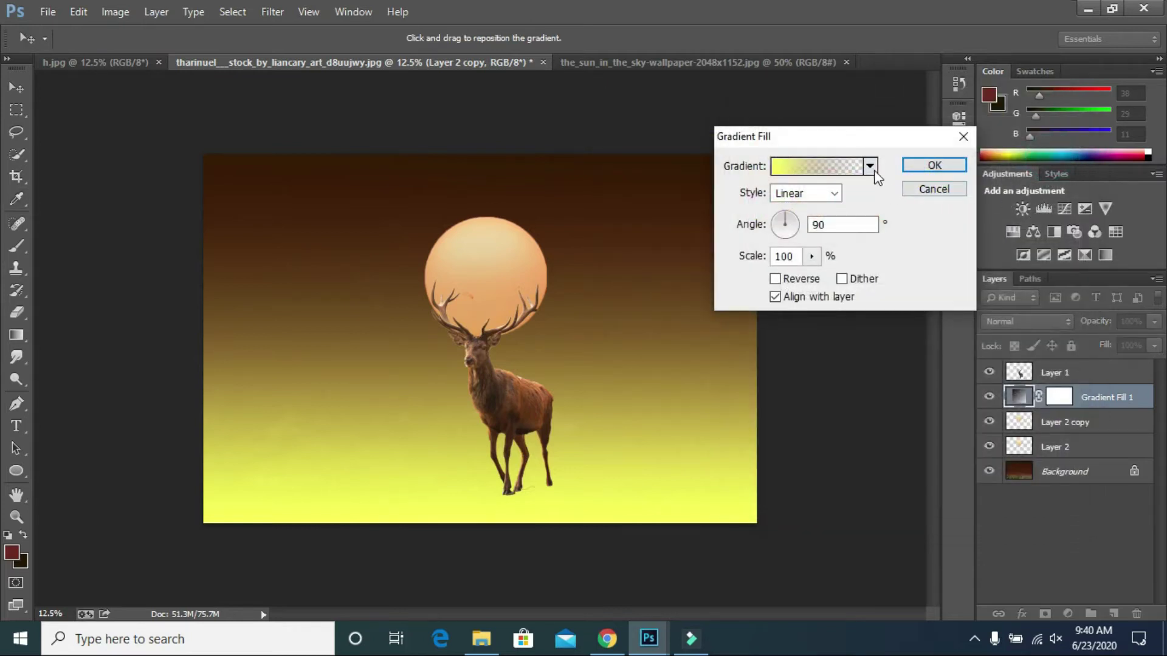
Set the fill gradient's end color stop at 98% to white, ffffff, and accept the gradient.
{"action": "left_click", "coordinate": [846, 165]}
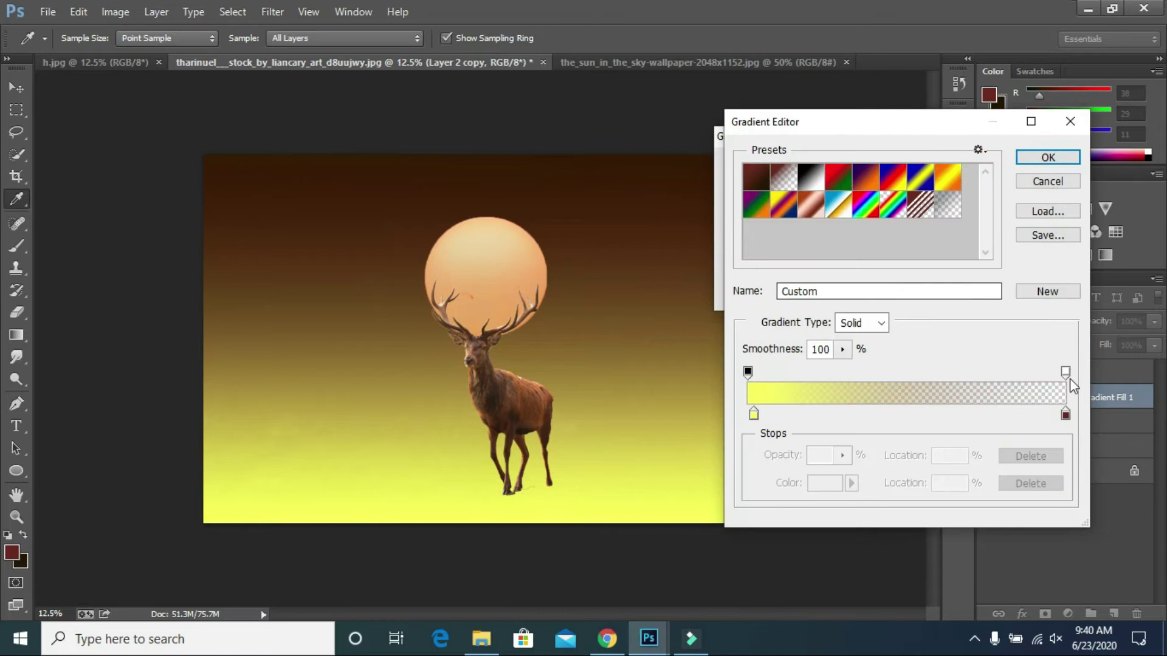
{"action": "left_click", "coordinate": [1061, 414]}
{"action": "left_click", "coordinate": [827, 484]}
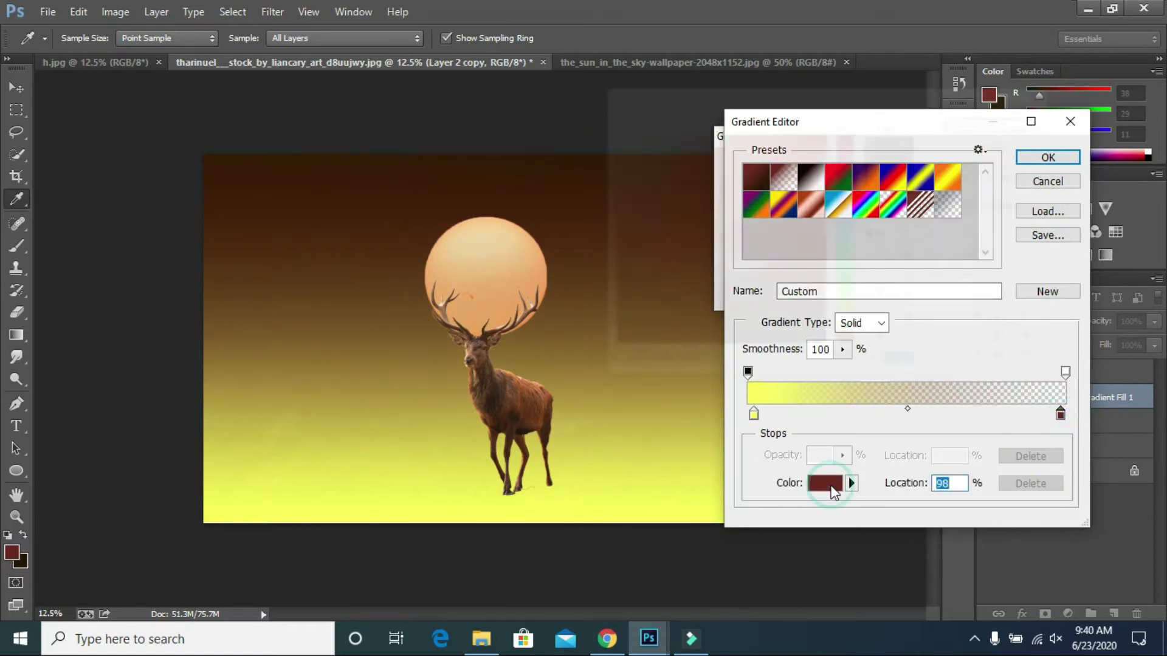
{"action": "type", "text": "0fffff"}
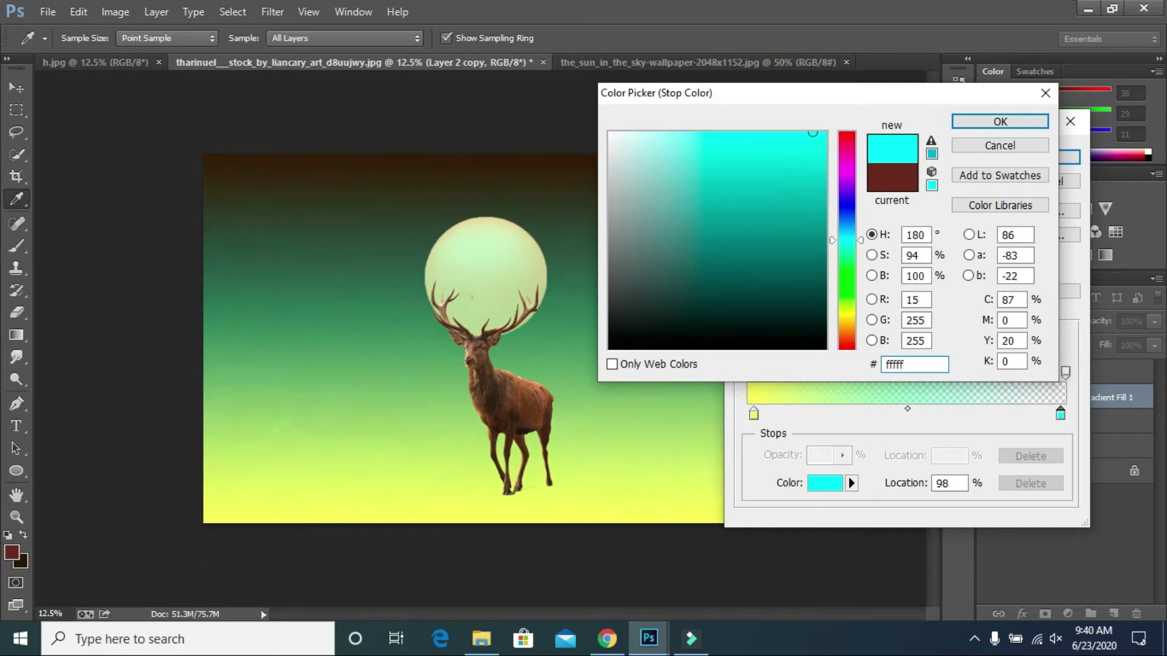
{"action": "type", "text": "f"}
{"action": "left_click", "coordinate": [1000, 122]}
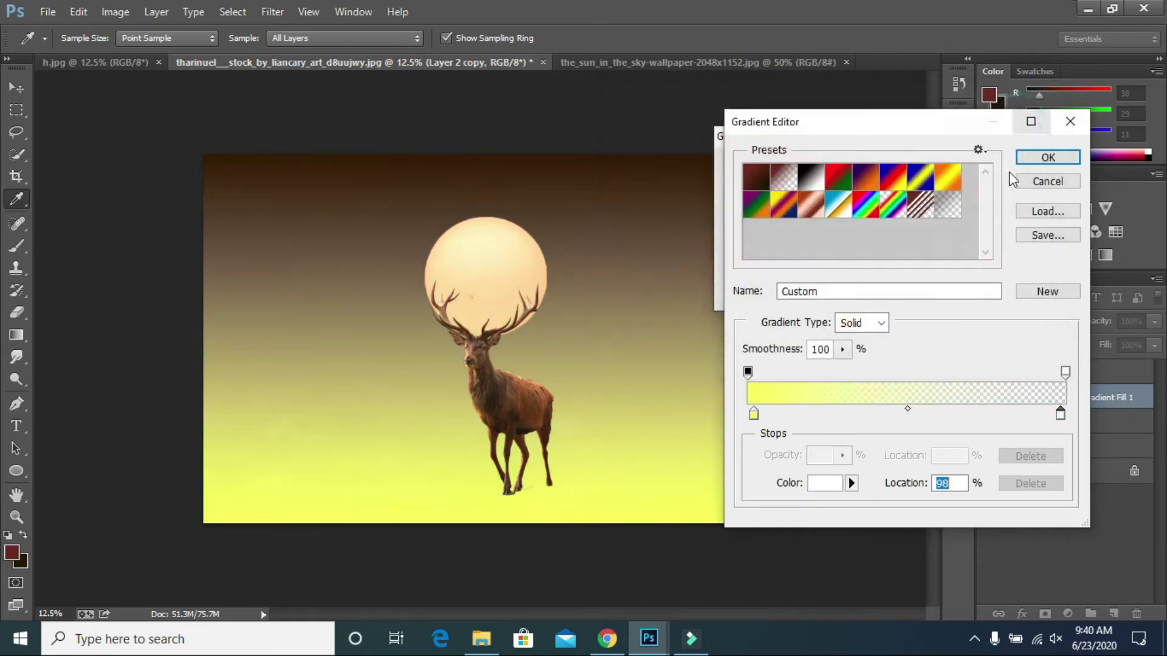
{"action": "left_click", "coordinate": [1024, 159]}
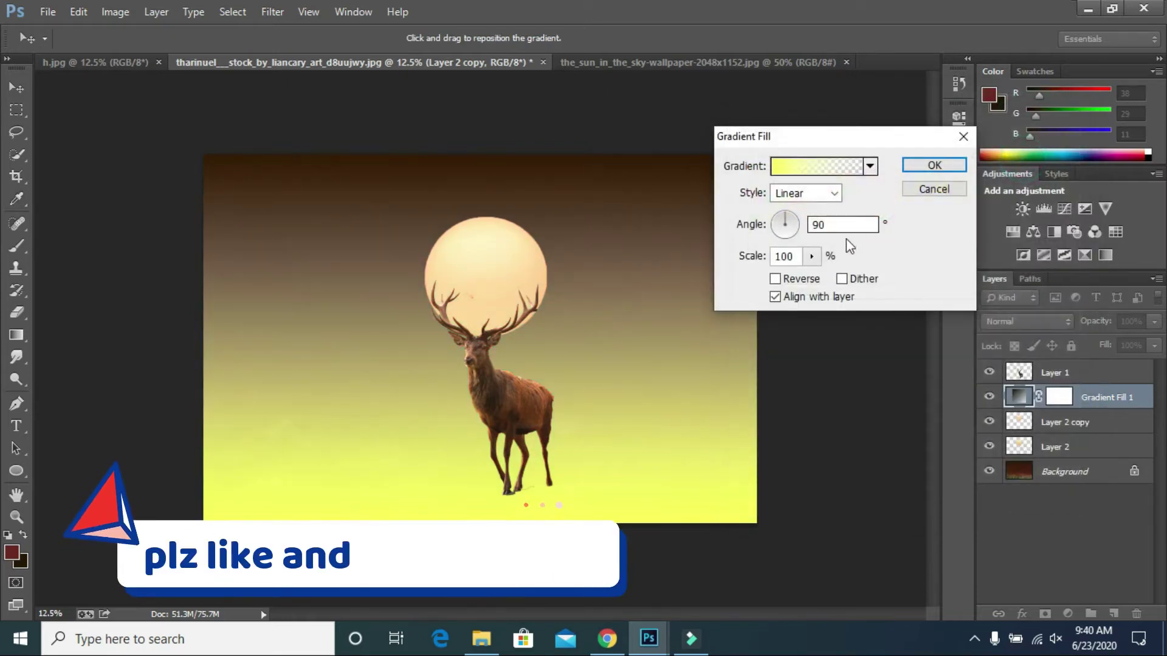
Make the gradient fill Radial, centre it on the sun, and set the fill layer's blend mode to Overlay.
{"action": "left_click", "coordinate": [833, 193]}
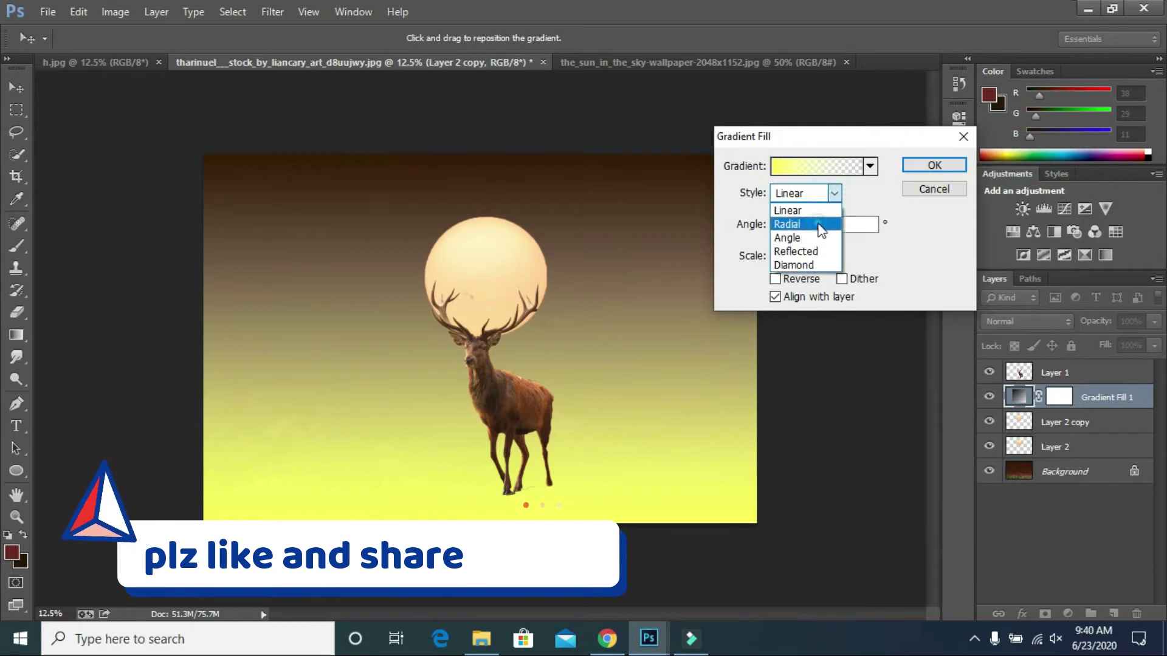
{"action": "left_click", "coordinate": [821, 231]}
{"action": "left_click_drag", "start_coordinate": [554, 359], "coordinate": [554, 281]}
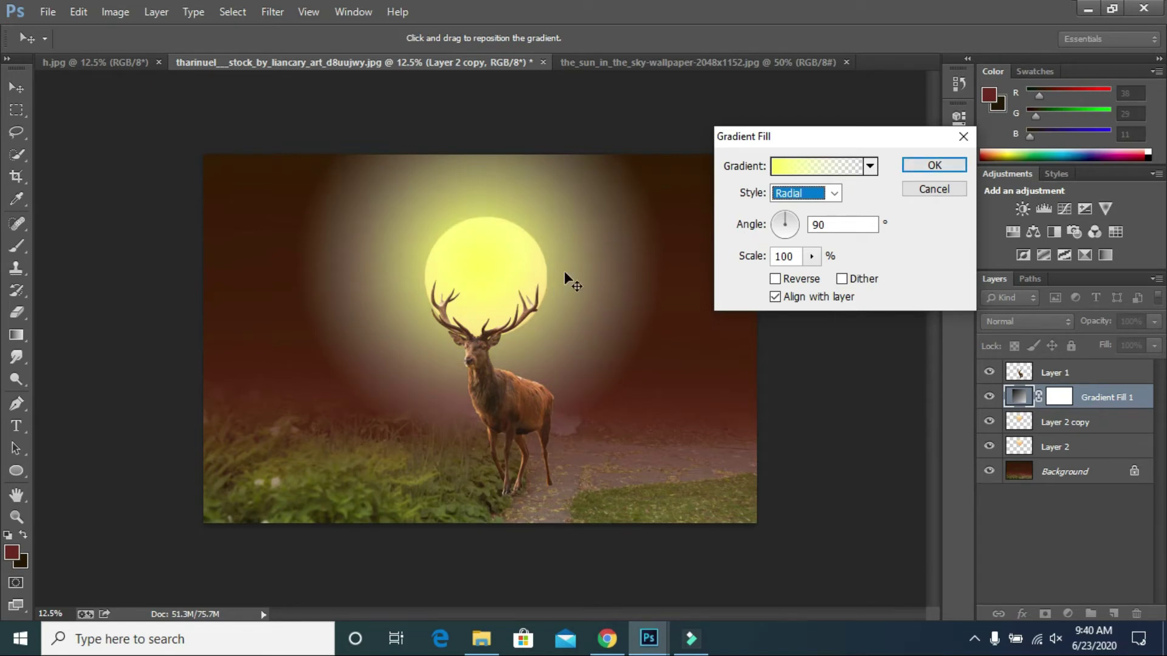
{"action": "left_click", "coordinate": [915, 165]}
{"action": "left_click", "coordinate": [1027, 321]}
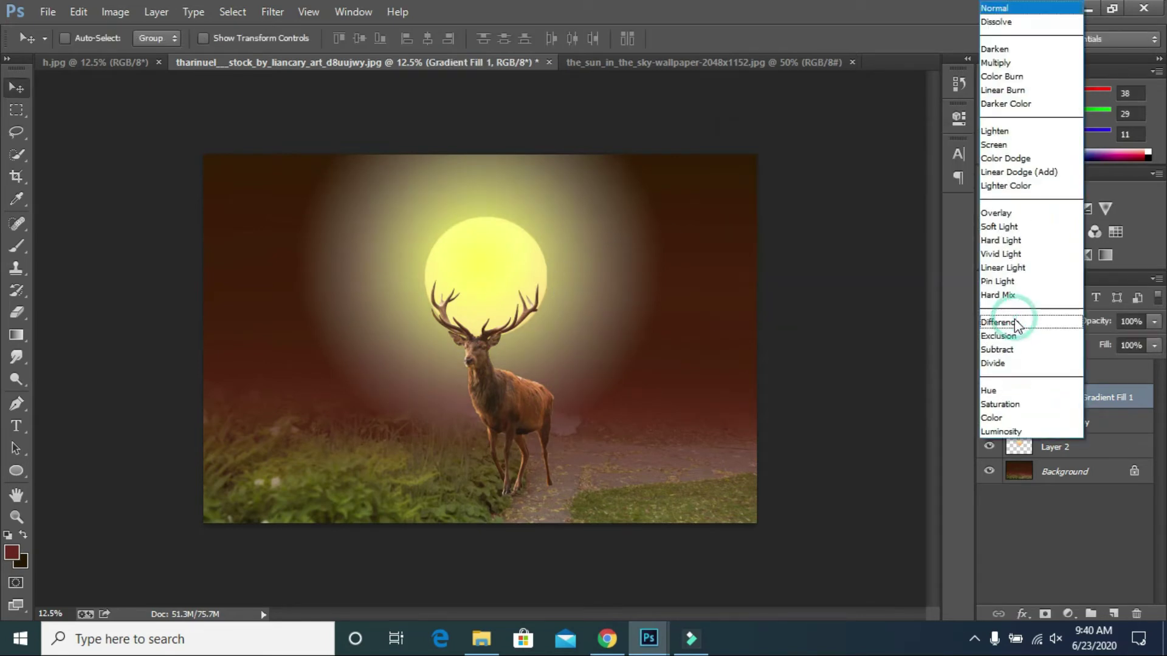
{"action": "left_click", "coordinate": [1012, 213]}
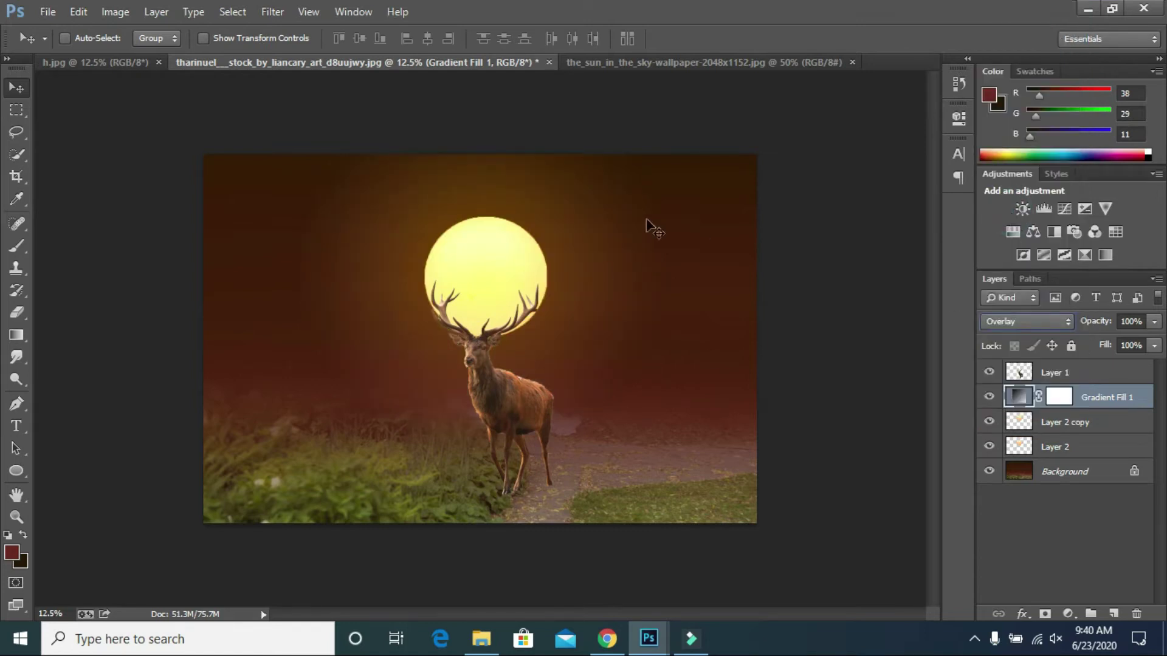
Duplicate the deer layer, Layer 1, keeping the name Layer 1 copy.
{"action": "left_click", "coordinate": [16, 517]}
{"action": "left_click", "coordinate": [501, 304]}
{"action": "right_click", "coordinate": [500, 304]}
{"action": "left_click", "coordinate": [513, 314]}
{"action": "right_click", "coordinate": [518, 285]}
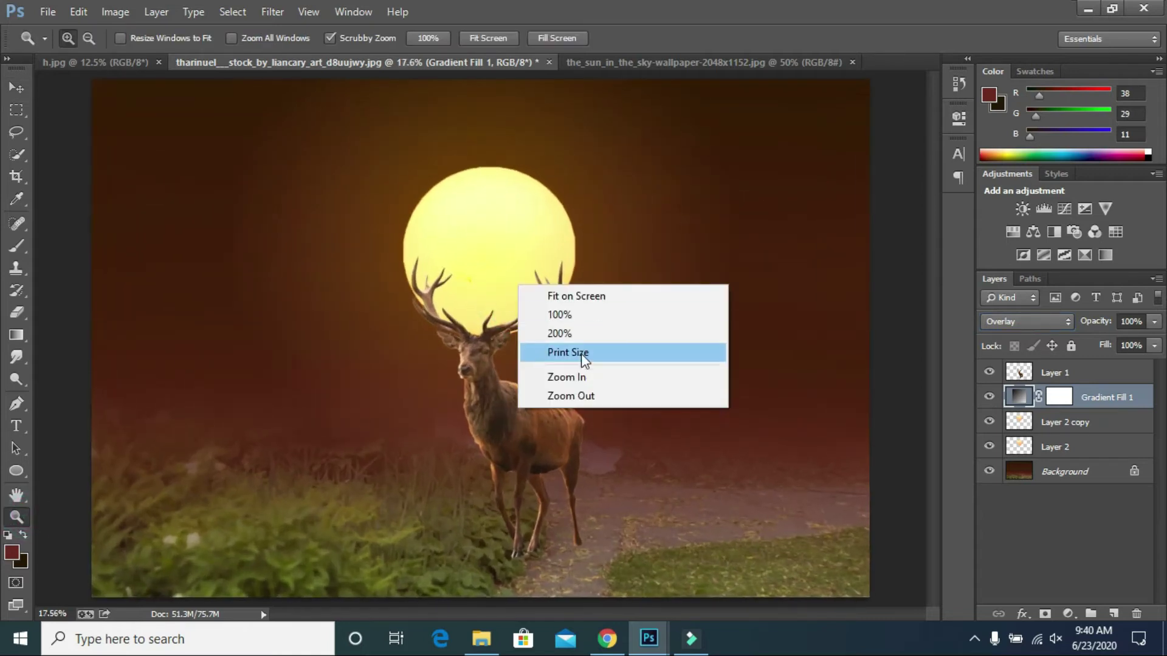
{"action": "left_click", "coordinate": [587, 395]}
{"action": "left_click", "coordinate": [1048, 375]}
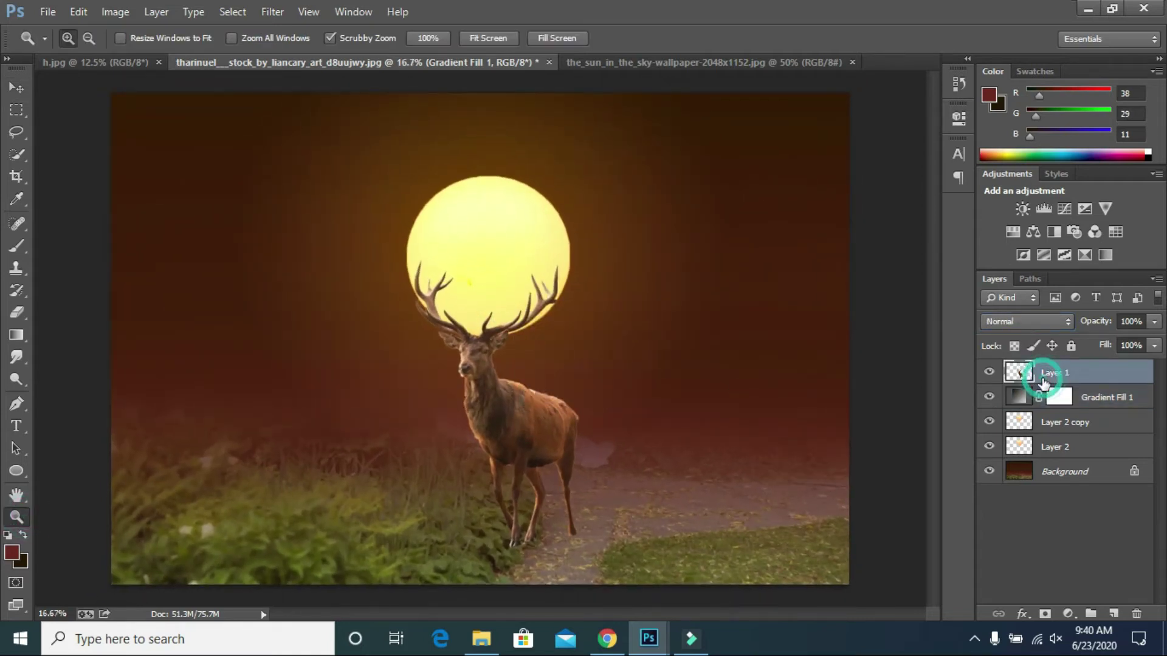
{"action": "right_click", "coordinate": [1056, 376]}
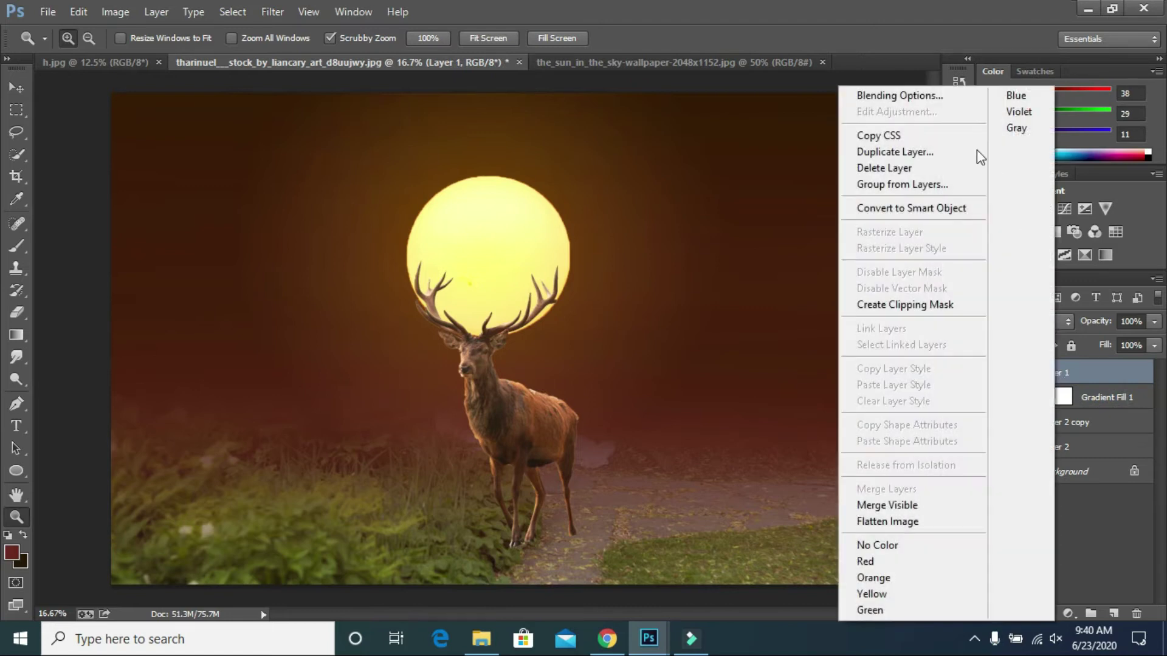
{"action": "left_click", "coordinate": [928, 151]}
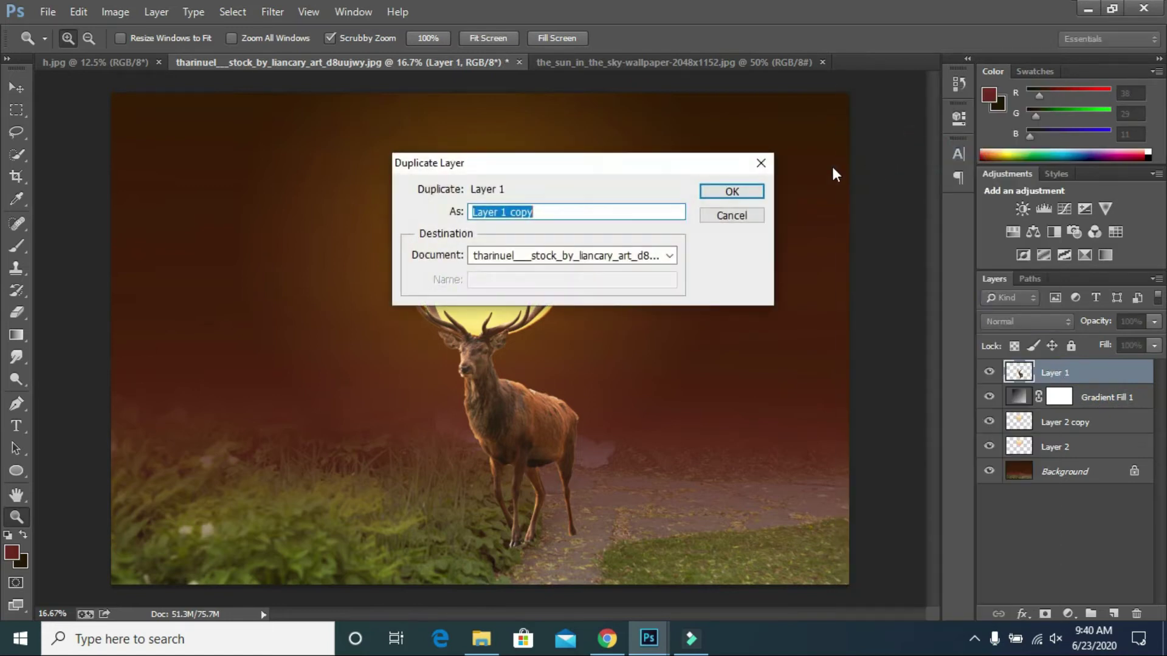
{"action": "left_click", "coordinate": [733, 191]}
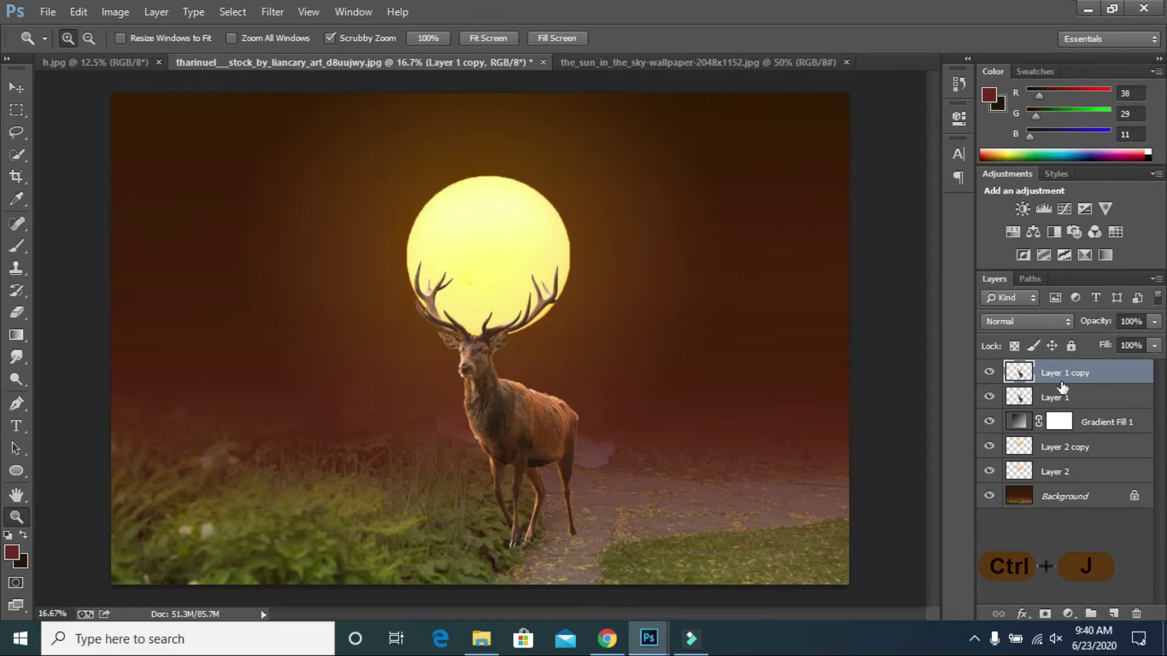
Clip a Brightness/Contrast adjustment to the deer copy with brightness -150 and contrast 100.
{"action": "left_click", "coordinate": [273, 11]}
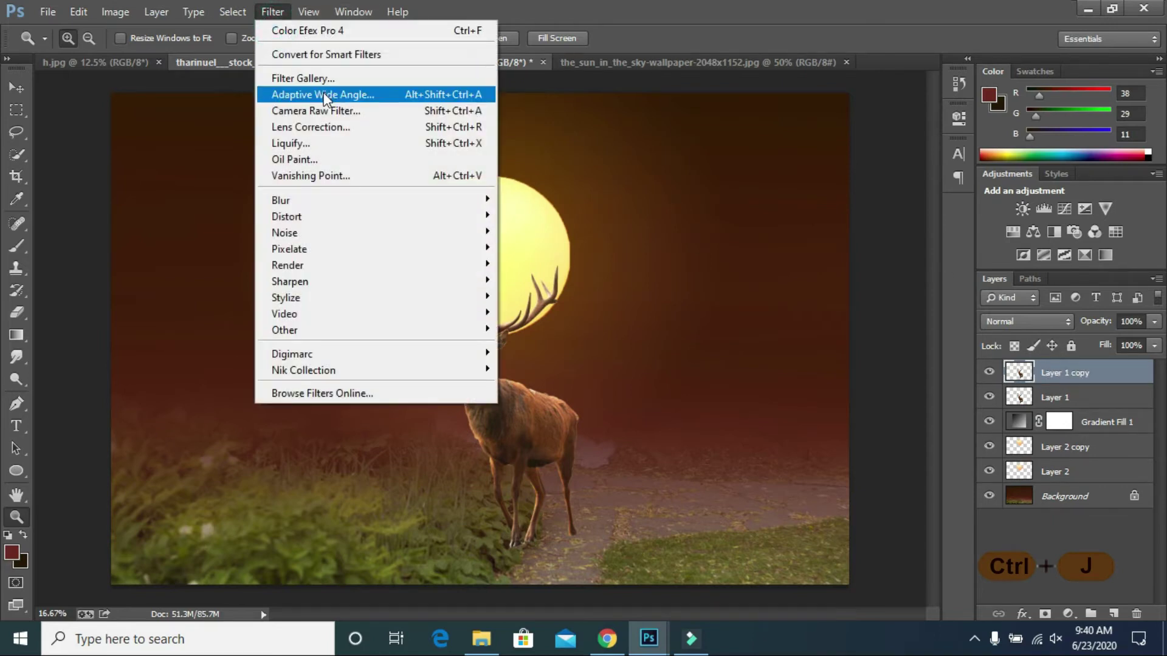
{"action": "left_click", "coordinate": [1070, 613]}
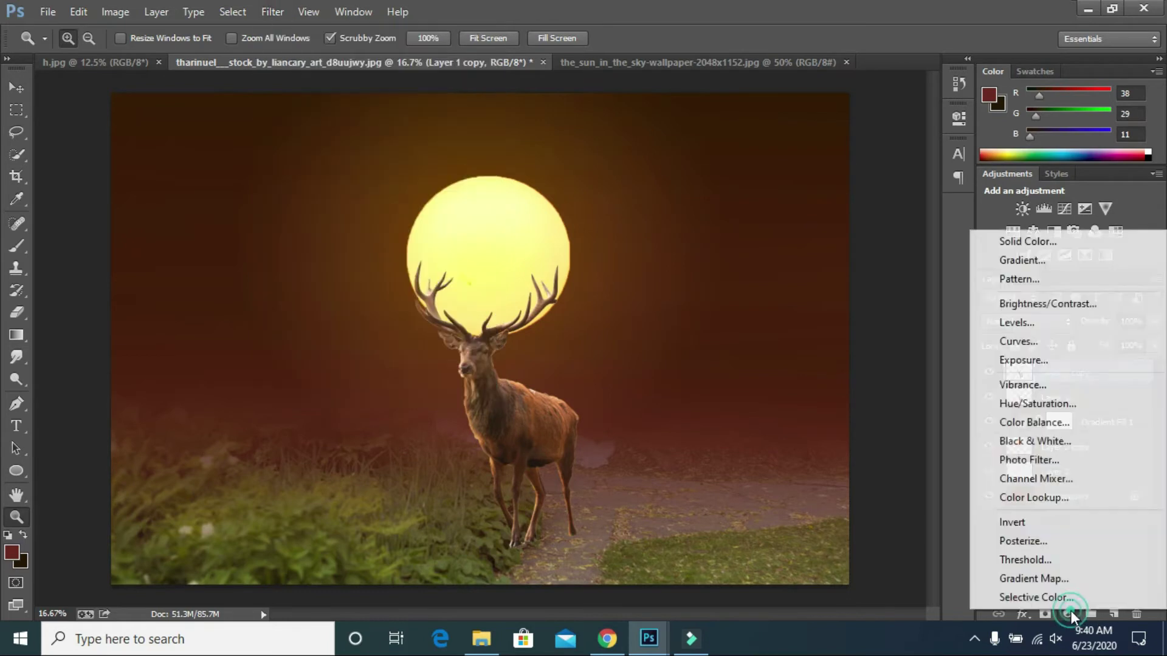
{"action": "left_click", "coordinate": [1048, 304]}
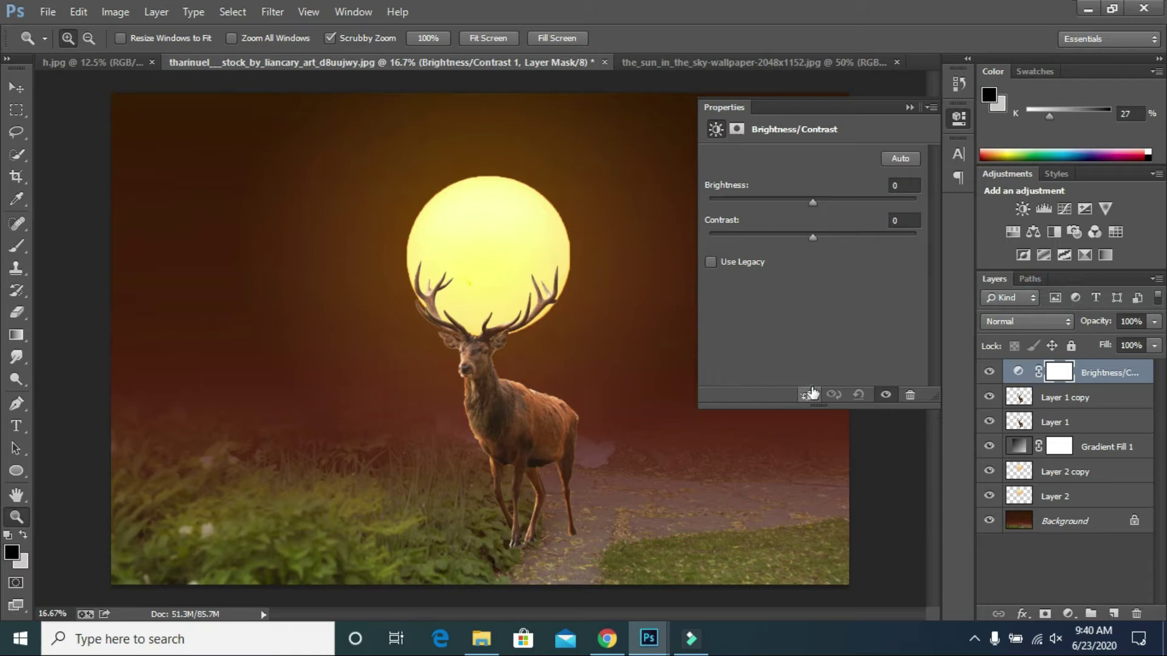
{"action": "left_click", "coordinate": [808, 395]}
{"action": "left_click_drag", "start_coordinate": [809, 212], "coordinate": [665, 209]}
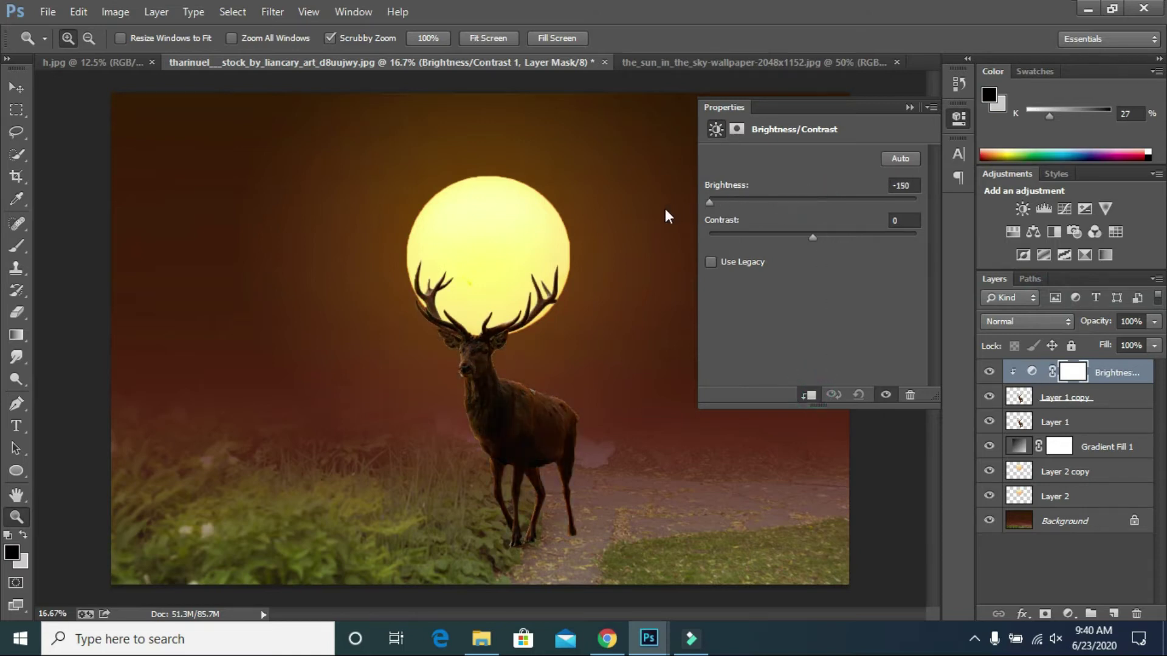
{"action": "left_click_drag", "start_coordinate": [768, 237], "coordinate": [931, 247]}
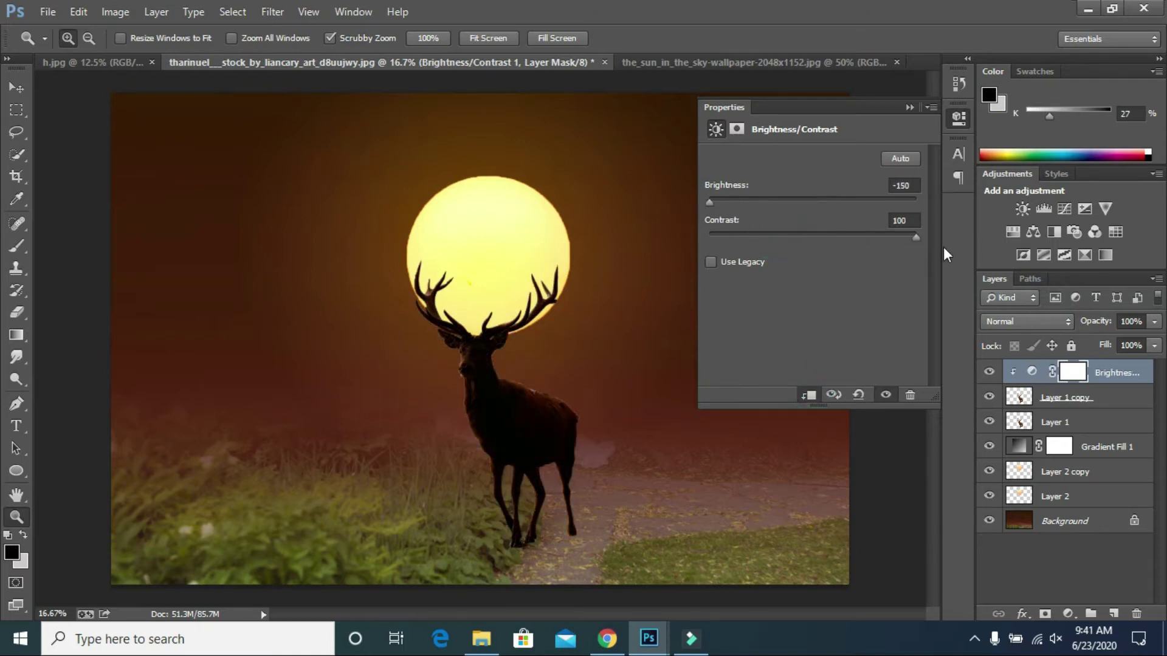
{"action": "left_click", "coordinate": [909, 107]}
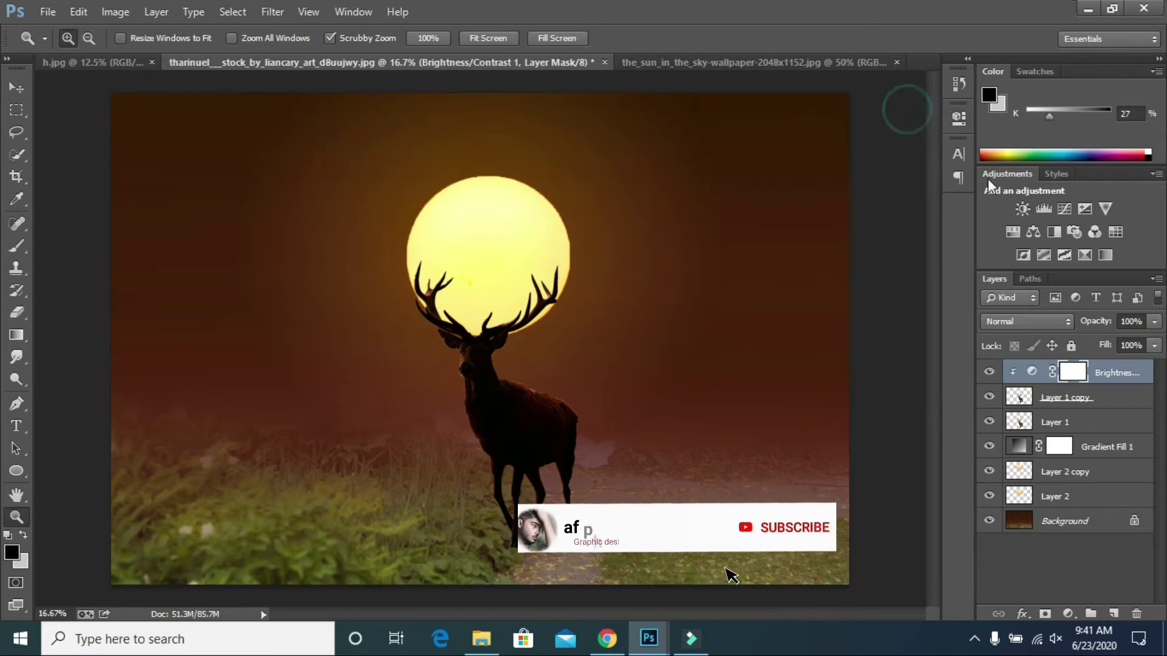
Merge the clipped Brightness/Contrast adjustment with Layer 1 copy into a single layer.
{"action": "left_click", "coordinate": [1110, 386], "text": "alt"}
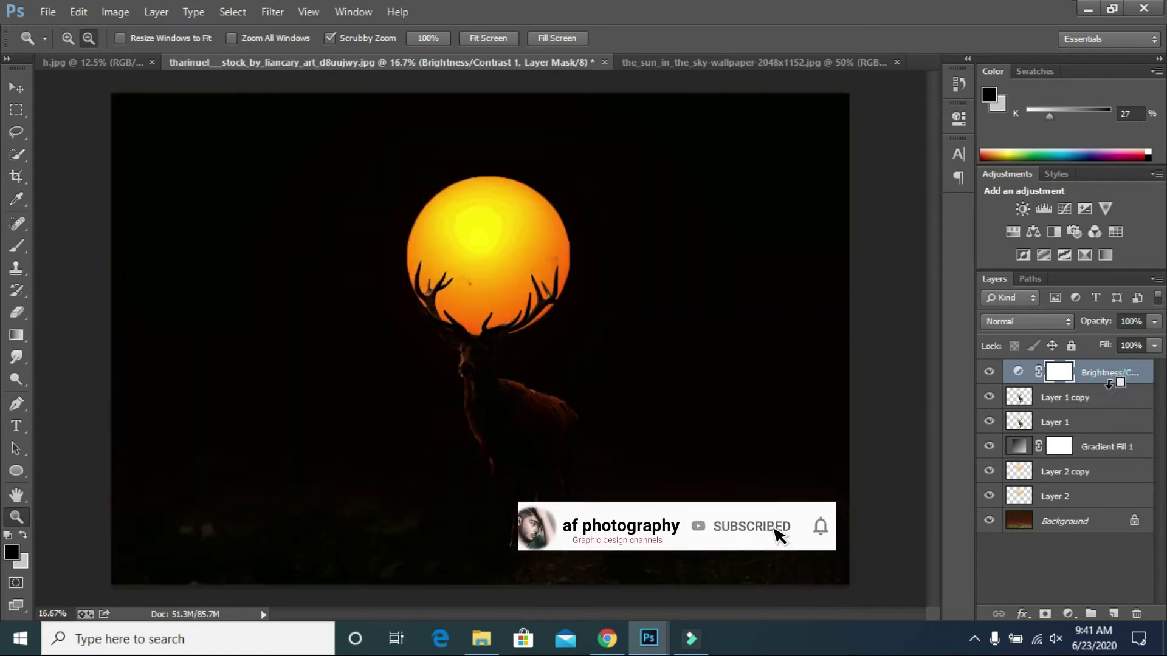
{"action": "left_click", "coordinate": [1110, 392], "text": "alt"}
{"action": "left_click", "coordinate": [1112, 399]}
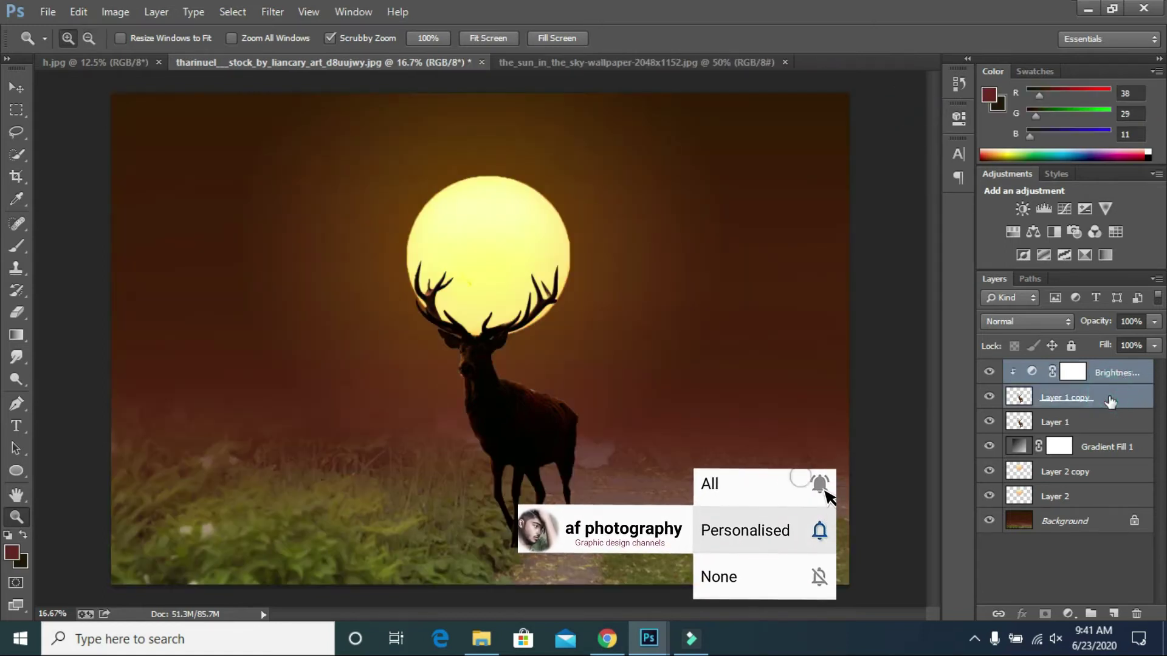
{"action": "right_click", "coordinate": [1110, 401]}
{"action": "left_click", "coordinate": [958, 485]}
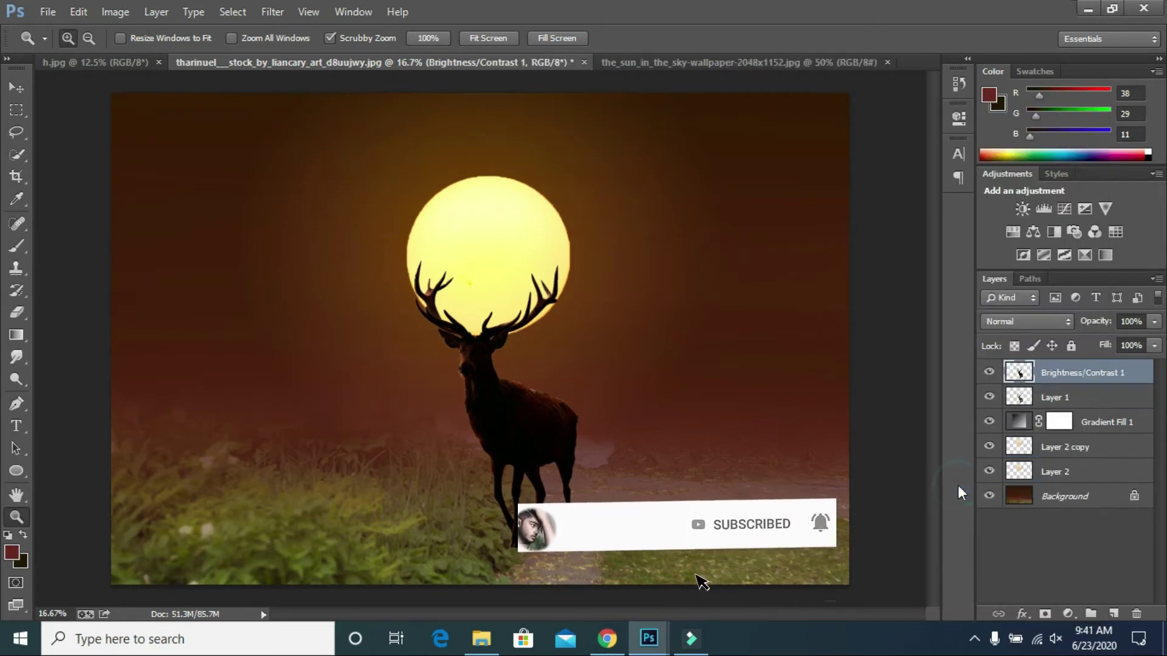
Flip the black deer copy upside down below the hooves, scaling its height to about -72.59%.
{"action": "key", "text": "ctrl+t"}
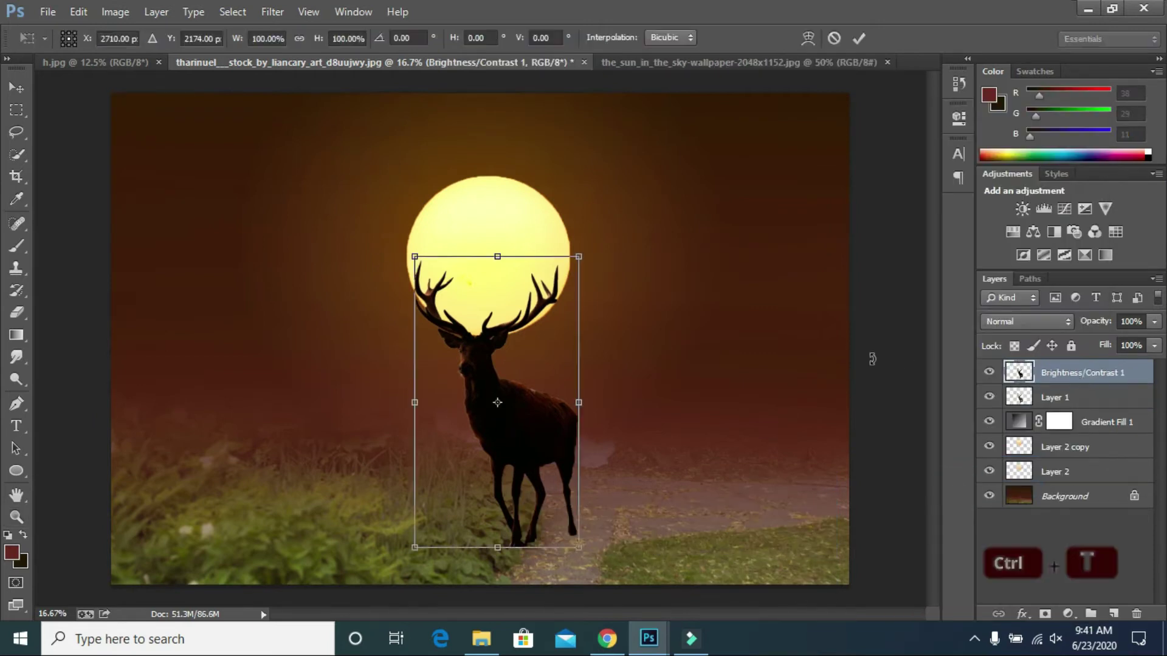
{"action": "scroll", "coordinate": [564, 351], "scroll_direction": "down", "scroll_amount": 5}
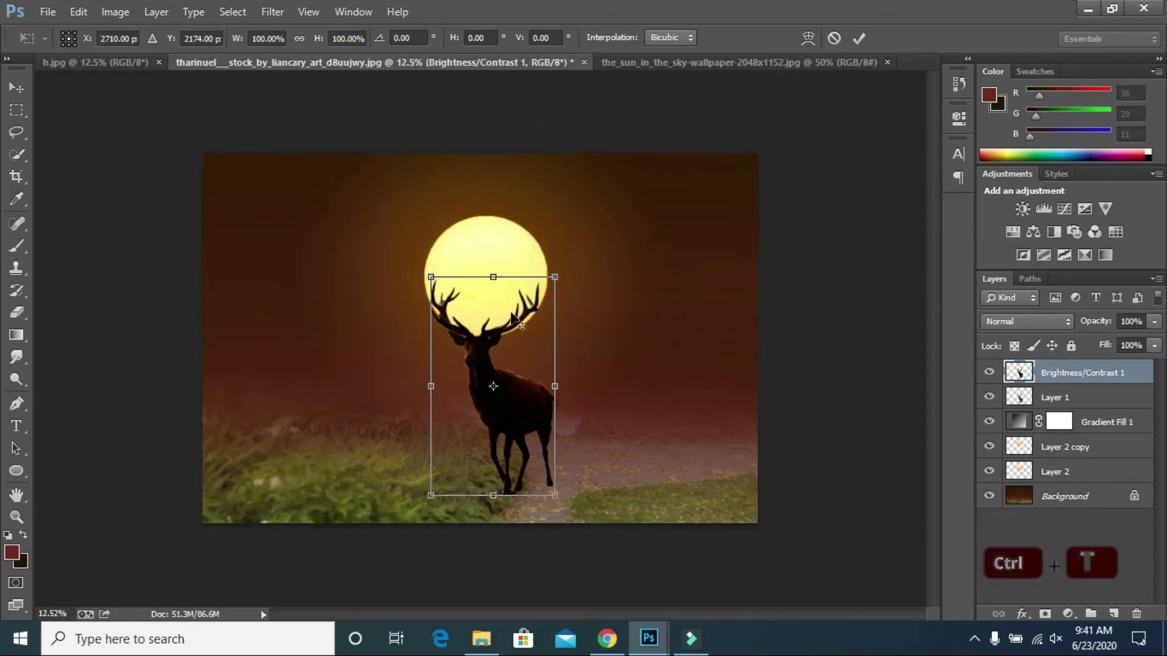
{"action": "left_click_drag", "start_coordinate": [492, 288], "coordinate": [490, 593]}
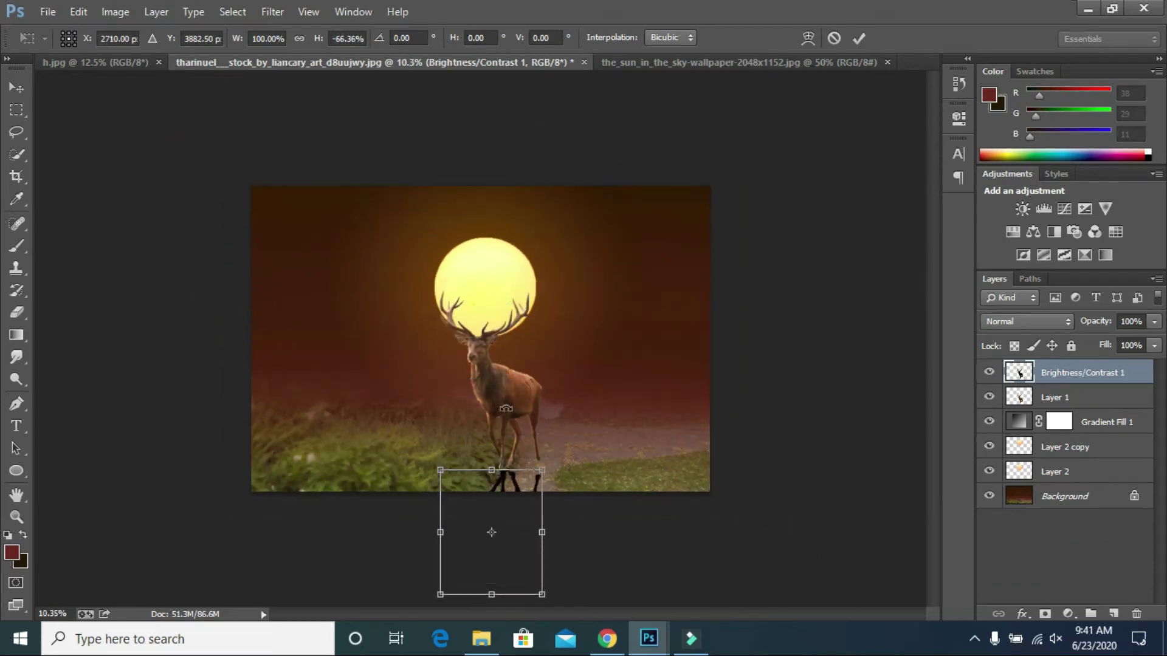
{"action": "scroll", "coordinate": [490, 593], "scroll_direction": "down", "scroll_amount": 1}
{"action": "mouse_move", "coordinate": [496, 537]}
{"action": "left_mouse_down"}
{"action": "mouse_move", "coordinate": [486, 547]}
{"action": "mouse_move", "coordinate": [498, 559]}
{"action": "left_mouse_up"}
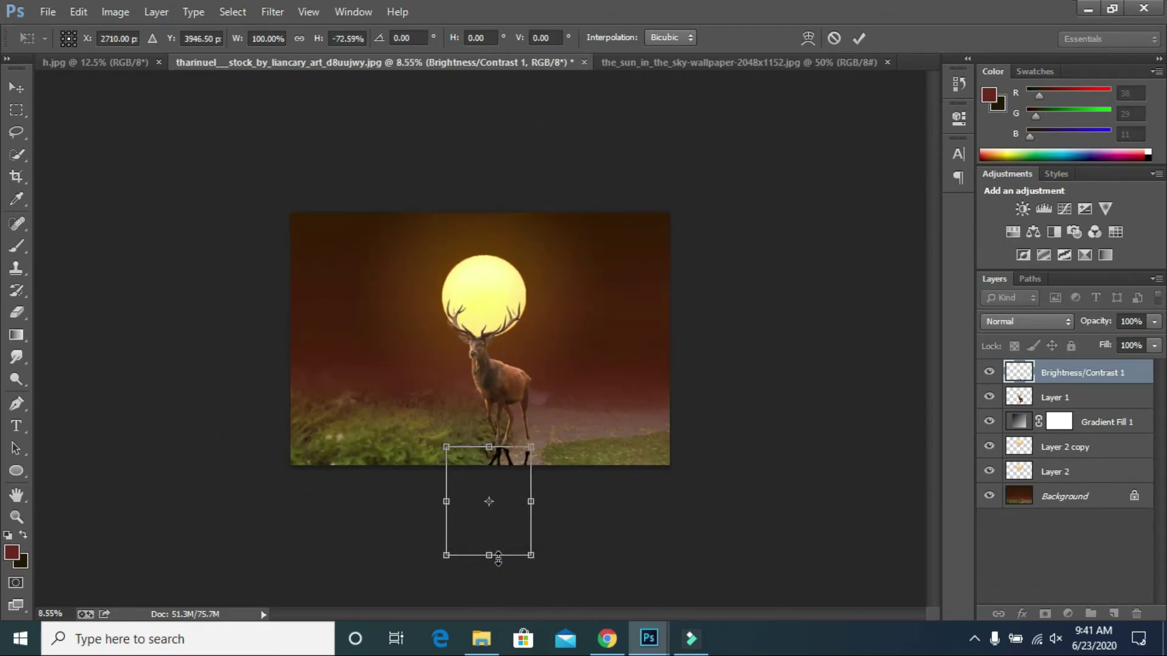
Distort the flipped deer silhouette into a flat shadow slanting right from the hooves, with height about -12.41% and horizontal skew about 82.33°.
{"action": "right_click", "coordinate": [511, 462]}
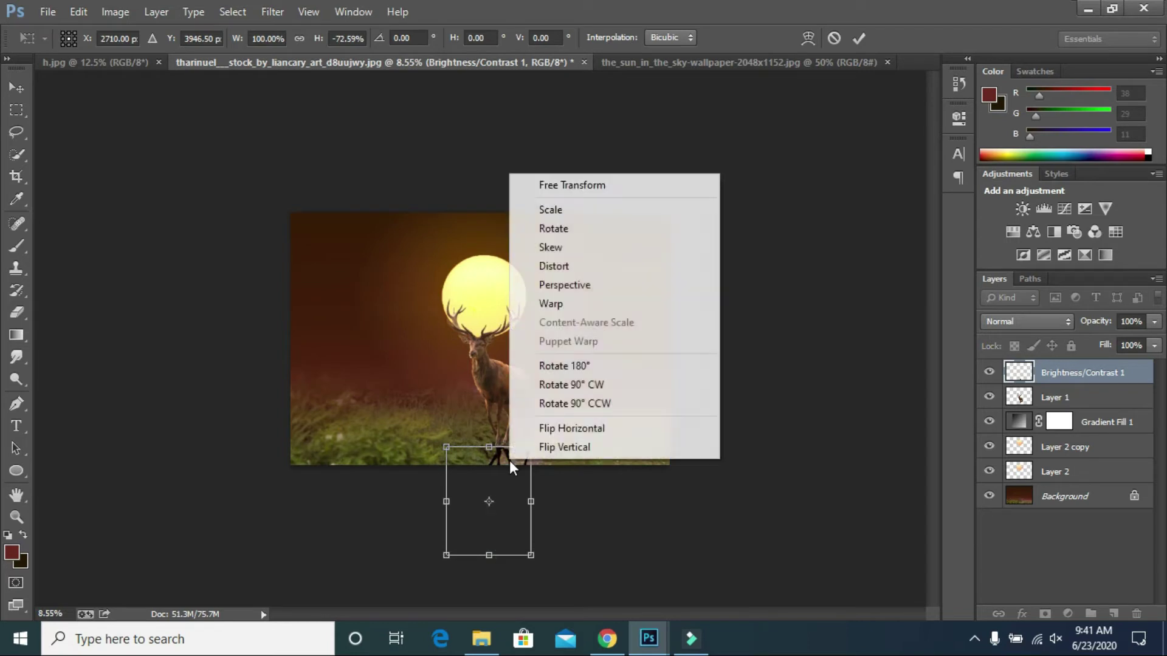
{"action": "left_click", "coordinate": [560, 266]}
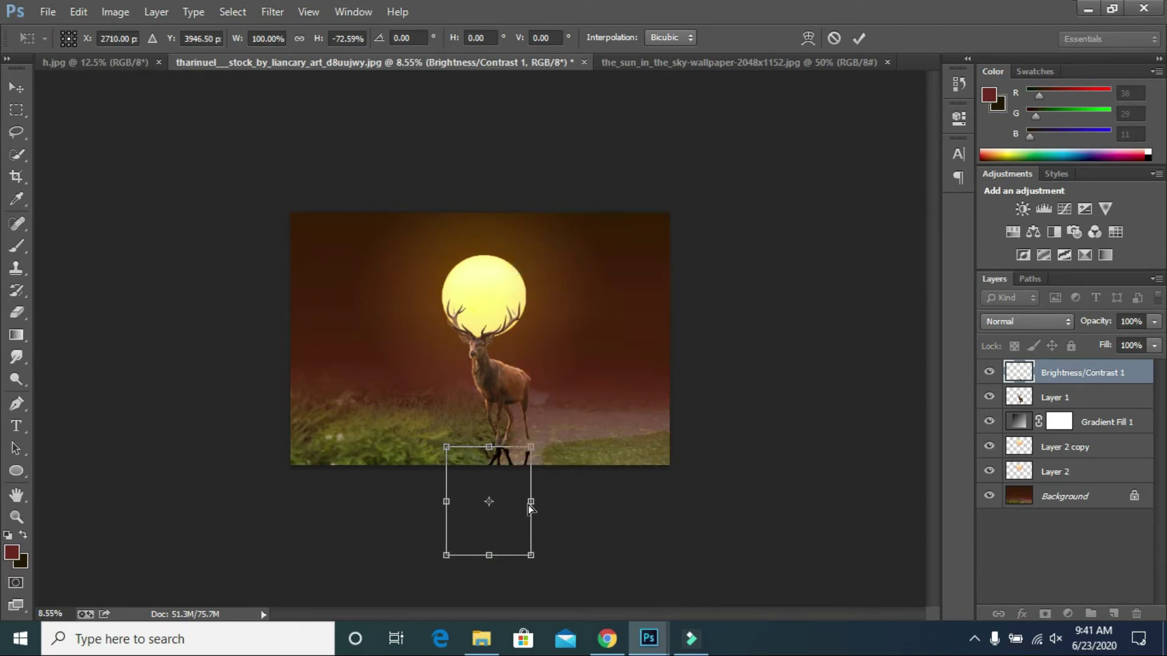
{"action": "left_click_drag", "start_coordinate": [491, 556], "coordinate": [633, 465]}
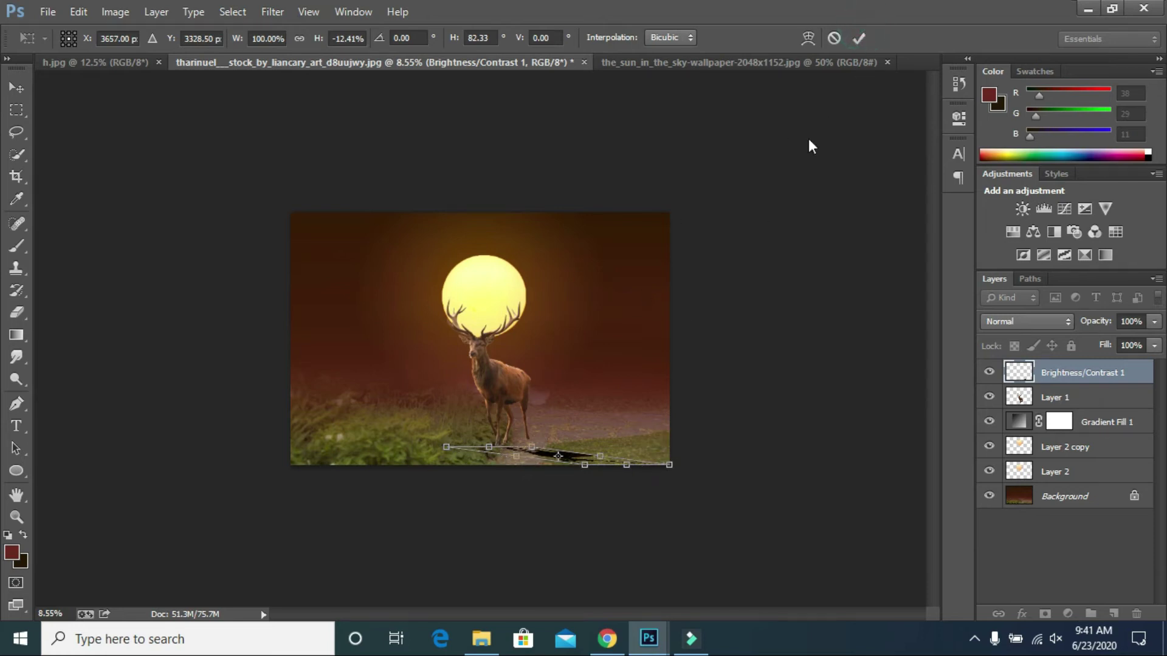
{"action": "left_click", "coordinate": [863, 34]}
Stretch the shadow's height with Free Transform to about 274.90%.
{"action": "scroll", "coordinate": [552, 467], "scroll_direction": "up", "scroll_amount": 8}
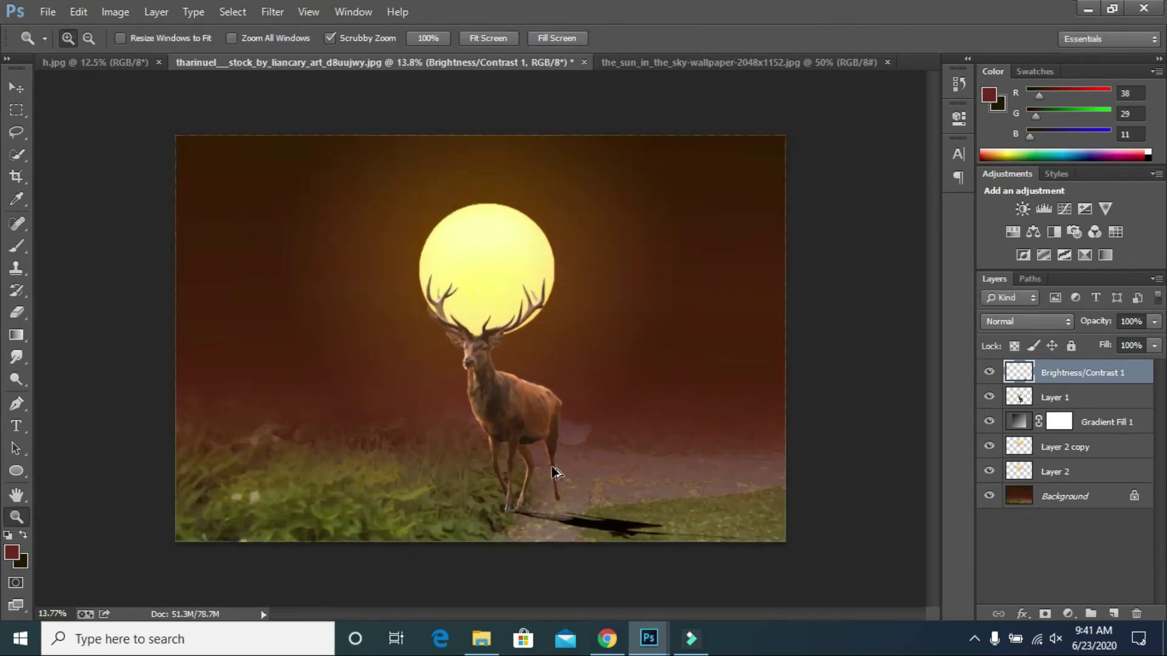
{"action": "scroll", "coordinate": [633, 450], "scroll_direction": "up", "scroll_amount": 3}
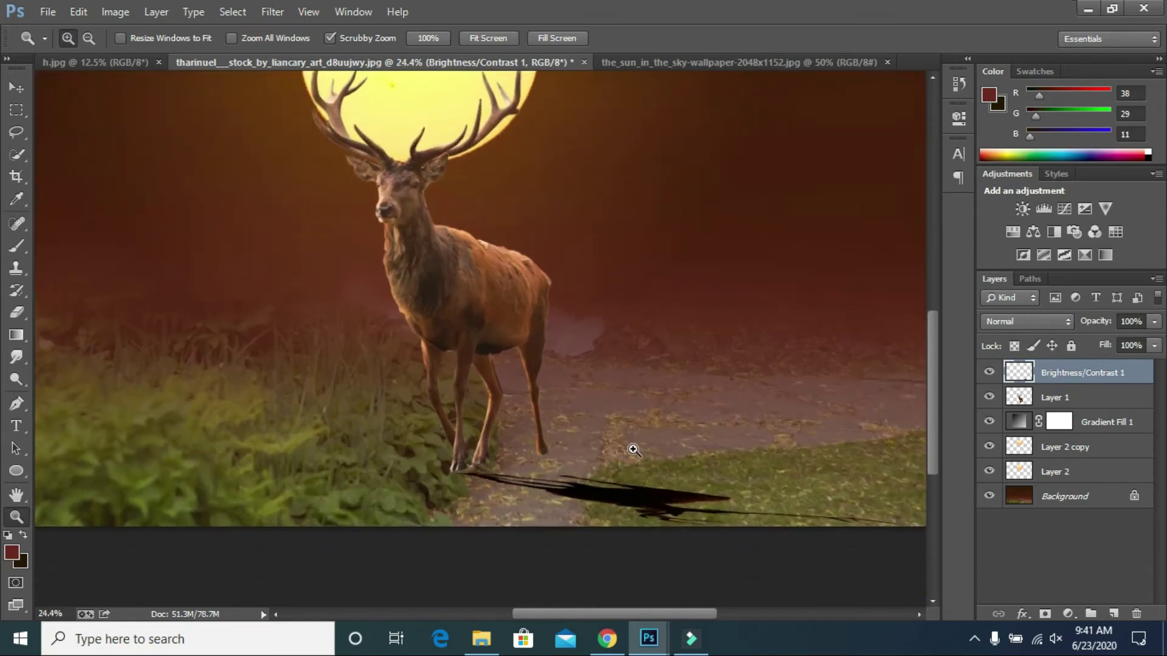
{"action": "key", "text": "ctrl+t"}
{"action": "left_click_drag", "start_coordinate": [683, 465], "coordinate": [683, 445]}
{"action": "scroll", "coordinate": [699, 343], "scroll_direction": "down", "scroll_amount": 1}
{"action": "left_click_drag", "start_coordinate": [690, 396], "coordinate": [683, 326]}
{"action": "left_click_drag", "start_coordinate": [909, 309], "coordinate": [884, 319]}
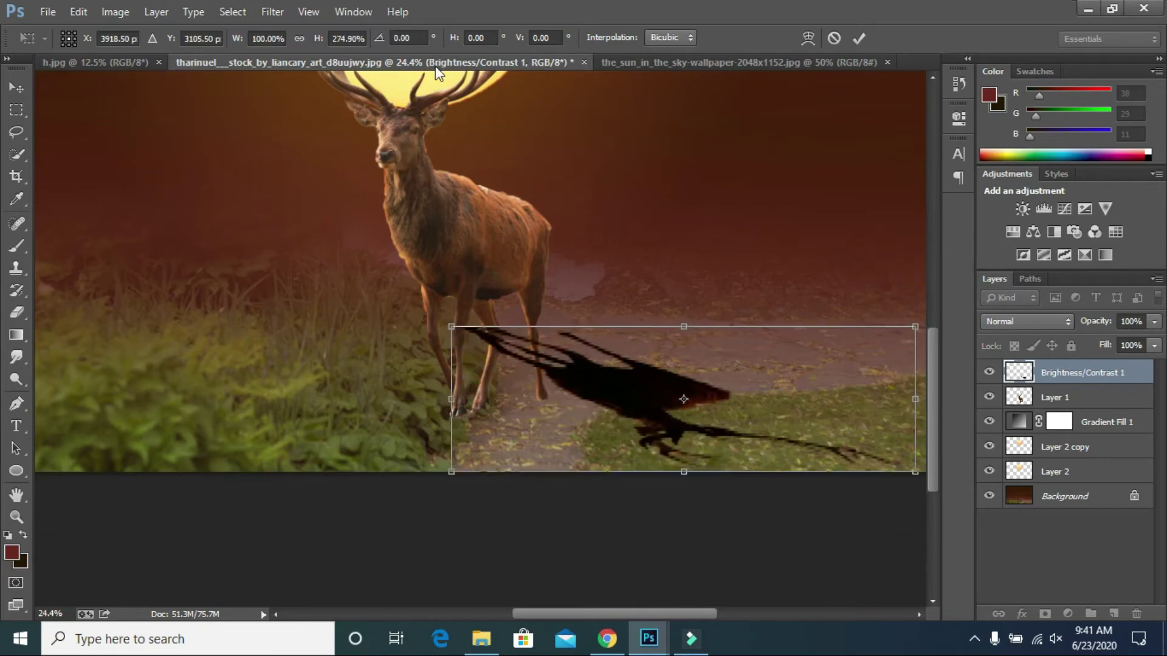
Skew the shadow's two sides vertically to about -5.02° and move it down so its legs start at the hooves.
{"action": "right_click", "coordinate": [564, 381]}
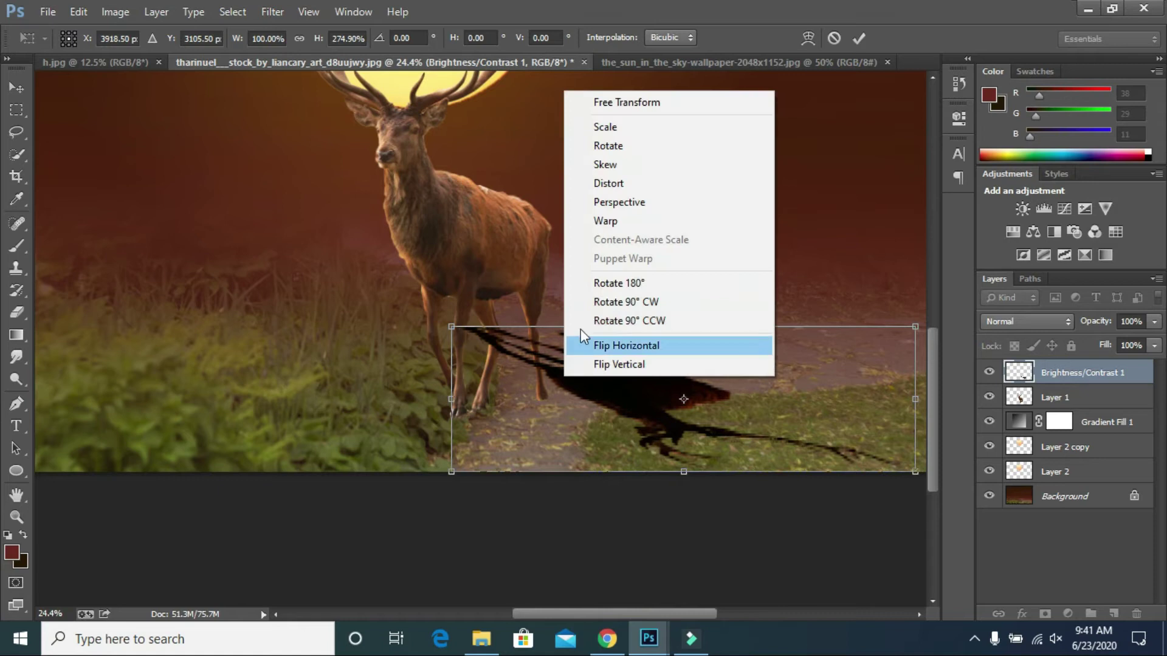
{"action": "left_click", "coordinate": [613, 185]}
{"action": "right_click", "coordinate": [629, 368]}
{"action": "left_click", "coordinate": [668, 174]}
{"action": "left_click_drag", "start_coordinate": [451, 400], "coordinate": [452, 418]}
{"action": "left_click_drag", "start_coordinate": [914, 398], "coordinate": [910, 378]}
{"action": "left_click_drag", "start_coordinate": [579, 368], "coordinate": [554, 437]}
Distort the shadow's corners so it lies flatter across the path and grass and its legs line up with the hooves.
{"action": "scroll", "coordinate": [583, 311], "scroll_direction": "down", "scroll_amount": 1}
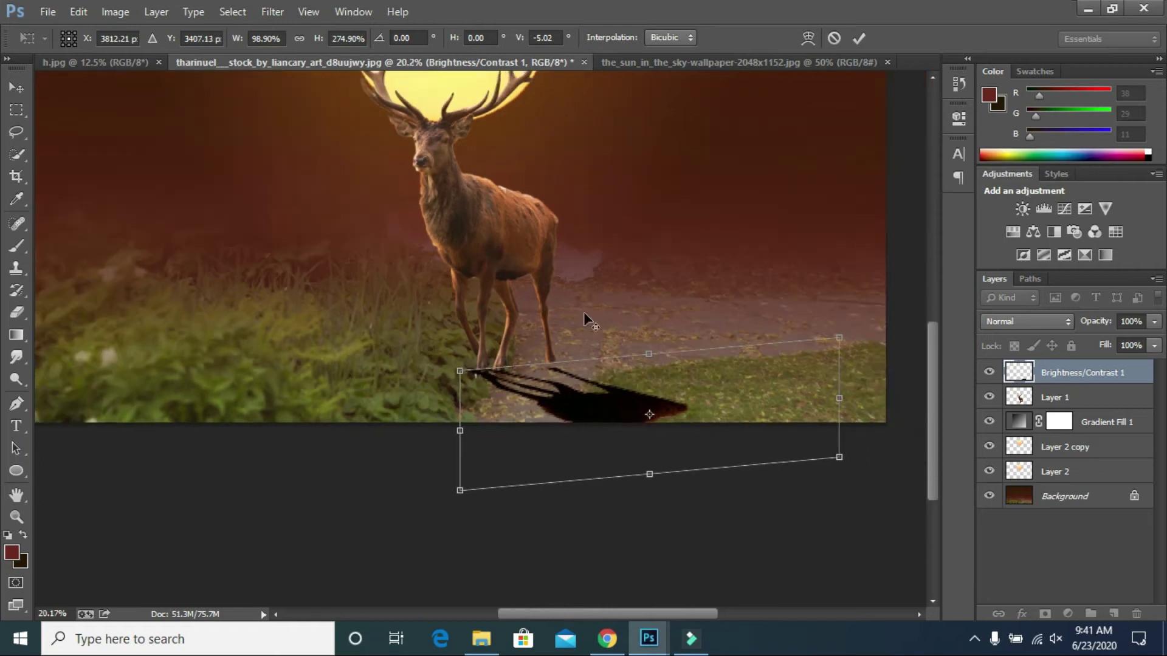
{"action": "left_click_drag", "start_coordinate": [839, 460], "coordinate": [859, 397]}
{"action": "left_click_drag", "start_coordinate": [839, 338], "coordinate": [780, 327]}
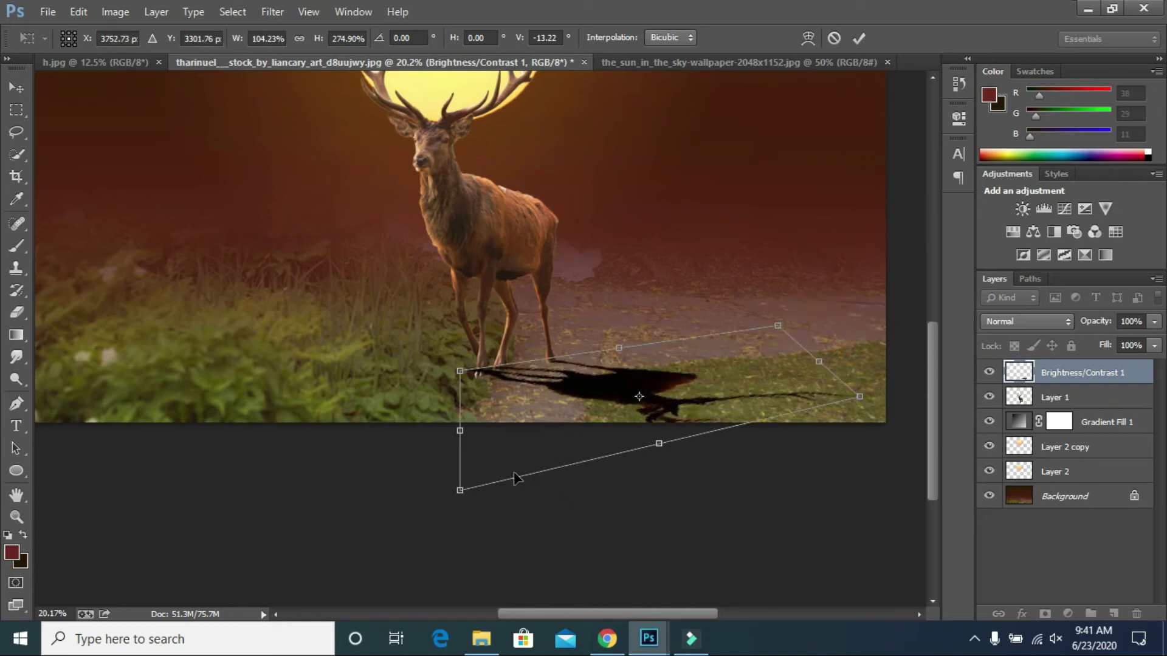
{"action": "left_click_drag", "start_coordinate": [461, 491], "coordinate": [549, 459]}
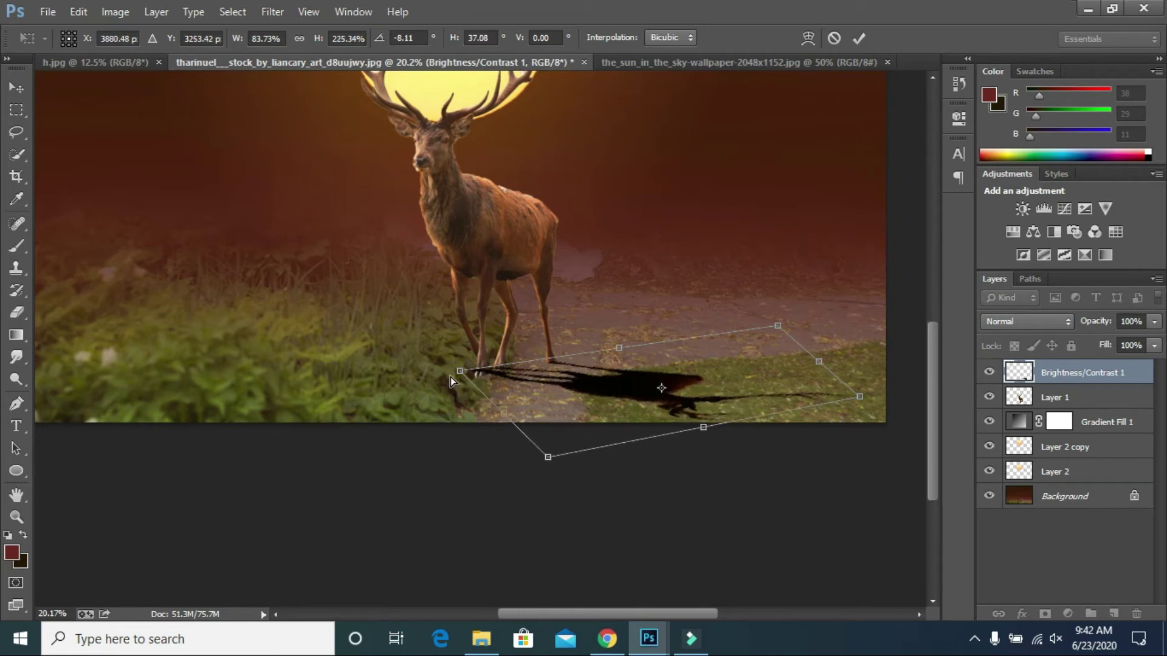
{"action": "left_click_drag", "start_coordinate": [463, 378], "coordinate": [467, 381]}
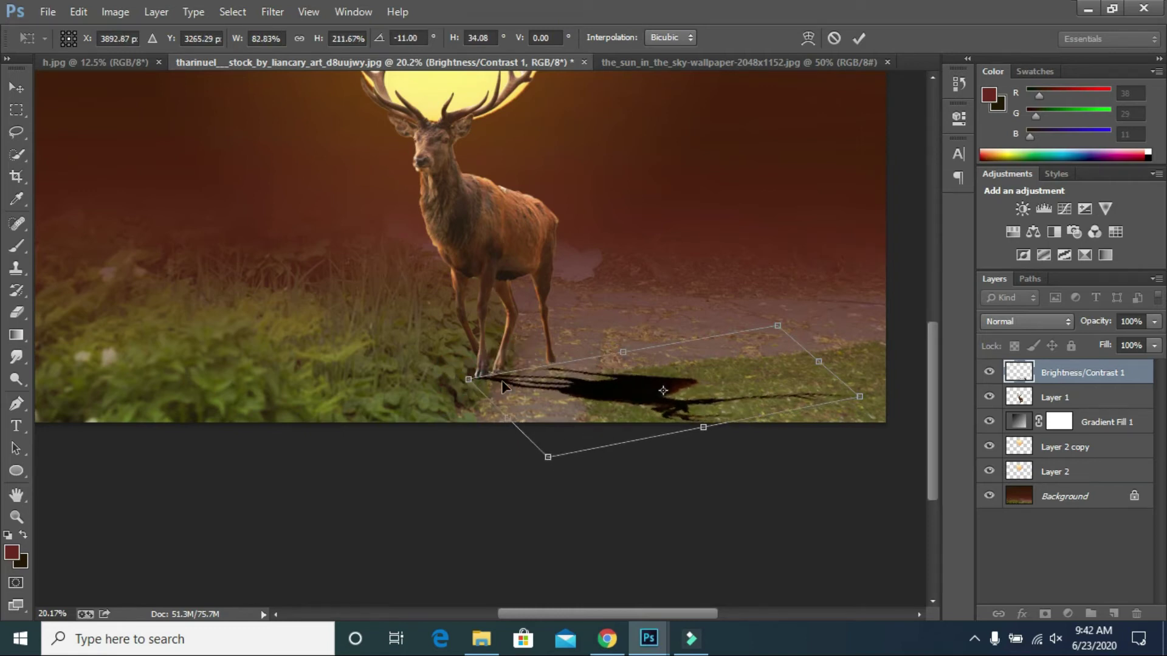
{"action": "left_click_drag", "start_coordinate": [776, 329], "coordinate": [787, 320]}
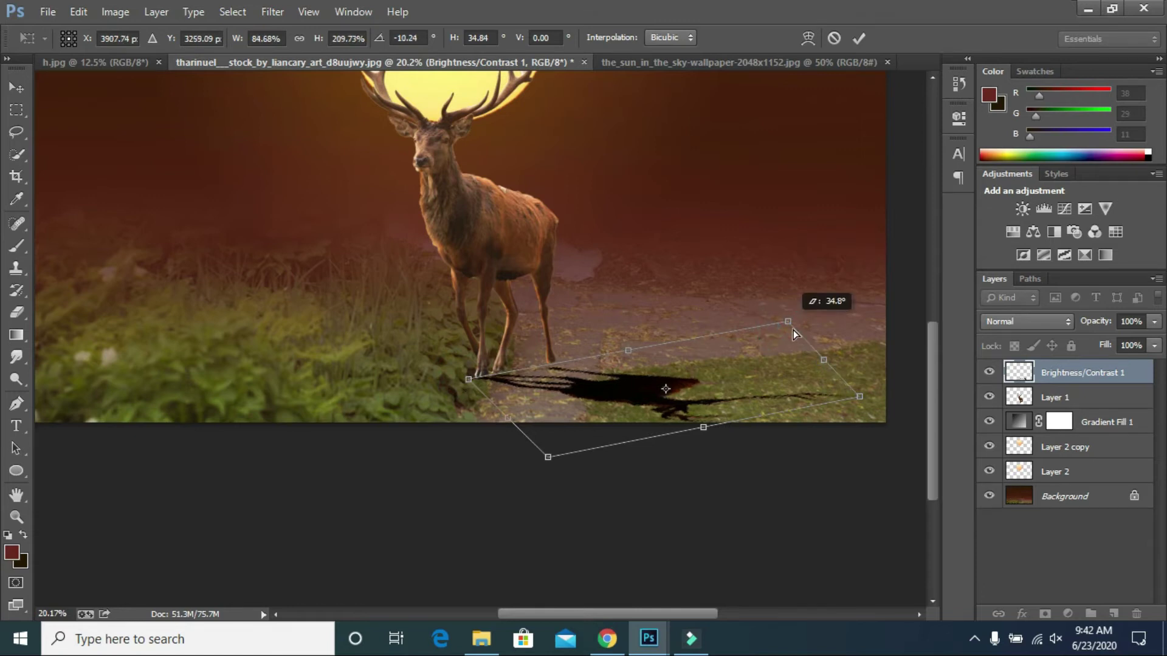
{"action": "left_click_drag", "start_coordinate": [863, 394], "coordinate": [871, 390]}
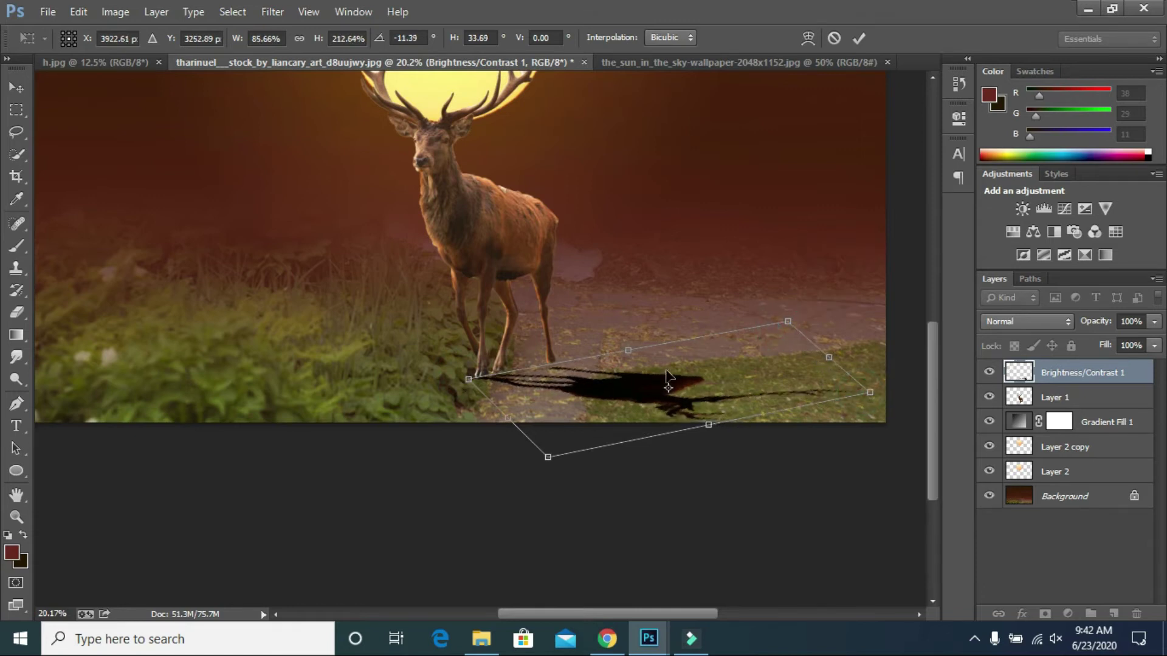
{"action": "left_click_drag", "start_coordinate": [631, 352], "coordinate": [634, 347]}
{"action": "left_click", "coordinate": [859, 38]}
Nudge the shadow slightly down and left to meet the hooves, and place its layer beneath Layer 1.
{"action": "scroll", "coordinate": [566, 378], "scroll_direction": "up", "scroll_amount": 4}
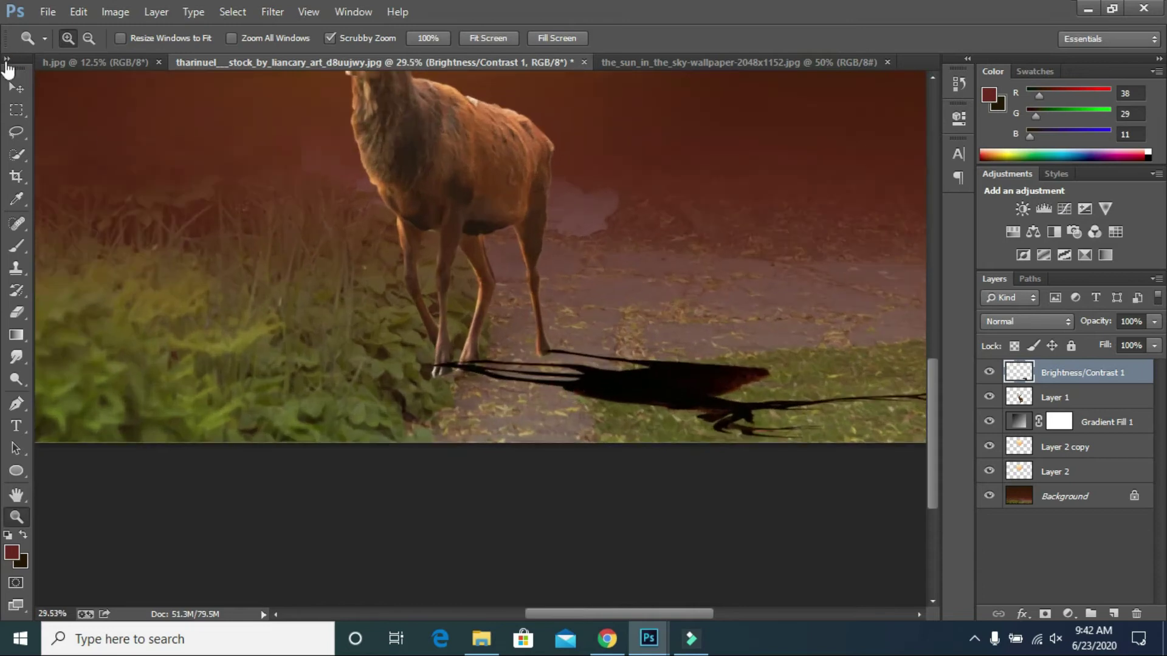
{"action": "left_click", "coordinate": [17, 87]}
{"action": "left_click_drag", "start_coordinate": [509, 372], "coordinate": [497, 377]}
{"action": "left_click_drag", "start_coordinate": [1048, 382], "coordinate": [1056, 407]}
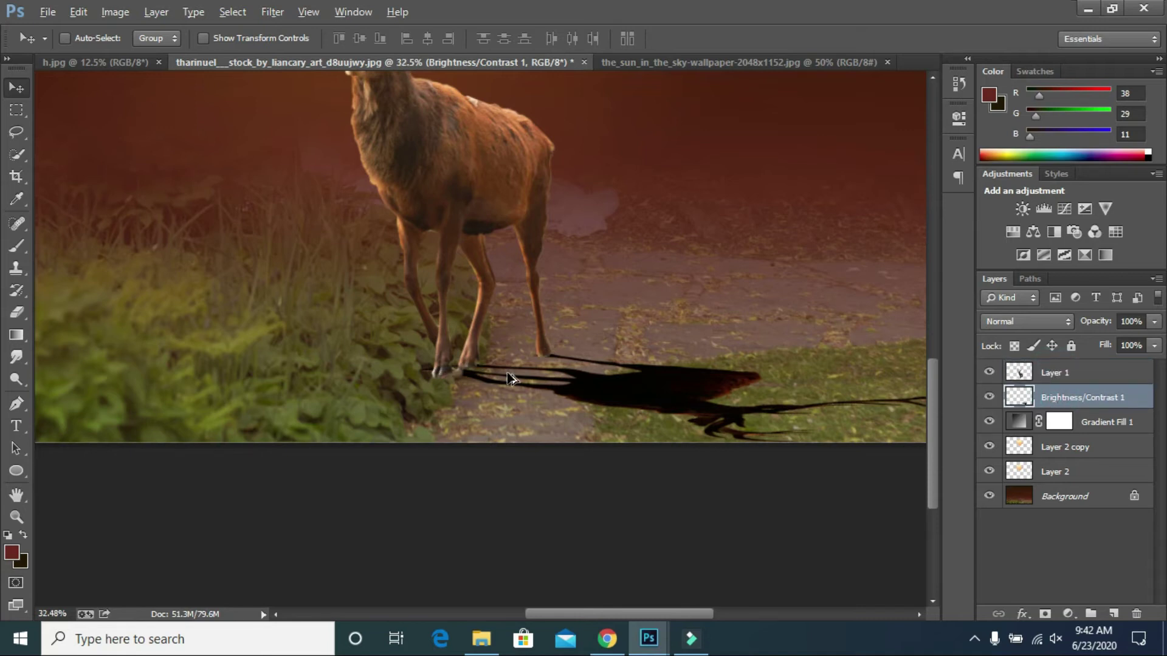
Soften the shadow layer with a Gaussian Blur of small radius.
{"action": "scroll", "coordinate": [508, 378], "scroll_direction": "up", "scroll_amount": 4}
{"action": "scroll", "coordinate": [504, 374], "scroll_direction": "down", "scroll_amount": 5}
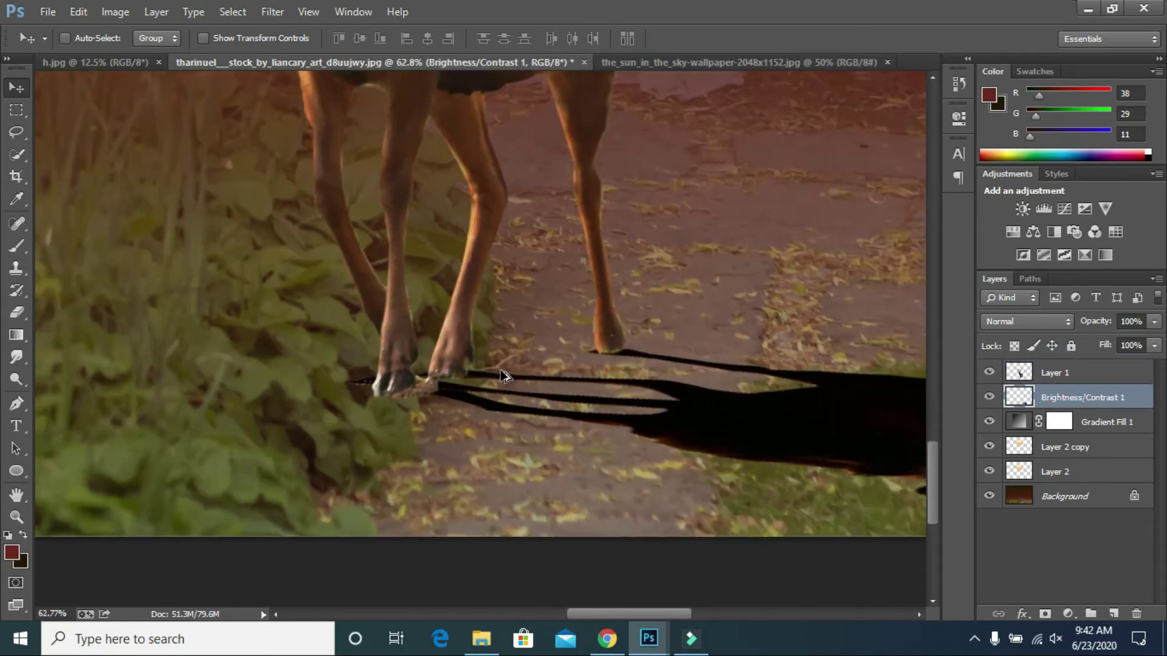
{"action": "scroll", "coordinate": [790, 344], "scroll_direction": "down", "scroll_amount": 2}
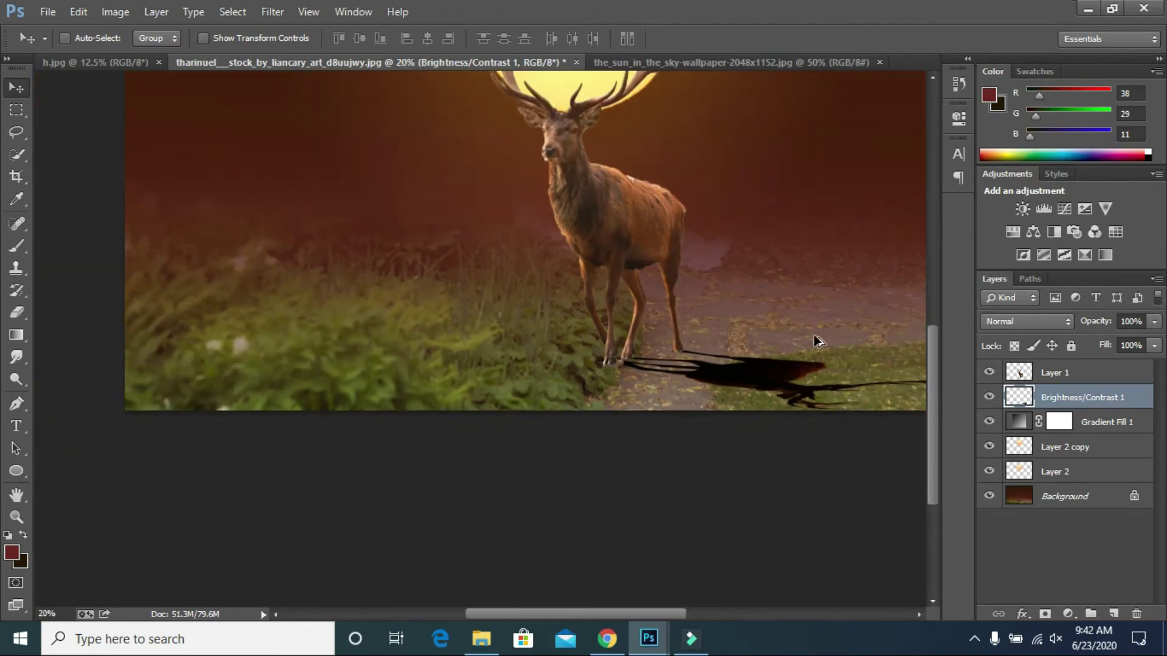
{"action": "left_click", "coordinate": [274, 12]}
{"action": "mouse_move", "coordinate": [330, 202]}
{"action": "left_click", "coordinate": [582, 323]}
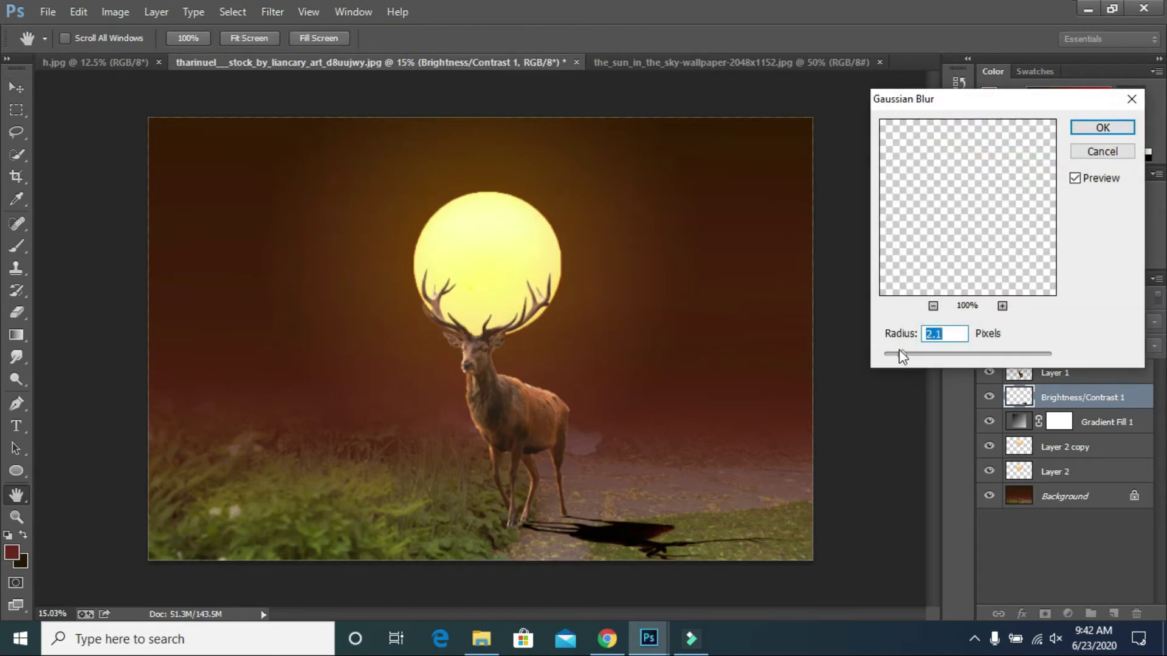
{"action": "mouse_move", "coordinate": [900, 356]}
{"action": "left_mouse_down"}
{"action": "mouse_move", "coordinate": [955, 352]}
{"action": "mouse_move", "coordinate": [905, 358]}
{"action": "left_mouse_up"}
{"action": "left_click", "coordinate": [900, 357]}
{"action": "left_click", "coordinate": [1103, 128]}
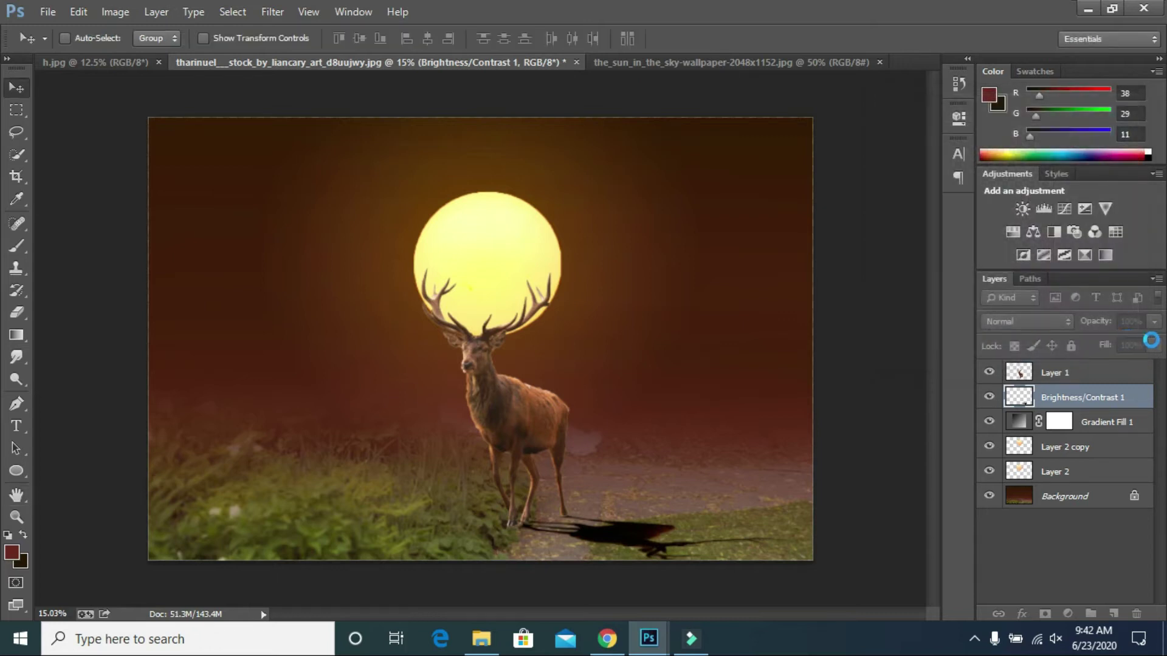
{"action": "left_click", "coordinate": [1155, 322]}
{"action": "left_click_drag", "start_coordinate": [1135, 338], "coordinate": [1109, 337]}
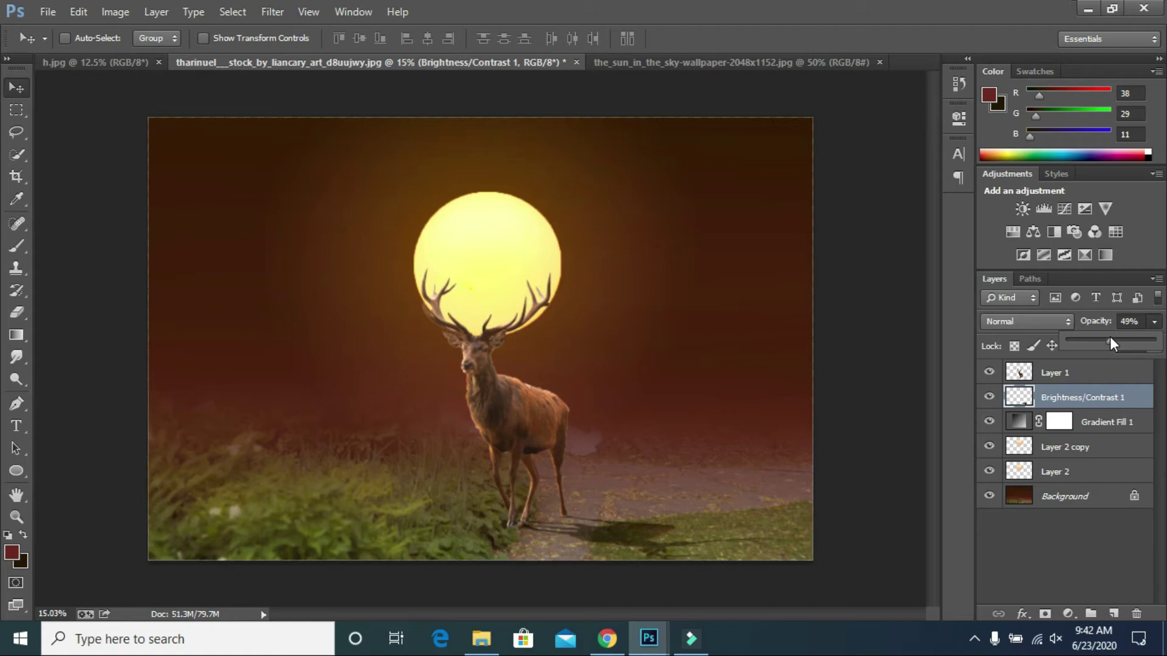
{"action": "left_click_drag", "start_coordinate": [1110, 337], "coordinate": [1164, 344]}
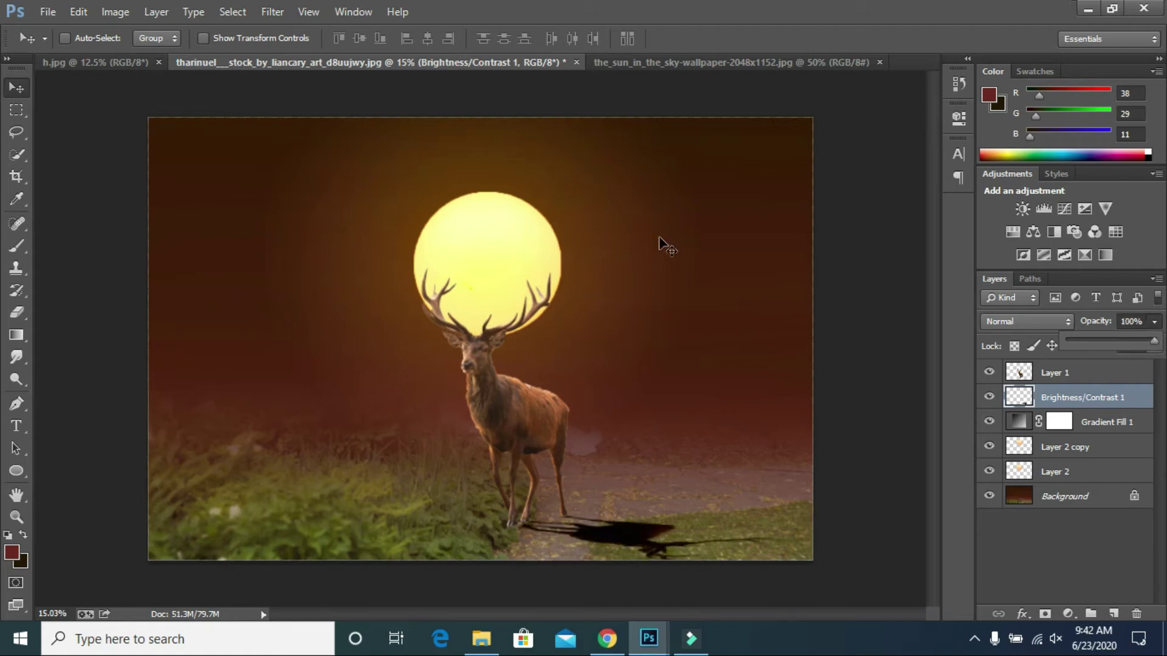
Apply the Camera Raw Filter to the shadow layer with Exposure -5.00 and Shadows -100.
{"action": "left_click", "coordinate": [279, 13]}
{"action": "left_click", "coordinate": [320, 115]}
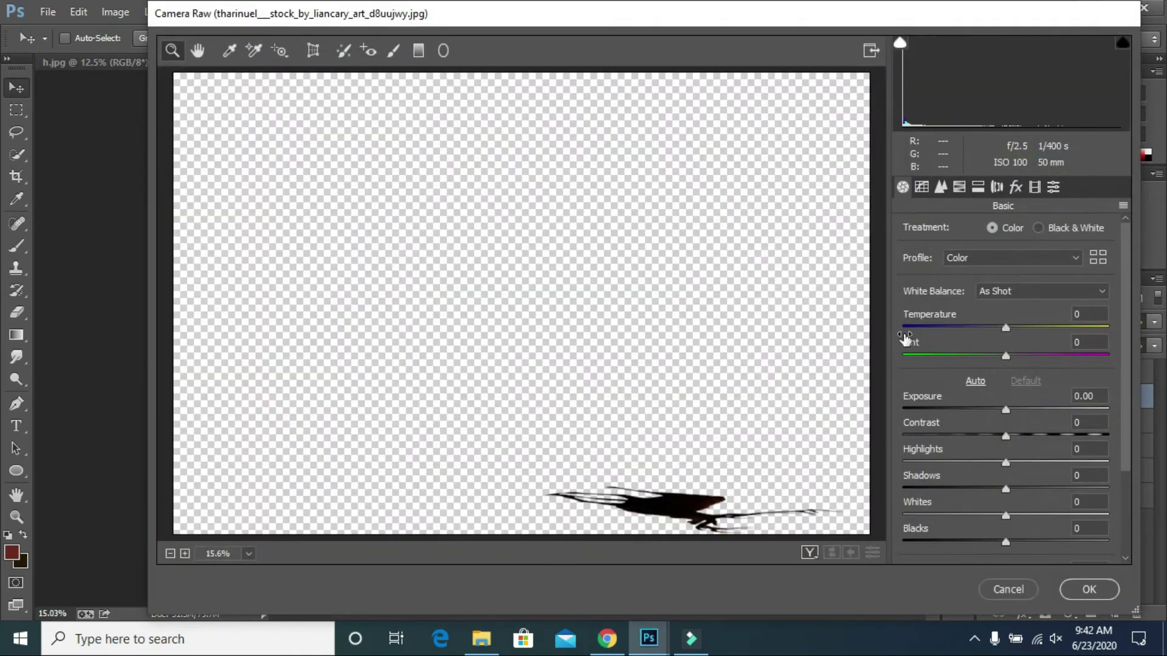
{"action": "left_click_drag", "start_coordinate": [935, 412], "coordinate": [903, 411]}
{"action": "left_click_drag", "start_coordinate": [924, 486], "coordinate": [904, 489]}
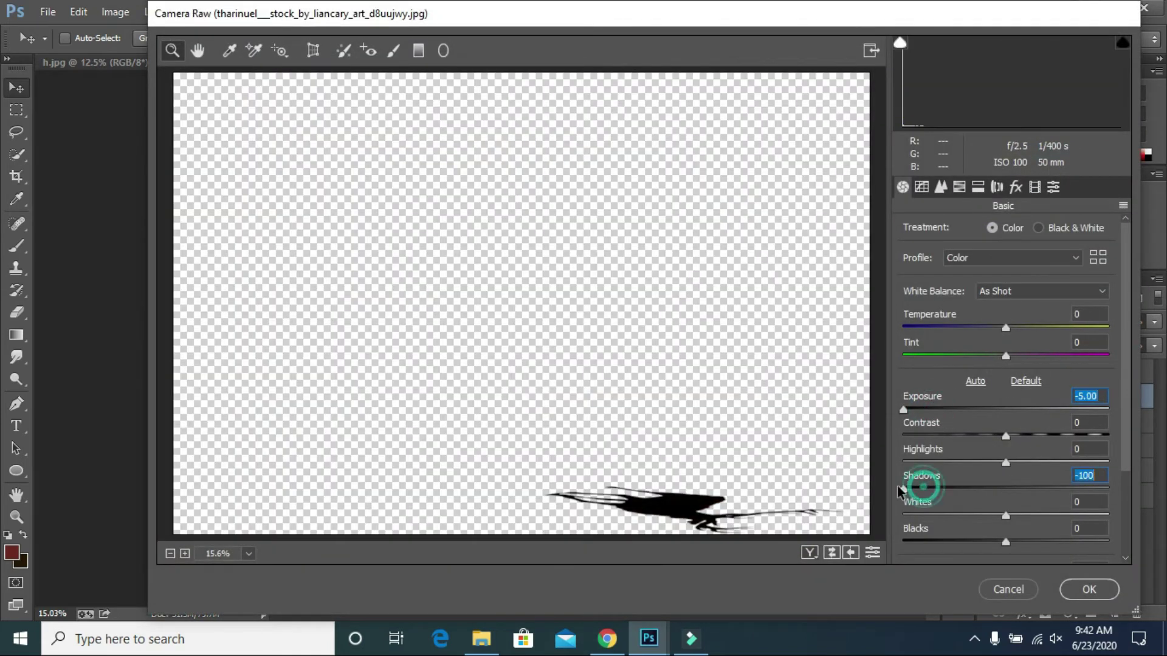
{"action": "left_click", "coordinate": [1061, 589]}
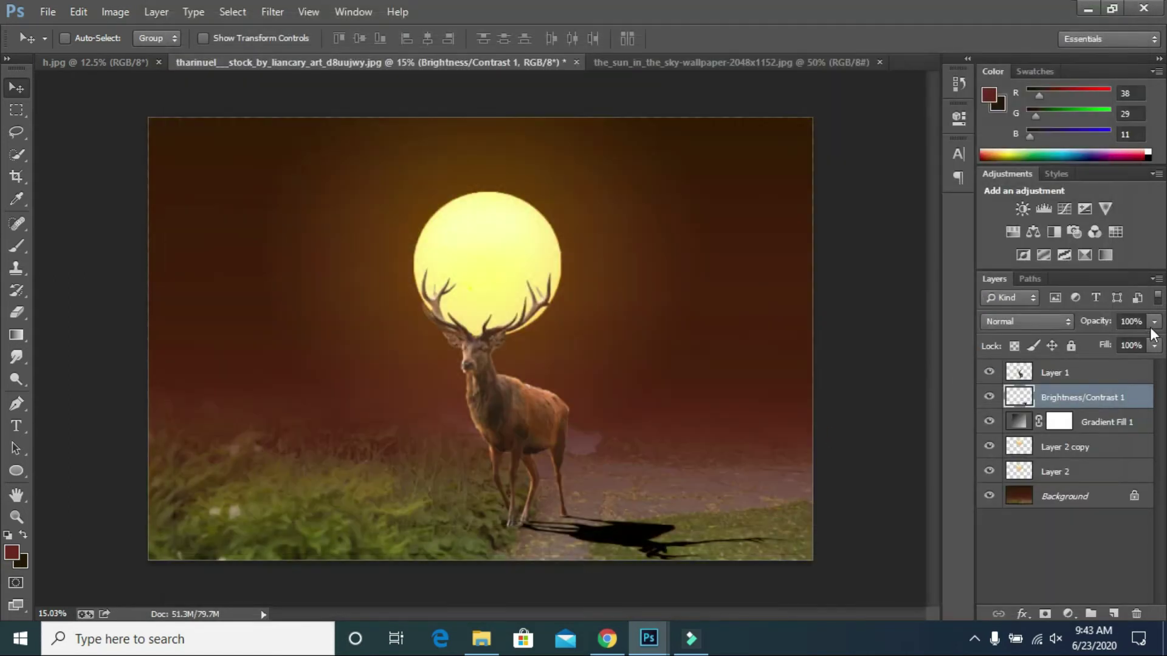
Set the shadow layer's opacity to 63%.
{"action": "left_click", "coordinate": [1154, 321]}
{"action": "left_click_drag", "start_coordinate": [1139, 338], "coordinate": [1131, 338]}
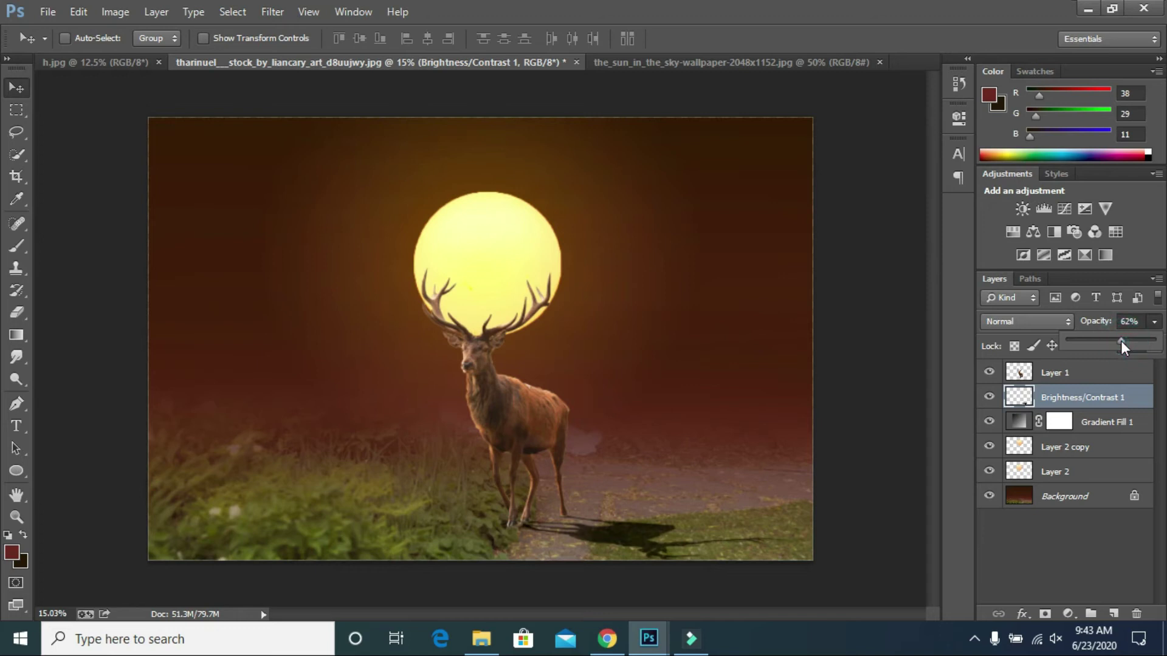
{"action": "left_click_drag", "start_coordinate": [1116, 342], "coordinate": [1115, 343]}
{"action": "left_click", "coordinate": [17, 517]}
{"action": "left_click", "coordinate": [515, 278]}
{"action": "left_click", "coordinate": [515, 278]}
{"action": "right_click", "coordinate": [516, 279]}
{"action": "left_click", "coordinate": [534, 286]}
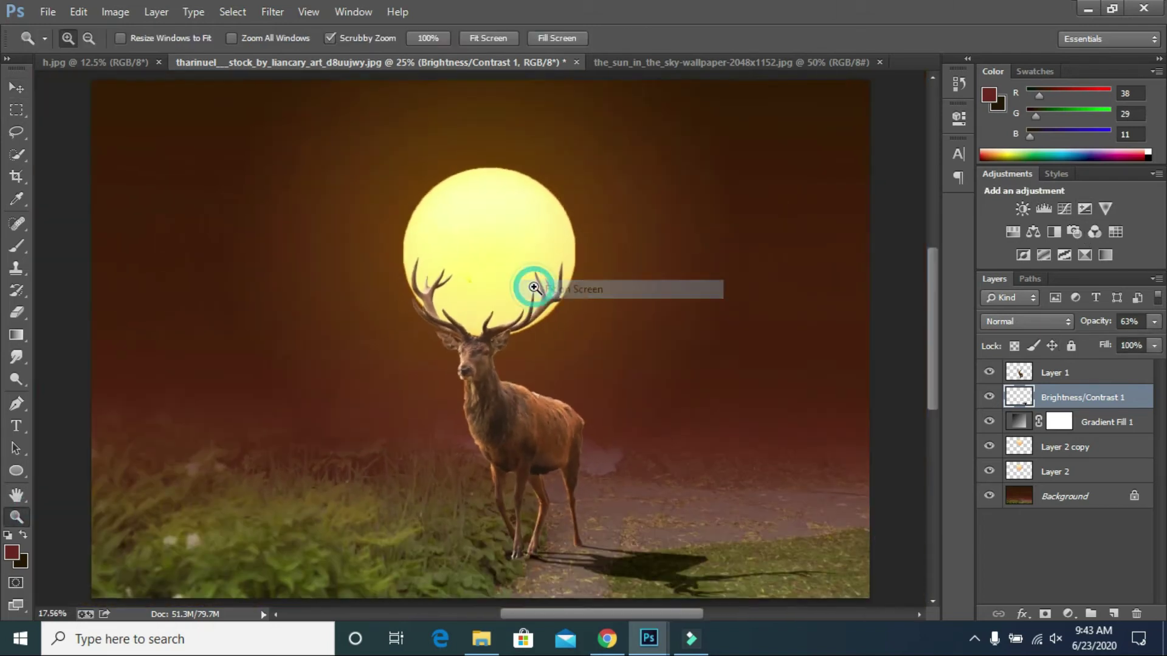
{"action": "right_click", "coordinate": [534, 290]}
{"action": "left_click", "coordinate": [590, 301]}
{"action": "right_click", "coordinate": [567, 298]}
{"action": "left_click", "coordinate": [601, 412]}
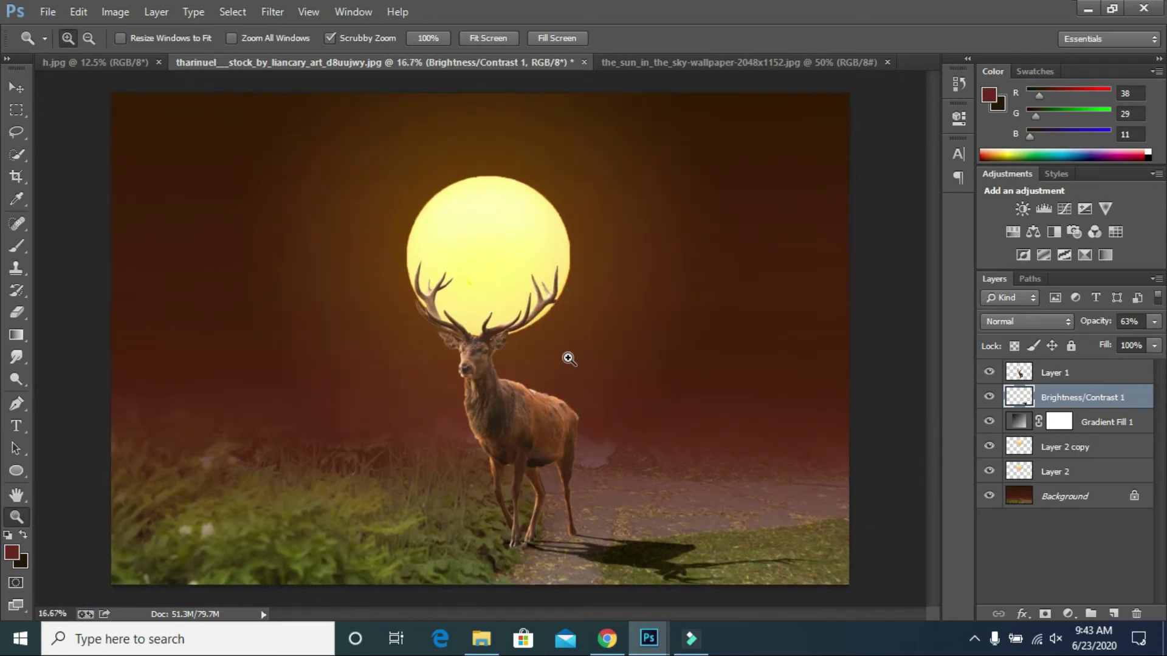
{"action": "left_click", "coordinate": [1088, 372], "text": "shift"}
{"action": "left_click", "coordinate": [1101, 420], "text": "shift"}
{"action": "left_click", "coordinate": [1101, 448], "text": "shift"}
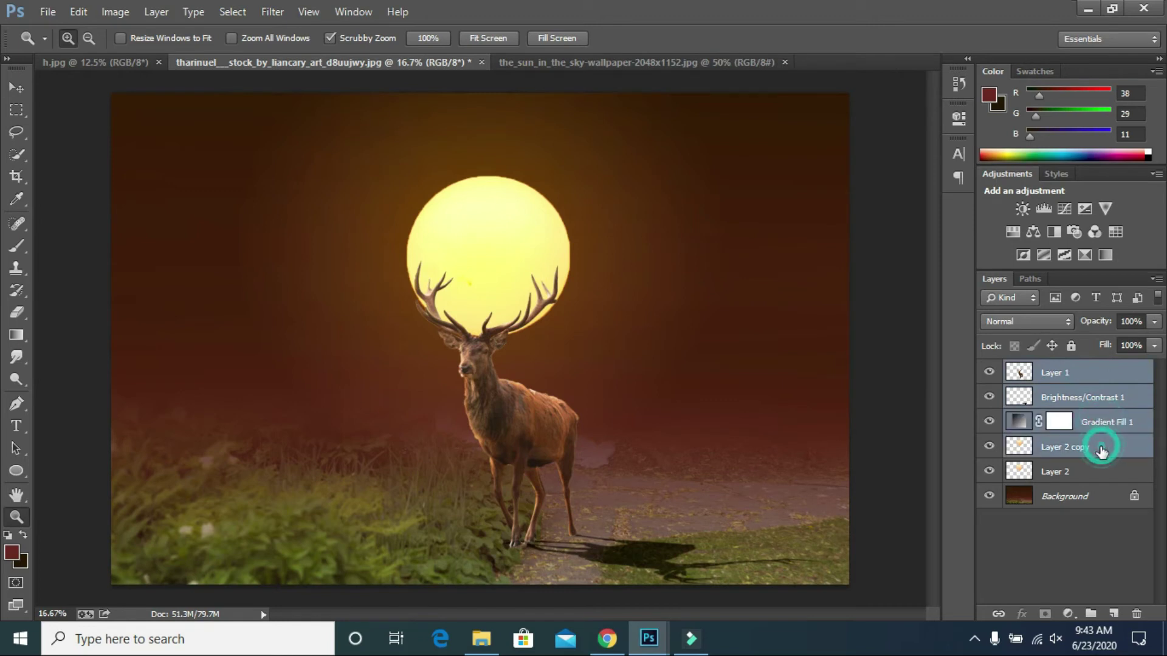
{"action": "left_click", "coordinate": [1098, 472], "text": "shift"}
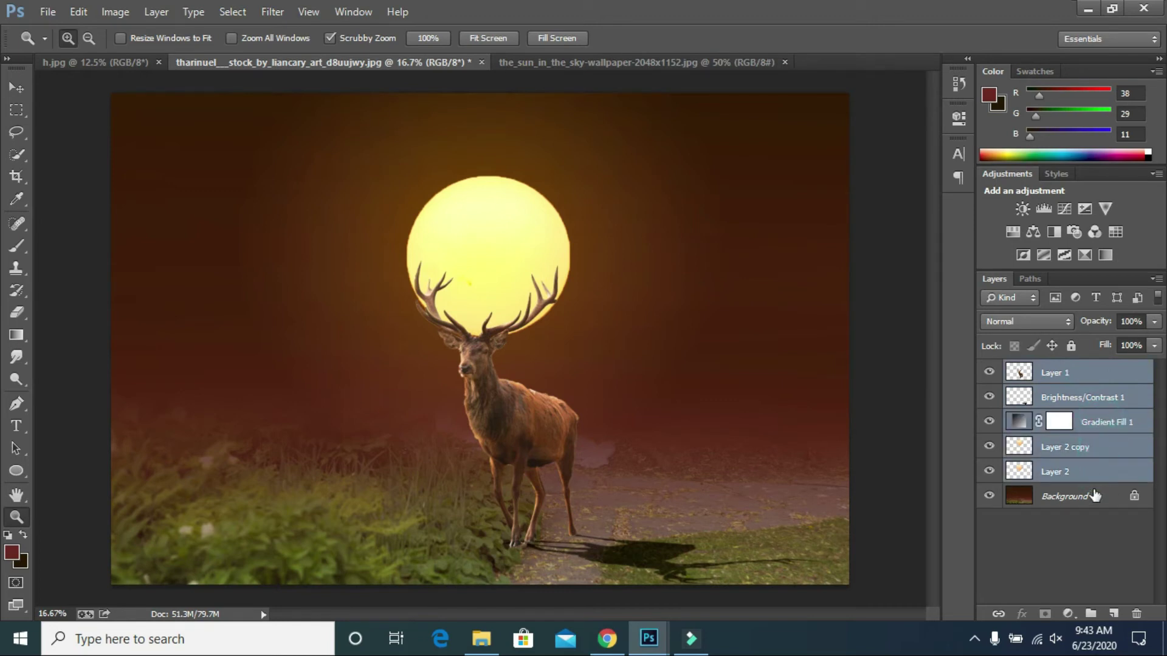
{"action": "left_click", "coordinate": [1094, 497], "text": "shift"}
Duplicate the Background layer.
{"action": "left_click", "coordinate": [1102, 499]}
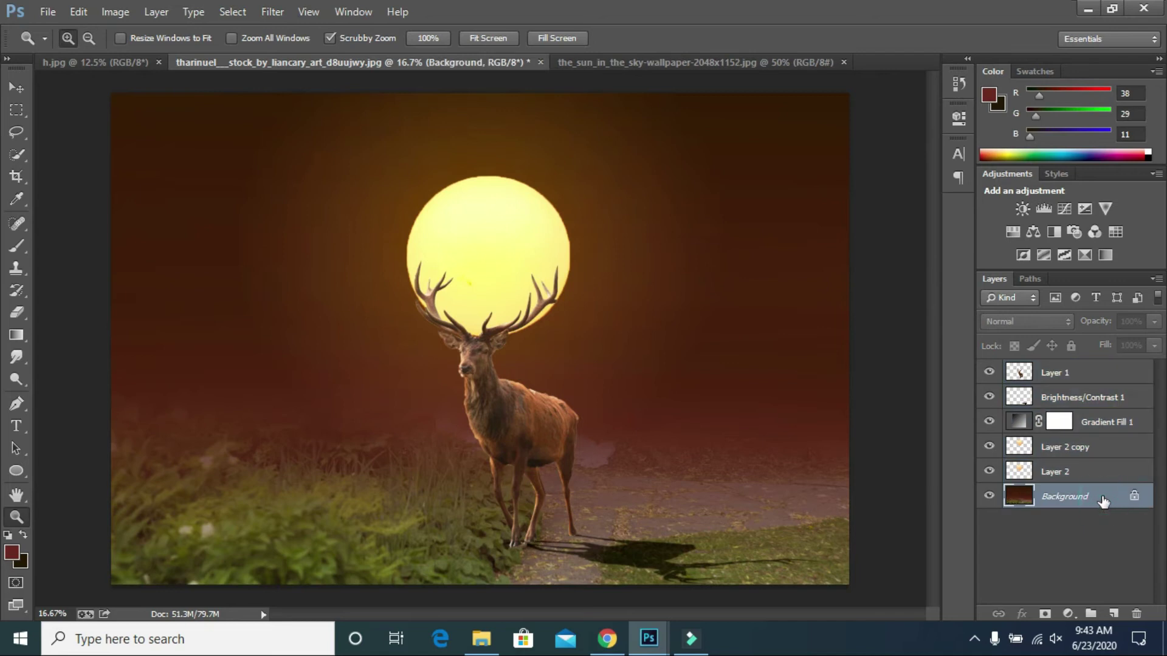
{"action": "left_click_drag", "start_coordinate": [1102, 493], "coordinate": [1113, 614]}
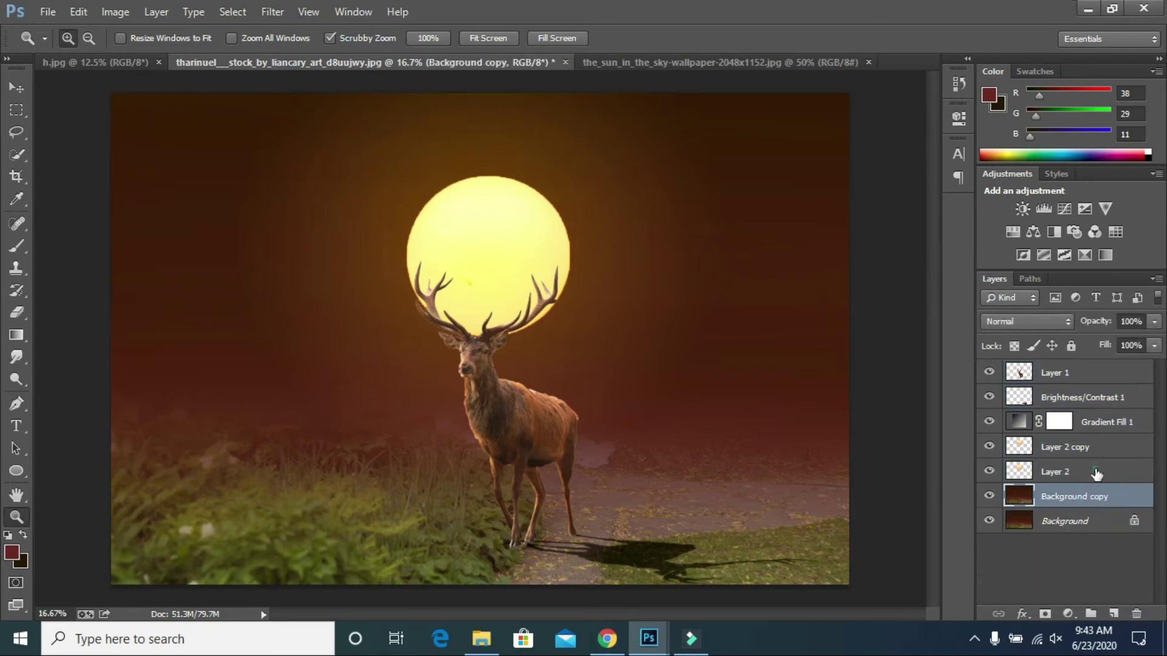
Select every layer above Background and put them into a new group named Group 1 with Pass Through mode.
{"action": "left_click", "coordinate": [1097, 474], "text": "shift"}
{"action": "left_click", "coordinate": [1094, 448], "text": "shift"}
{"action": "left_click", "coordinate": [1098, 422], "text": "shift"}
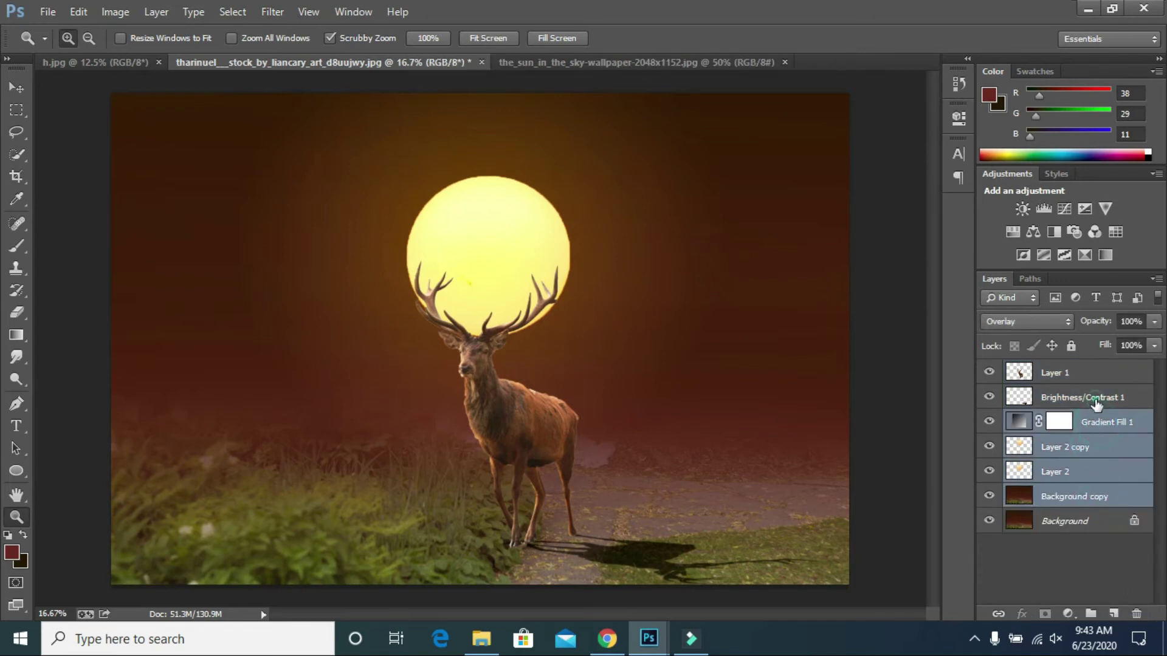
{"action": "left_click", "coordinate": [1097, 398], "text": "shift"}
{"action": "left_click", "coordinate": [1088, 373], "text": "shift"}
{"action": "left_click_drag", "start_coordinate": [1060, 401], "coordinate": [1091, 613]}
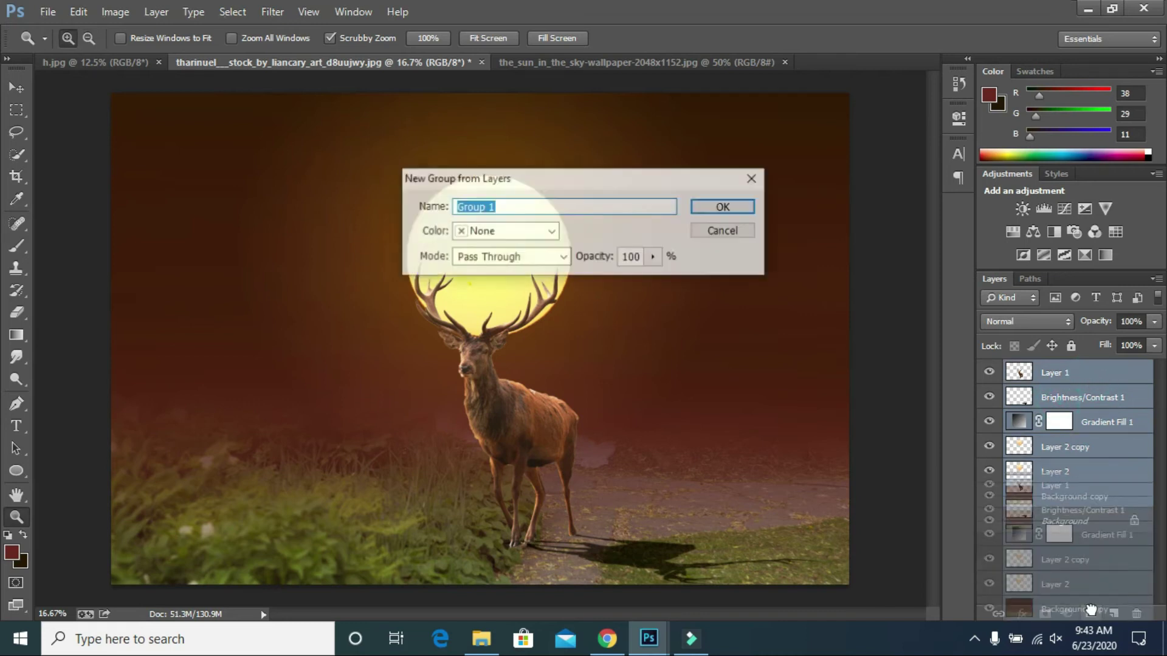
{"action": "left_click", "coordinate": [725, 208]}
Stamp all visible layers into a new merged layer above the group and duplicate that layer.
{"action": "key", "text": "ctrl+shift+alt+e"}
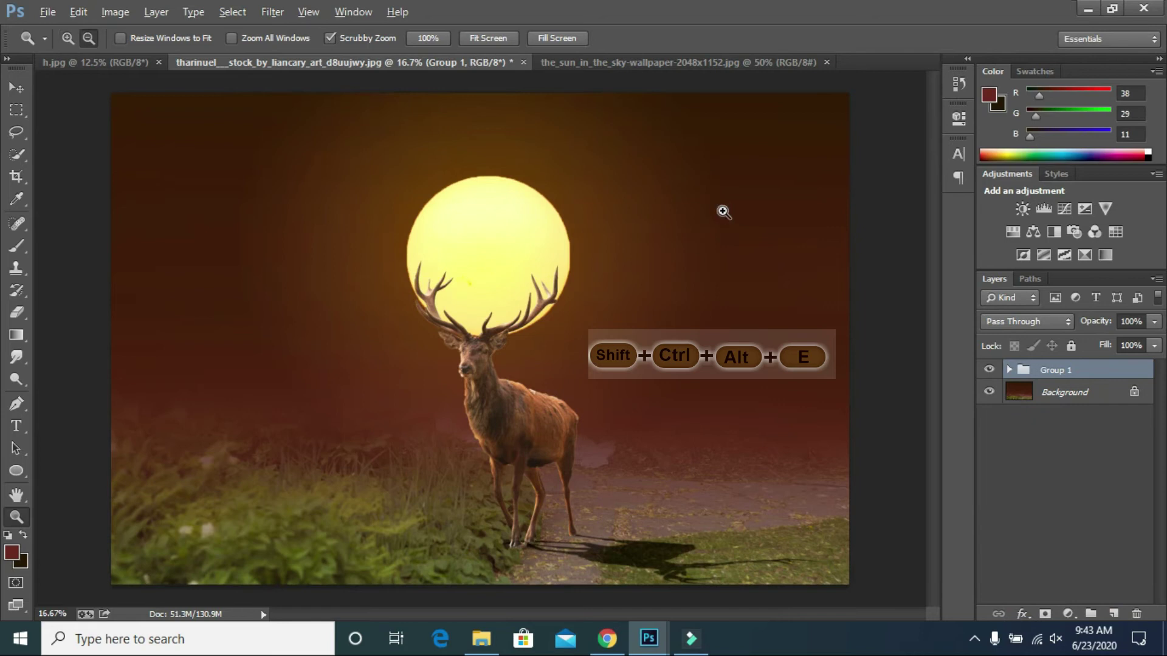
{"action": "key", "text": "ctrl+j"}
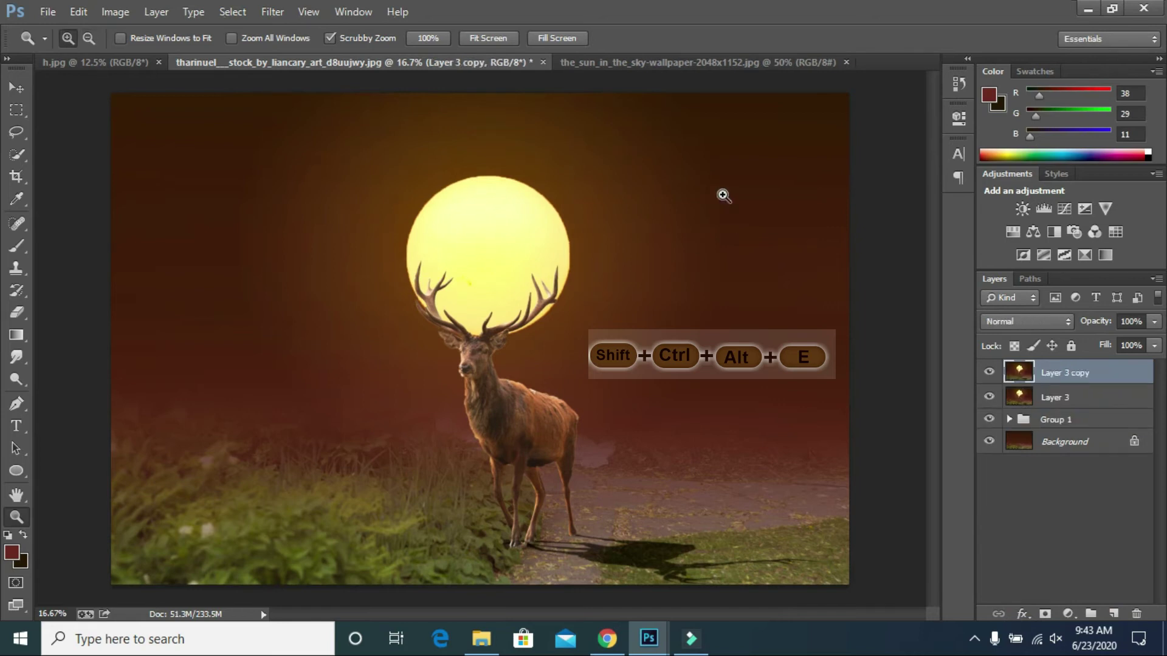
Start the Camera Raw Filter on the duplicated merged layer and raise Contrast to about +3.
{"action": "left_click", "coordinate": [283, 5]}
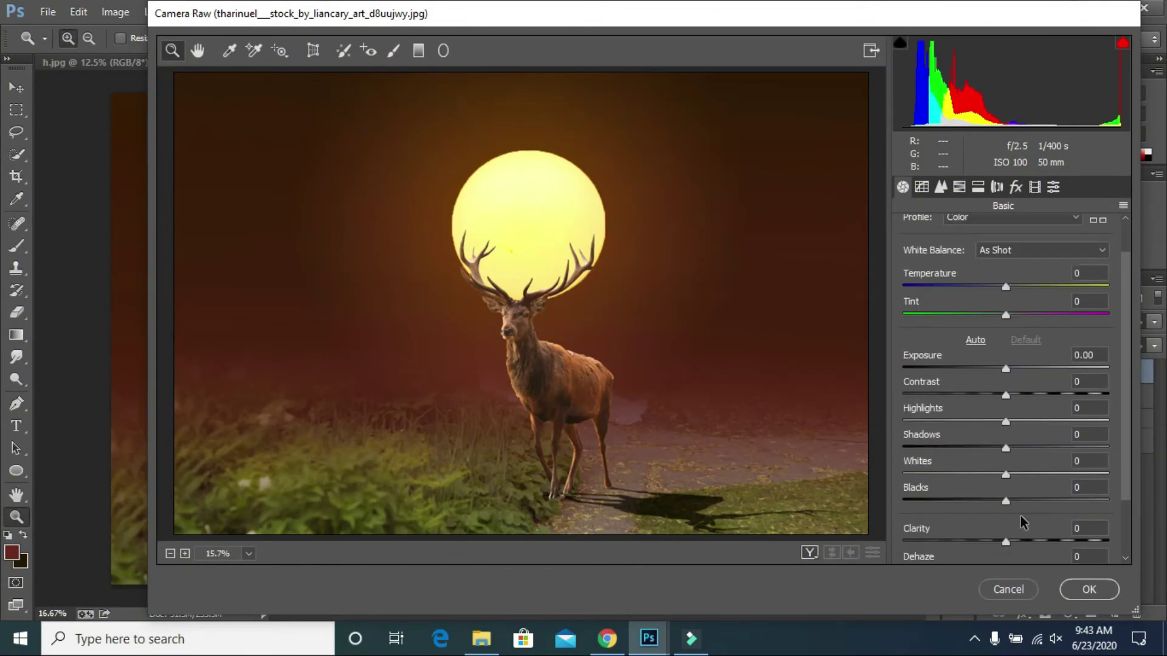
{"action": "scroll", "coordinate": [1024, 521], "scroll_direction": "down", "scroll_amount": 3}
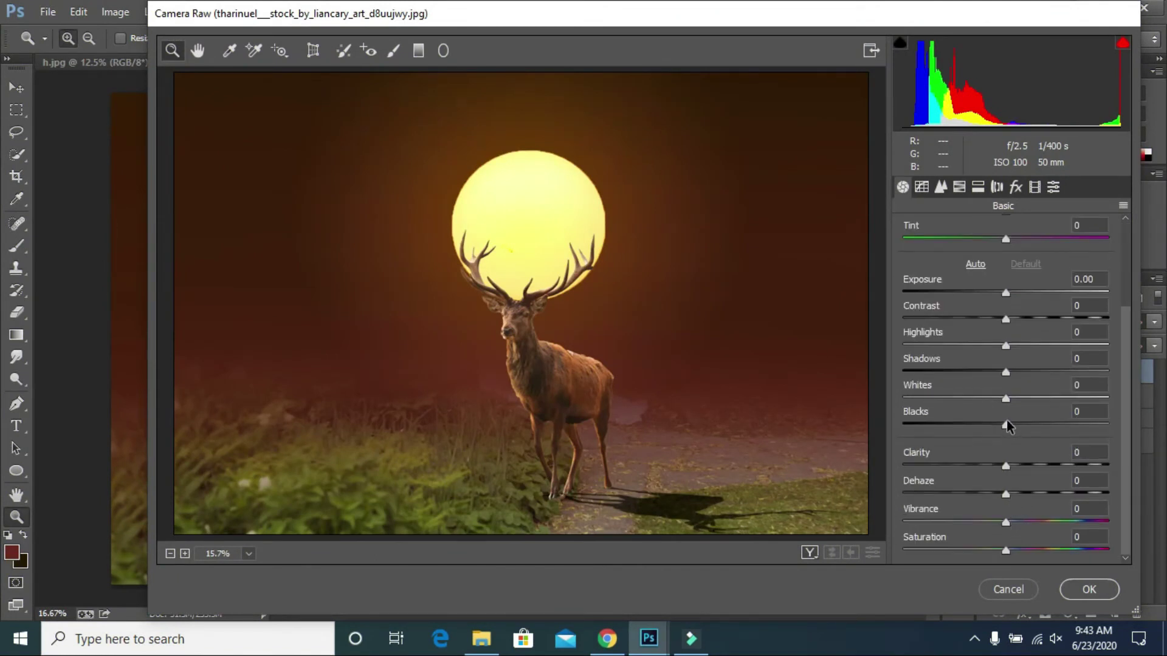
{"action": "scroll", "coordinate": [1008, 407], "scroll_direction": "up", "scroll_amount": 4}
{"action": "left_click", "coordinate": [1006, 436]}
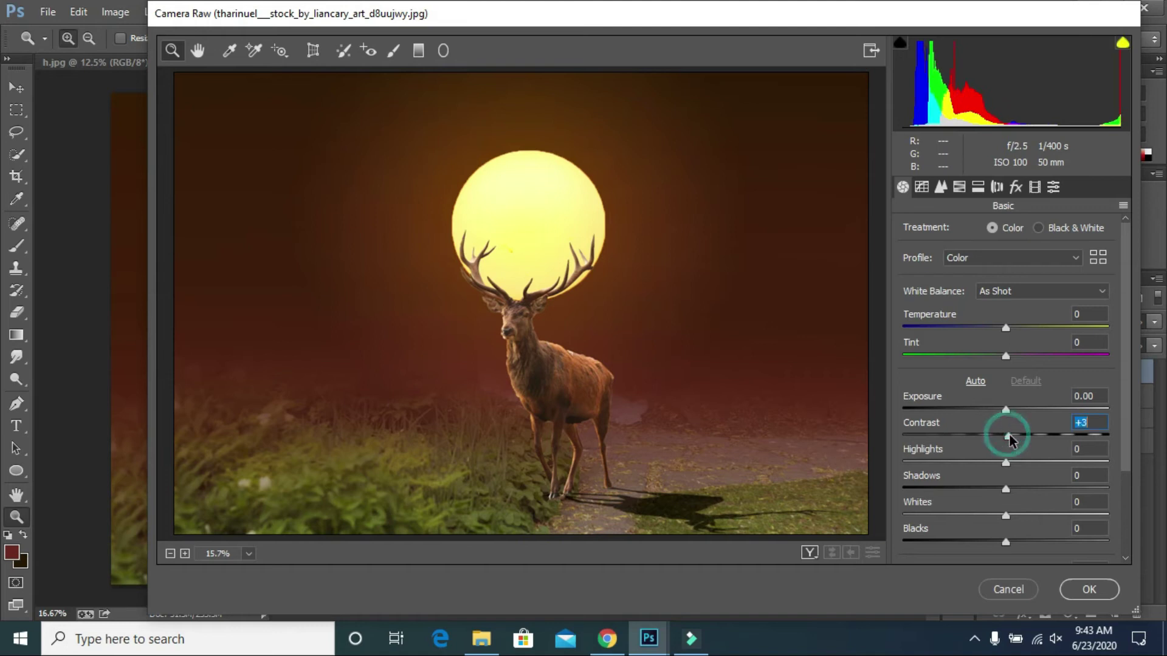
In the HSL adjustments, set hue to Yellows -36 and Greens -40, and saturation to Yellows +16 and Blues -3.
{"action": "left_click", "coordinate": [960, 186]}
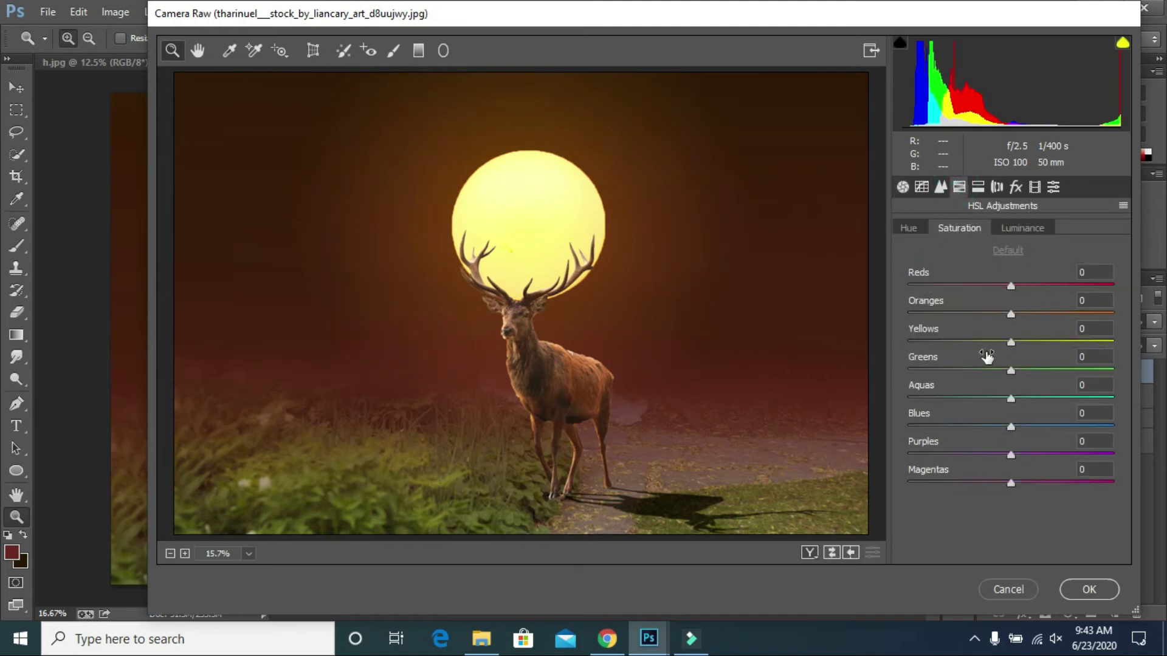
{"action": "left_click_drag", "start_coordinate": [1011, 342], "coordinate": [975, 346]}
{"action": "left_click", "coordinate": [909, 228]}
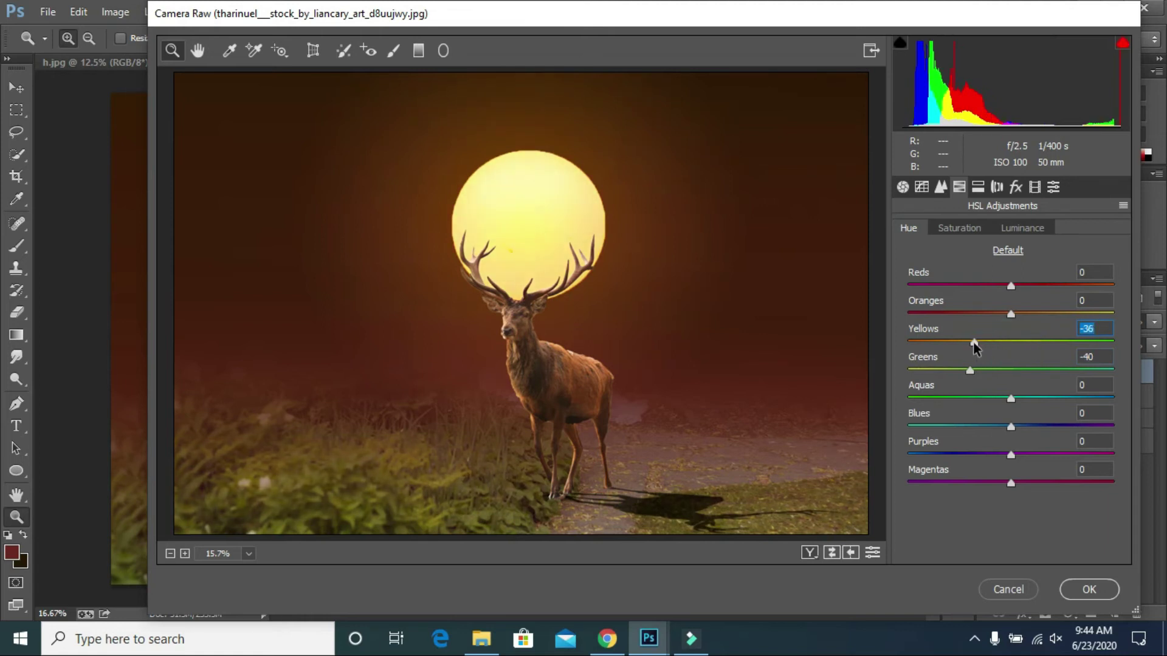
{"action": "left_click", "coordinate": [957, 229]}
{"action": "left_click_drag", "start_coordinate": [1012, 426], "coordinate": [1011, 426]}
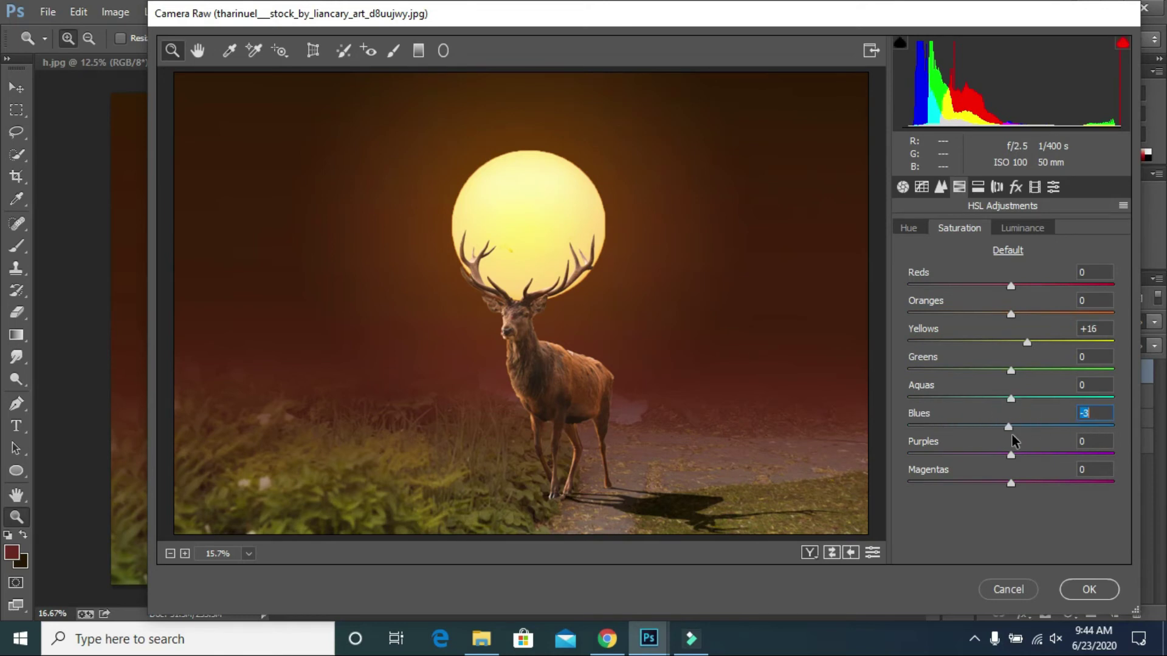
{"action": "left_click", "coordinate": [1012, 230]}
Apply split toning with highlights at Hue 143 and Saturation 16, and shadows at Hue 239 and Saturation 11.
{"action": "left_click", "coordinate": [977, 187]}
{"action": "left_click_drag", "start_coordinate": [962, 255], "coordinate": [1000, 257]}
{"action": "left_click_drag", "start_coordinate": [925, 284], "coordinate": [941, 287]}
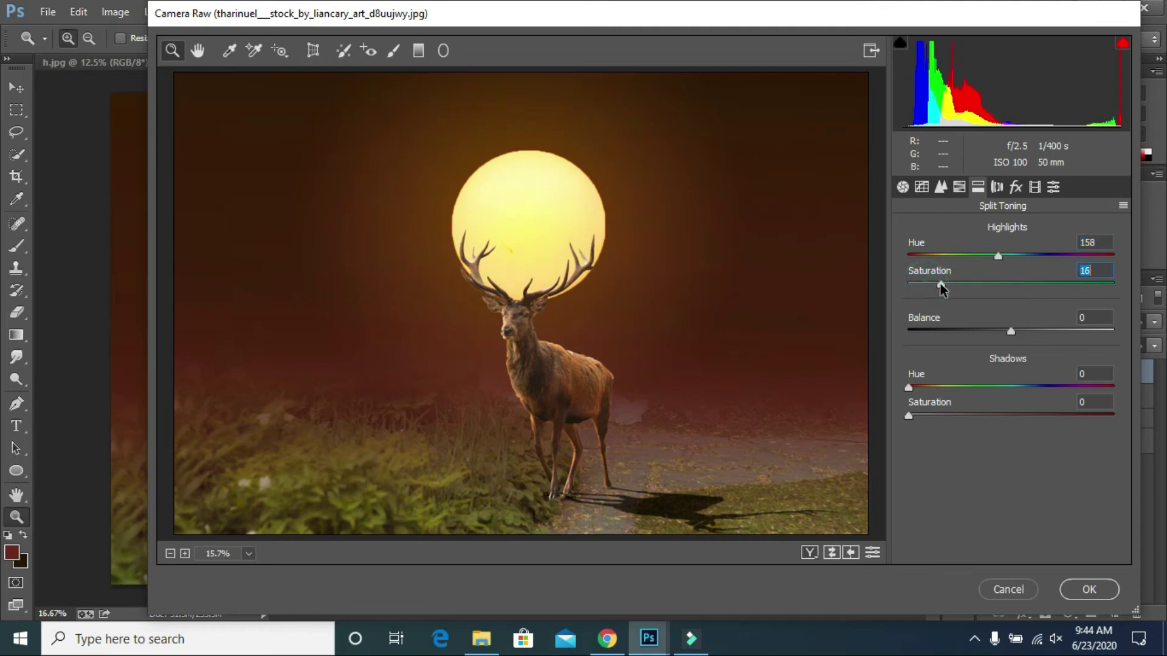
{"action": "mouse_move", "coordinate": [999, 259]}
{"action": "left_mouse_down"}
{"action": "mouse_move", "coordinate": [1044, 255]}
{"action": "mouse_move", "coordinate": [928, 268]}
{"action": "mouse_move", "coordinate": [1082, 264]}
{"action": "mouse_move", "coordinate": [991, 256]}
{"action": "left_mouse_up"}
{"action": "left_click", "coordinate": [933, 386]}
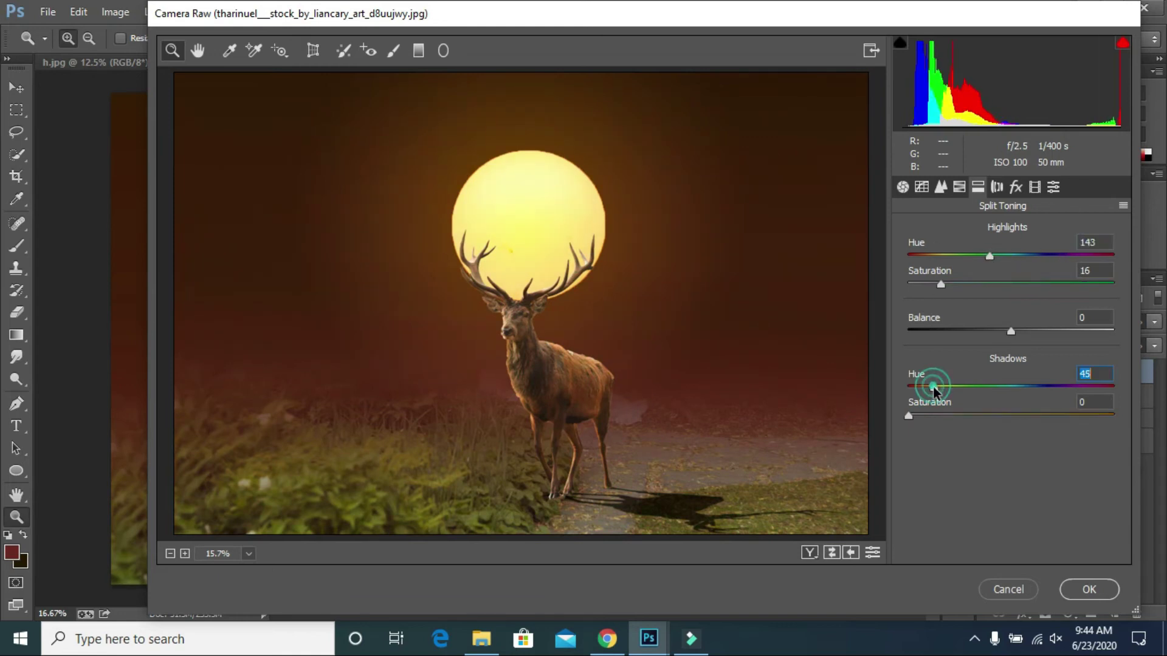
{"action": "left_click_drag", "start_coordinate": [918, 415], "coordinate": [1040, 405]}
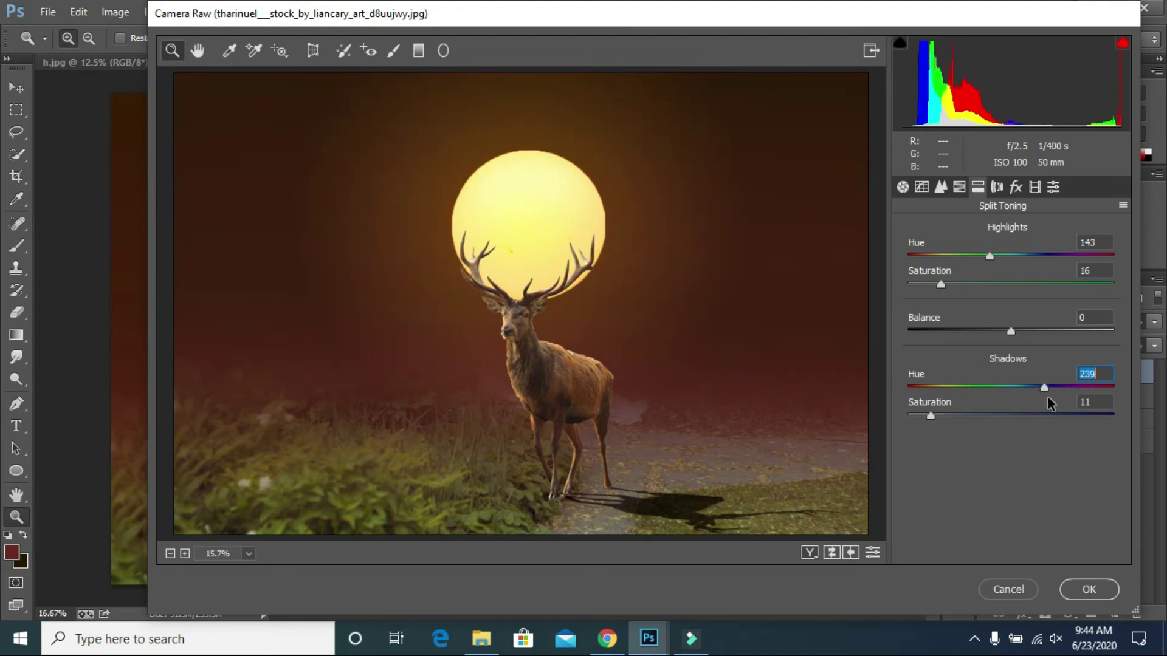
Add a slight darkening post-crop vignette with the Highlight Priority style.
{"action": "left_click", "coordinate": [1034, 188]}
{"action": "left_click", "coordinate": [1015, 187]}
{"action": "left_click_drag", "start_coordinate": [1011, 414], "coordinate": [991, 412]}
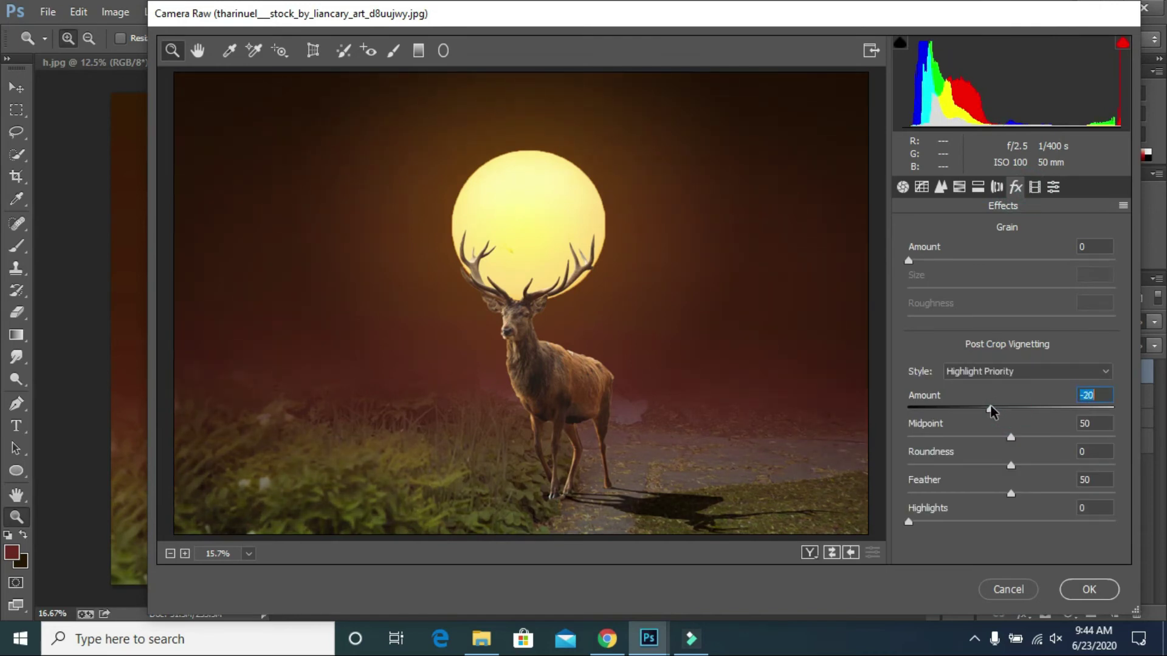
{"action": "left_click_drag", "start_coordinate": [991, 412], "coordinate": [999, 411]}
In the camera calibration, set Green Primary to Hue +16 and Saturation +56, and Blue Primary to Hue +11 and Saturation +3.
{"action": "left_click", "coordinate": [1054, 186]}
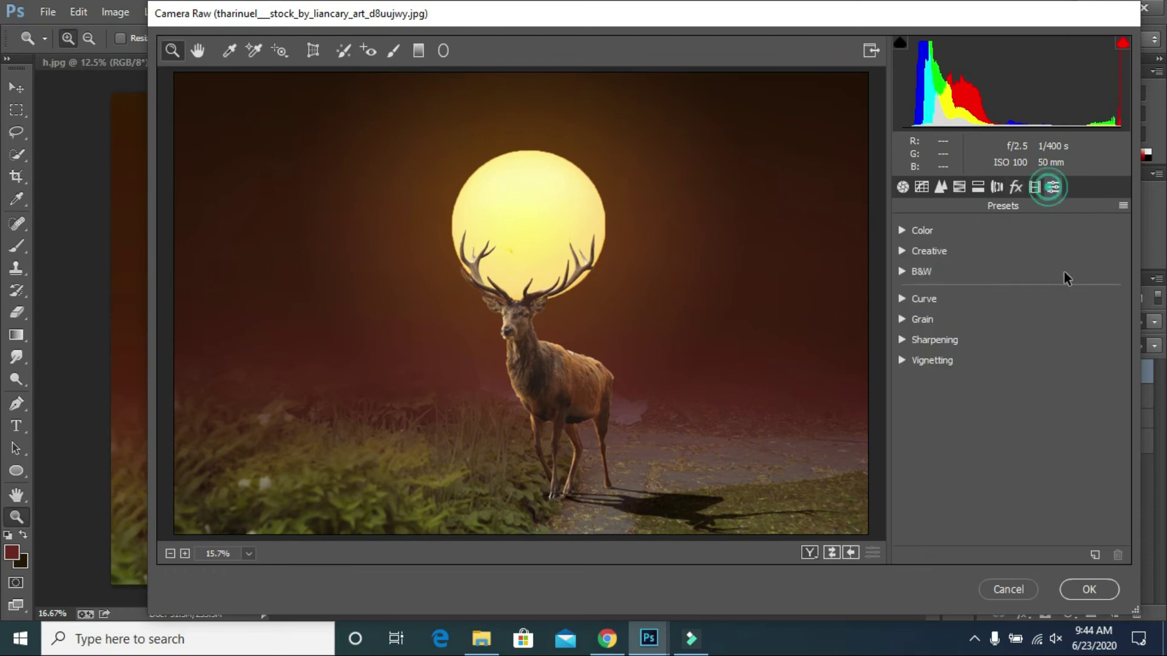
{"action": "left_click", "coordinate": [1035, 187]}
{"action": "left_click_drag", "start_coordinate": [1012, 430], "coordinate": [1068, 465]}
{"action": "left_click_drag", "start_coordinate": [1012, 509], "coordinate": [1016, 547]}
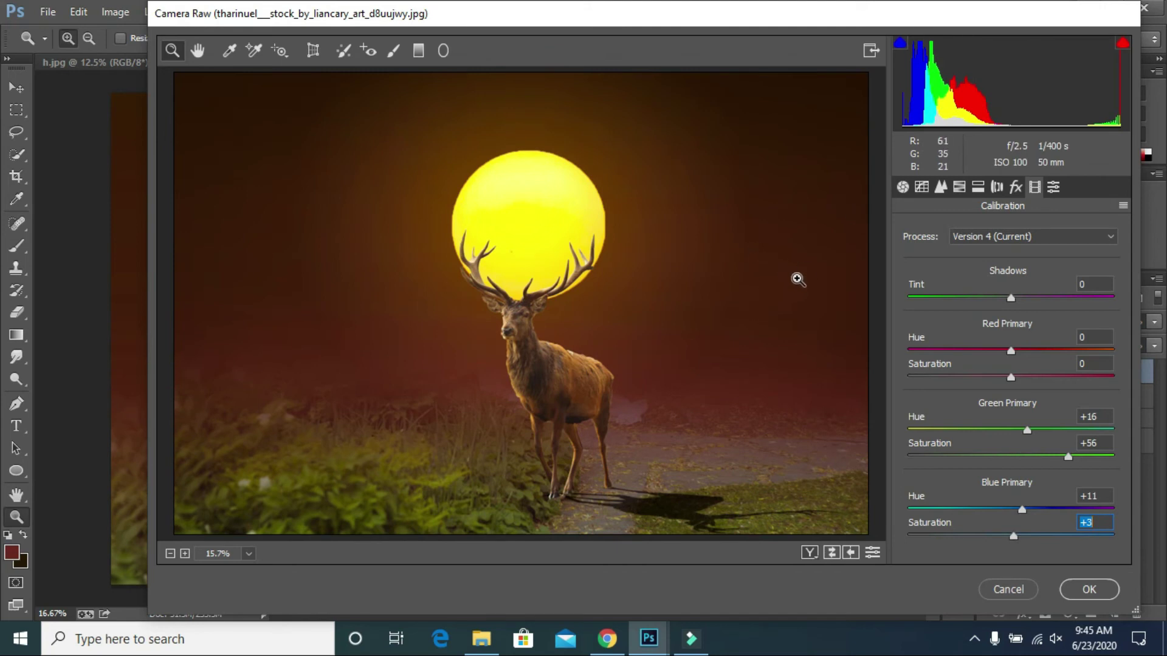
Set the calibration Shadows Tint to +15, try Red Primary Saturation at -100 and reset it to 0.
{"action": "mouse_move", "coordinate": [1011, 299]}
{"action": "left_mouse_down"}
{"action": "mouse_move", "coordinate": [1155, 310]}
{"action": "mouse_move", "coordinate": [1027, 314]}
{"action": "left_mouse_up"}
{"action": "left_click_drag", "start_coordinate": [1012, 355], "coordinate": [931, 372]}
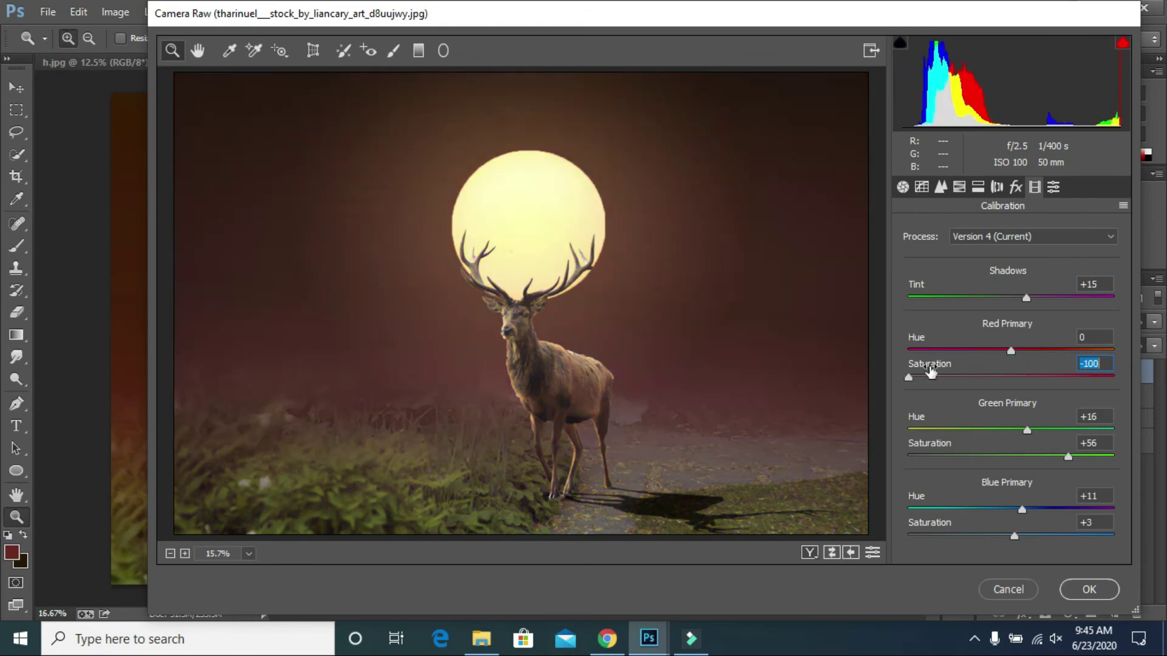
{"action": "type", "text": "0"}
{"action": "key", "text": "Return"}
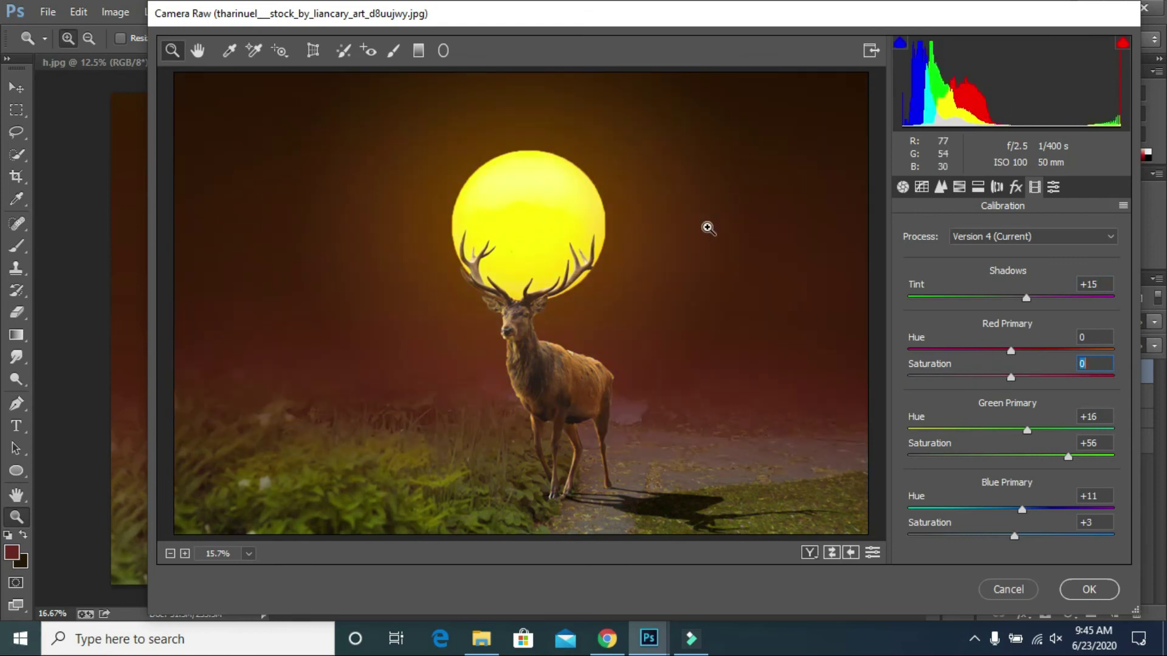
Set the post-crop vignette Amount to about -17 and apply the Camera Raw adjustments to the layer.
{"action": "left_click", "coordinate": [1016, 187]}
{"action": "left_click_drag", "start_coordinate": [998, 409], "coordinate": [995, 411]}
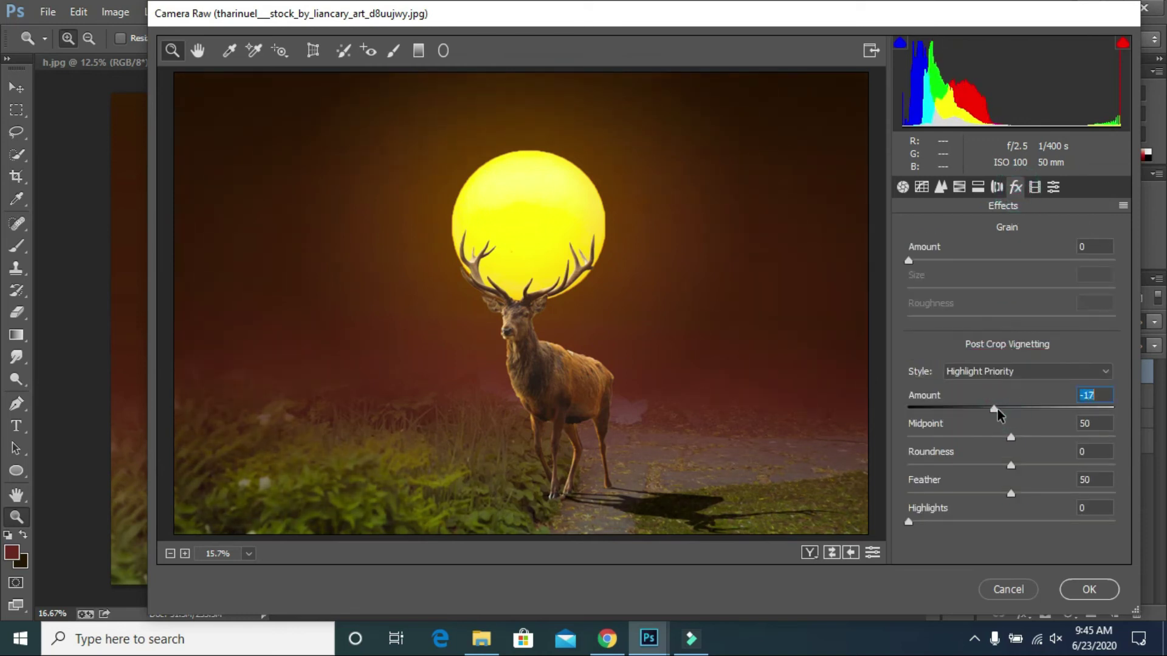
{"action": "left_click_drag", "start_coordinate": [996, 414], "coordinate": [996, 416]}
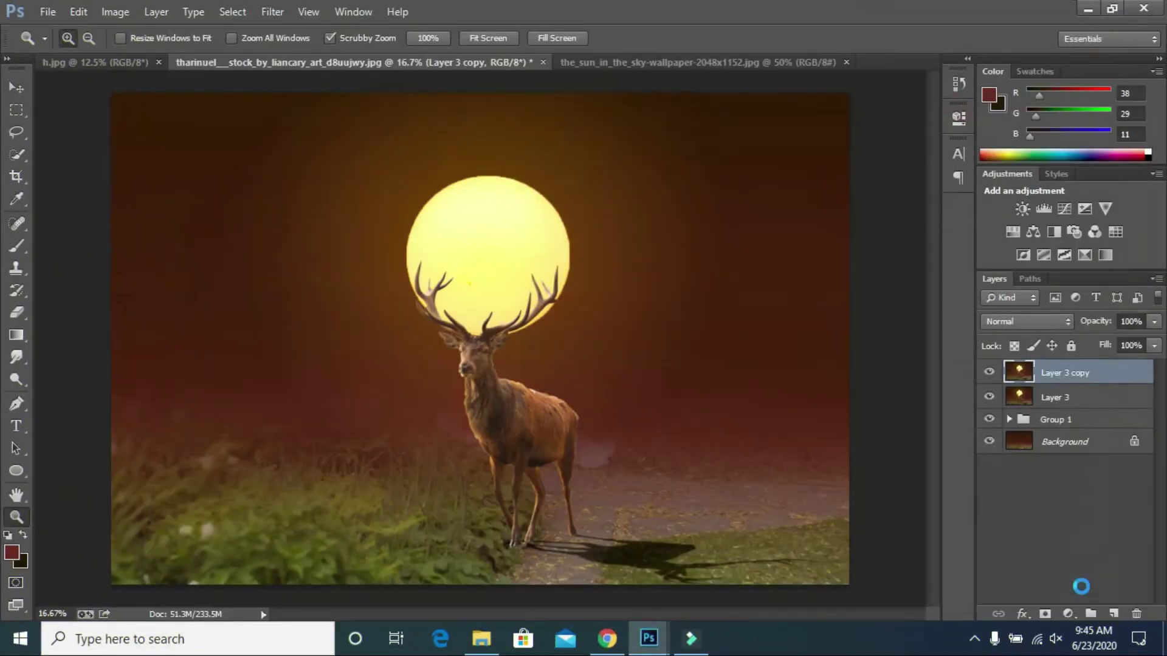
Duplicate the colour-graded Layer 3 copy and open the Color Efex Pro 4 filter on the duplicate.
{"action": "left_click_drag", "start_coordinate": [1081, 373], "coordinate": [1114, 614]}
{"action": "left_click", "coordinate": [272, 13]}
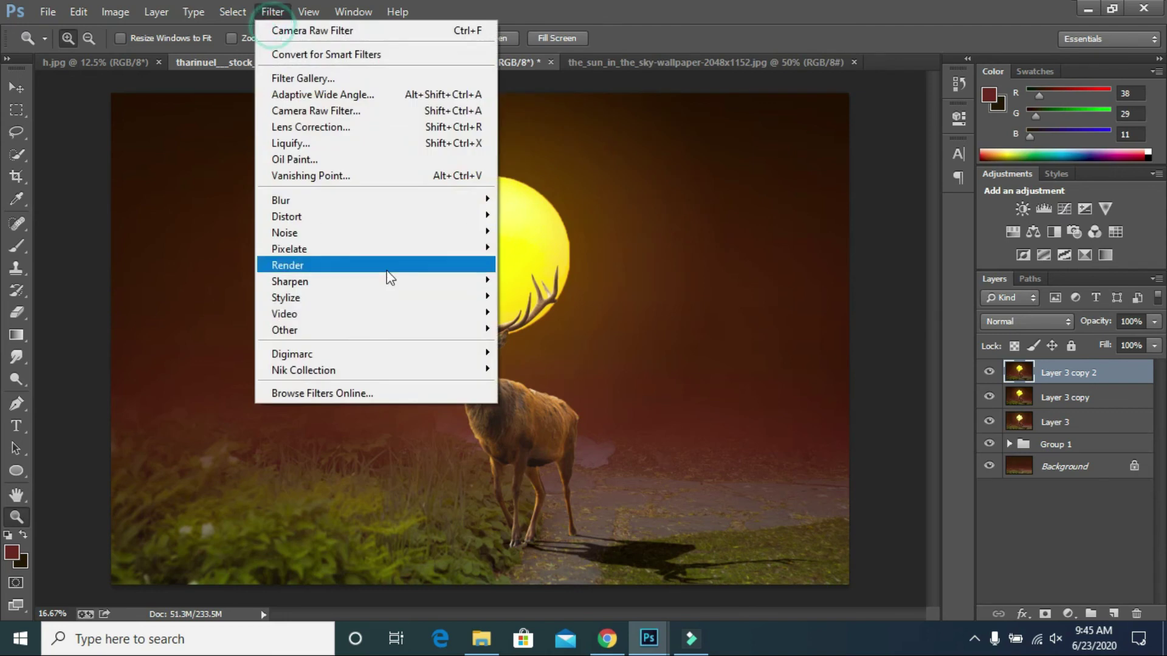
{"action": "mouse_move", "coordinate": [494, 373]}
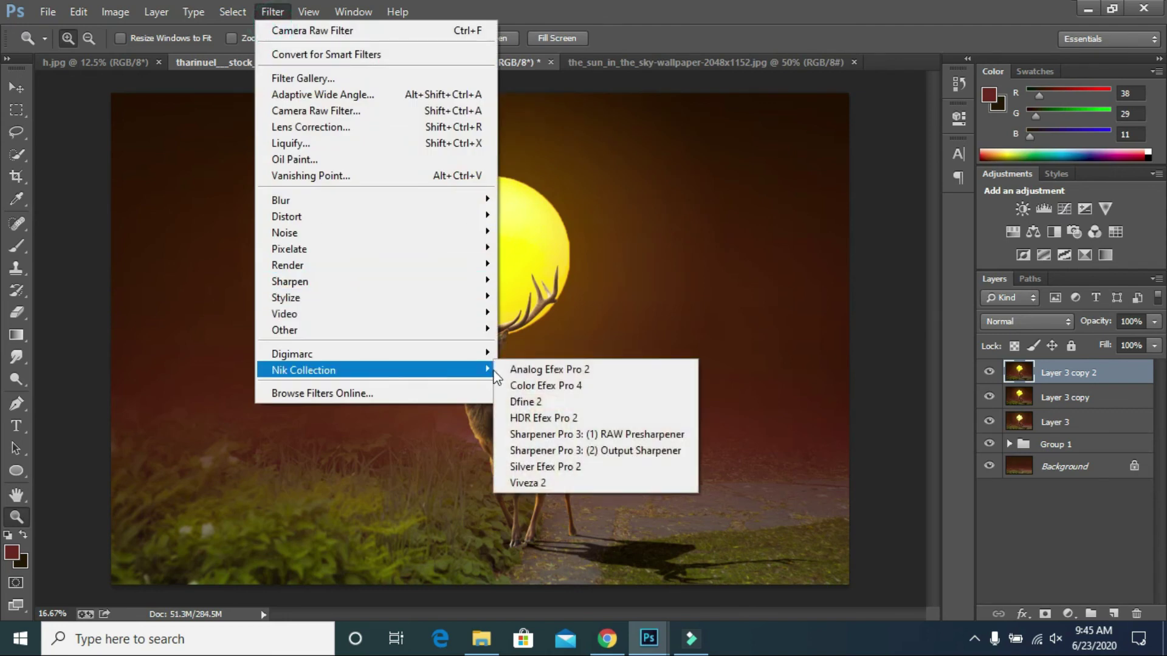
{"action": "left_click", "coordinate": [546, 389]}
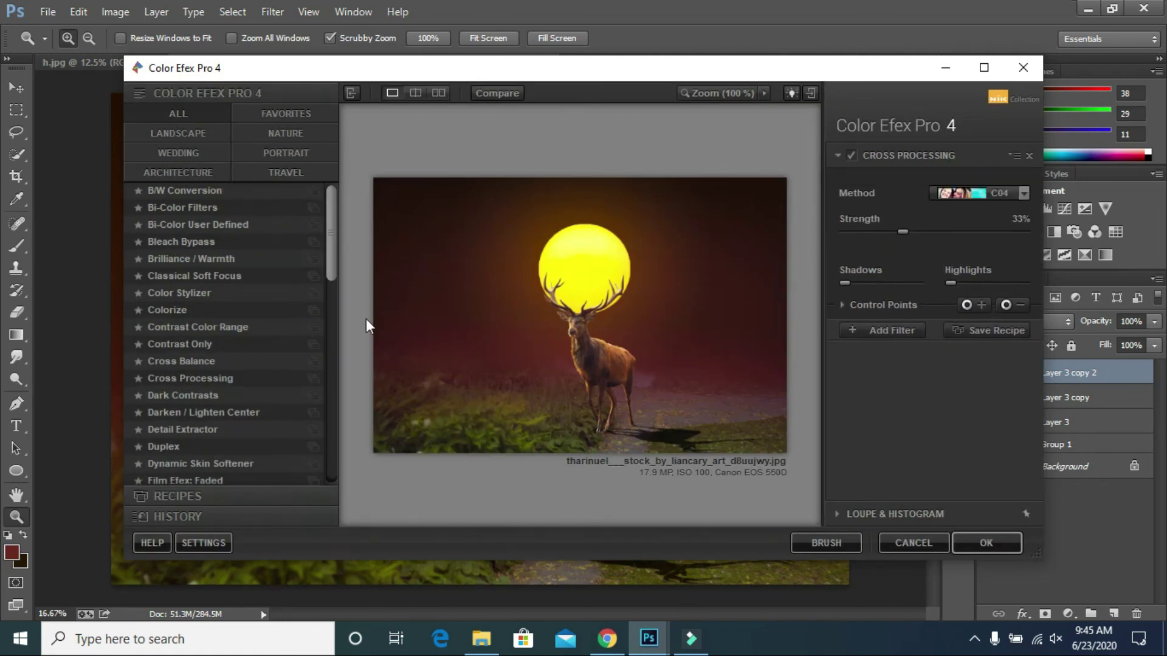
Try different Cross Processing methods, including C01, and apply the filter with method C04.
{"action": "left_click", "coordinate": [990, 191]}
{"action": "left_click", "coordinate": [213, 378]}
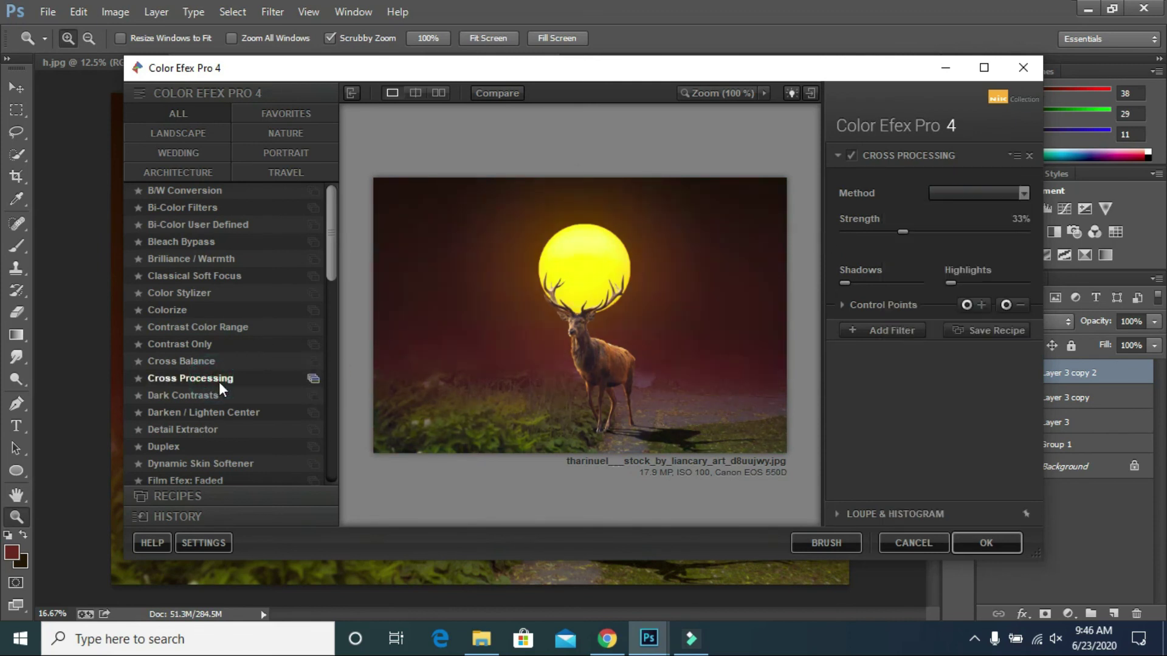
{"action": "left_click", "coordinate": [980, 193]}
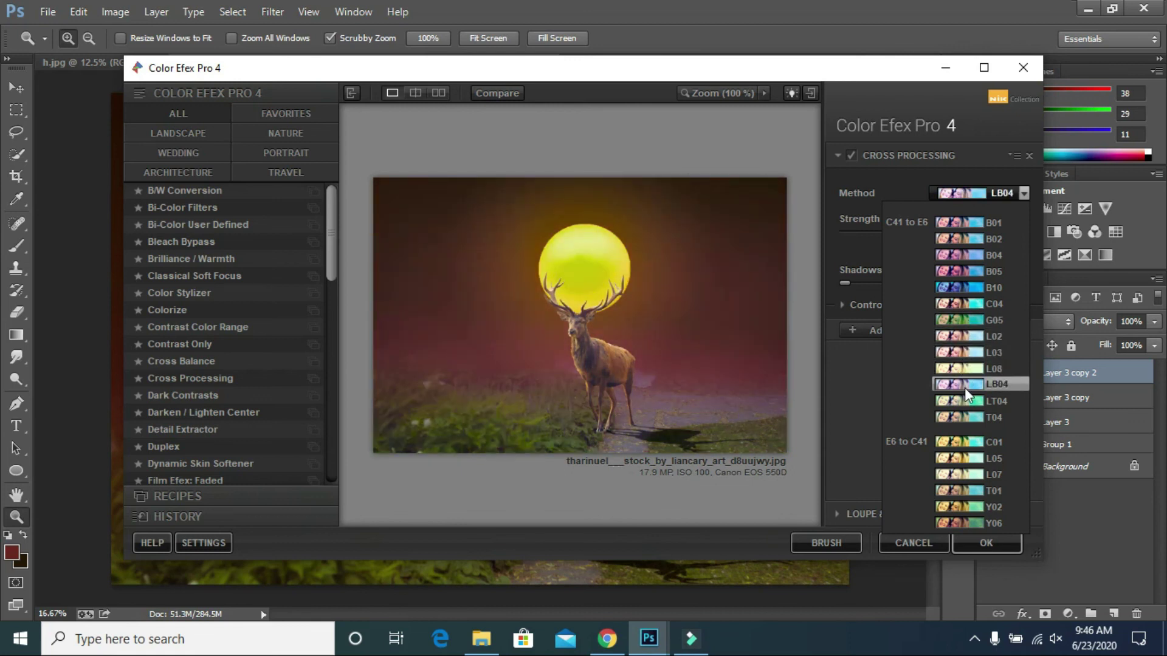
{"action": "left_click", "coordinate": [969, 450]}
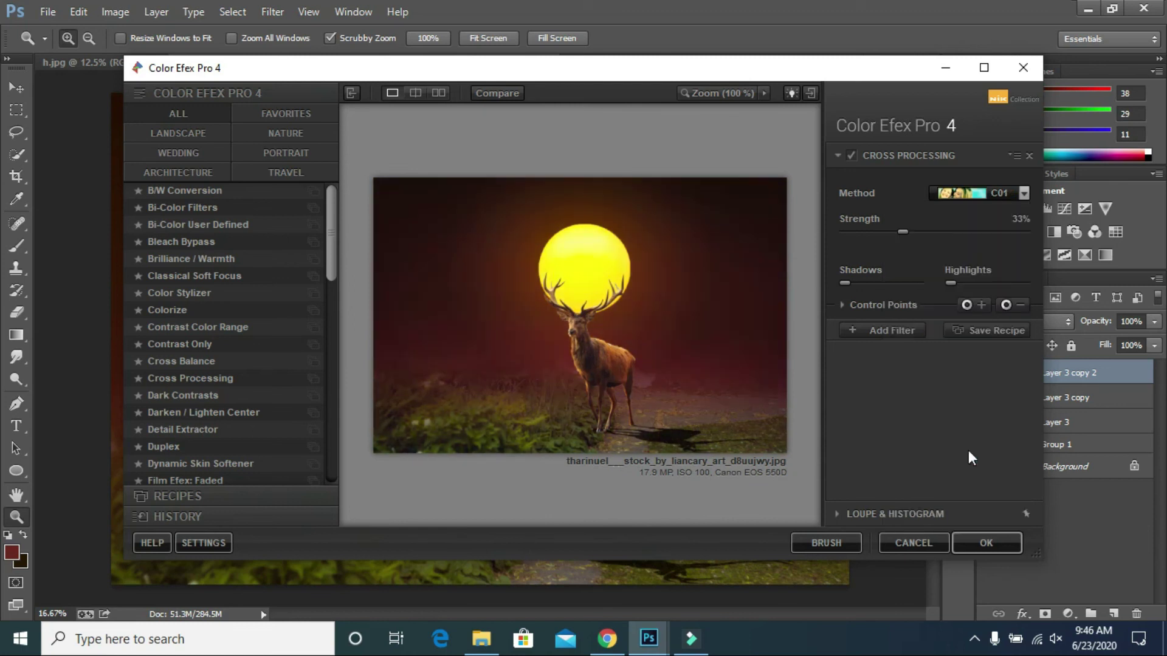
{"action": "left_click", "coordinate": [977, 194]}
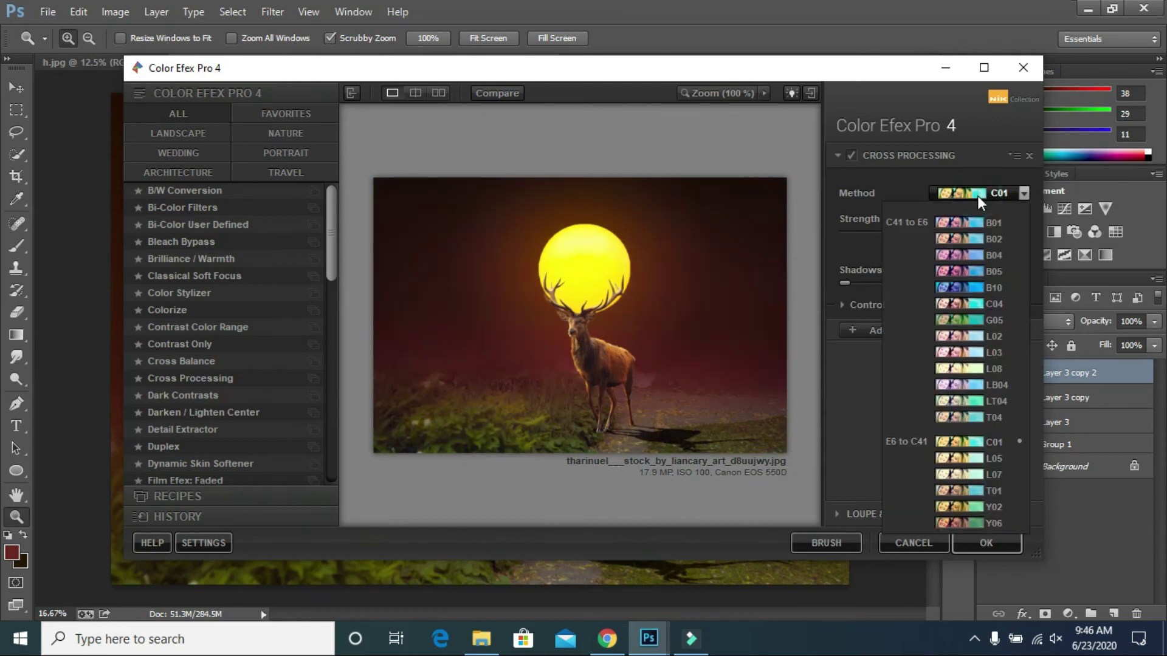
{"action": "left_click", "coordinate": [962, 305]}
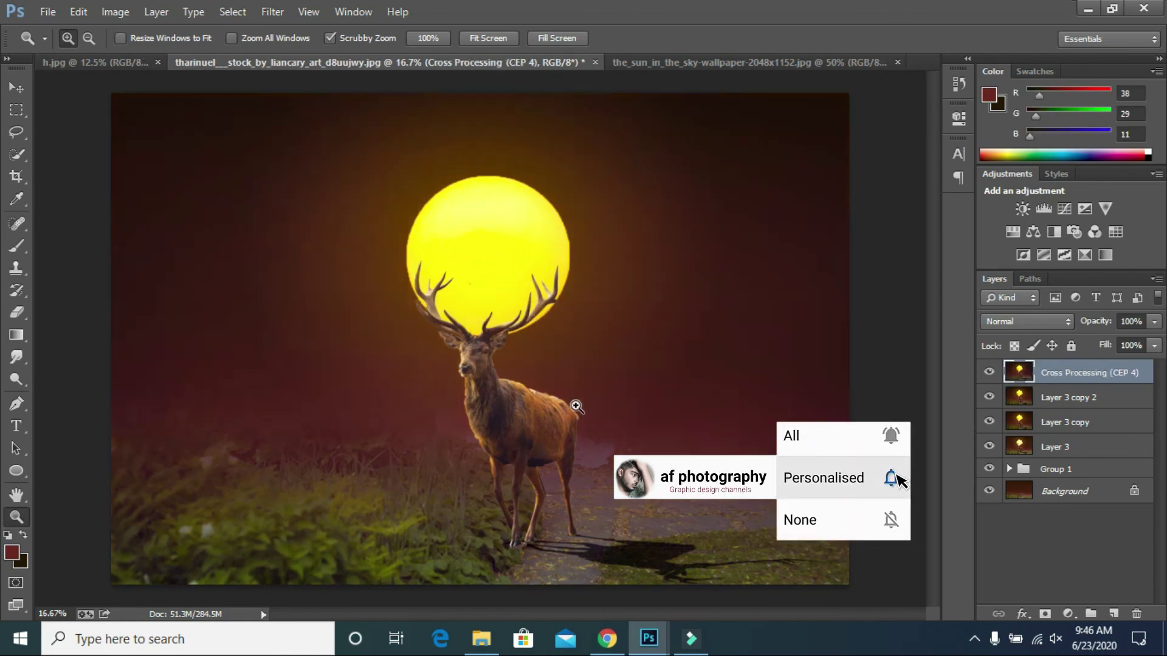
Crop about a quarter of the image width off the left side so the deer stands left of centre.
{"action": "right_click", "coordinate": [492, 271]}
{"action": "left_click", "coordinate": [532, 384]}
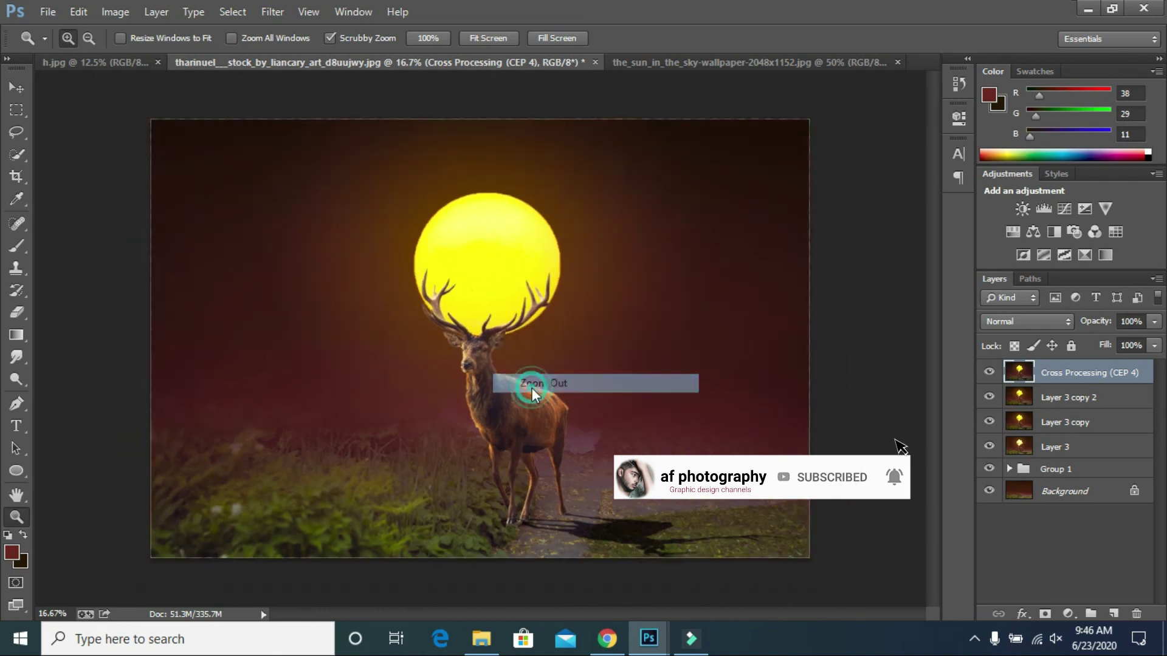
{"action": "left_click", "coordinate": [27, 177]}
{"action": "left_click_drag", "start_coordinate": [206, 333], "coordinate": [277, 337]}
{"action": "left_click", "coordinate": [859, 39]}
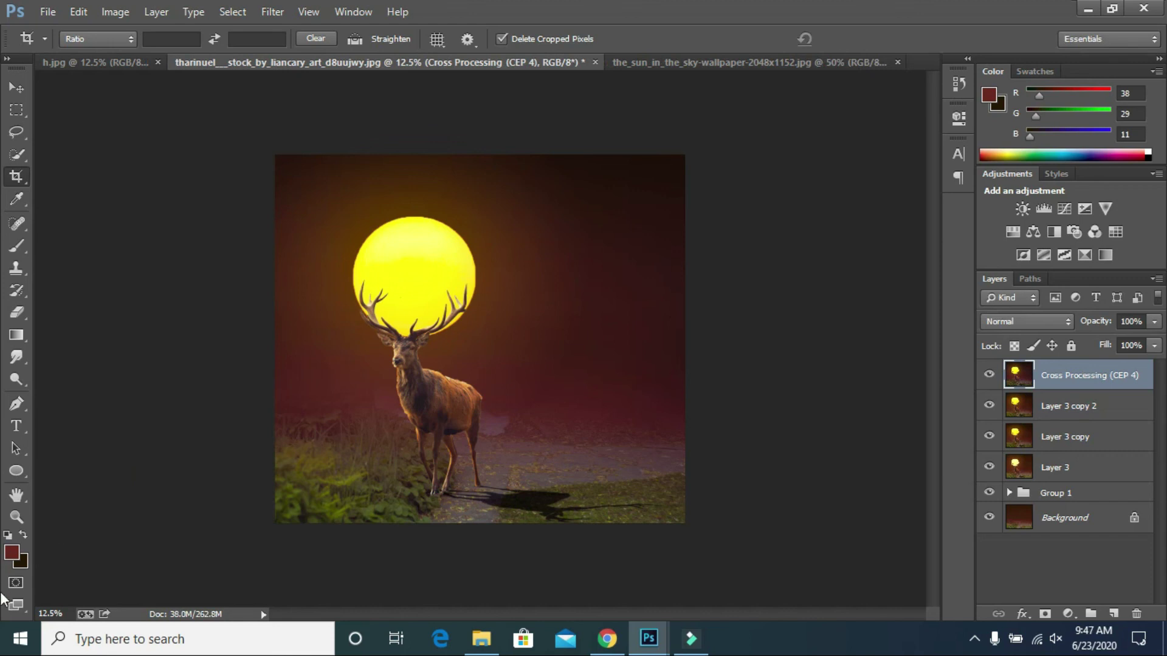
Fit the cropped image on screen to review the finished composition.
{"action": "left_click", "coordinate": [16, 516]}
{"action": "right_click", "coordinate": [358, 348]}
{"action": "left_click", "coordinate": [376, 361]}
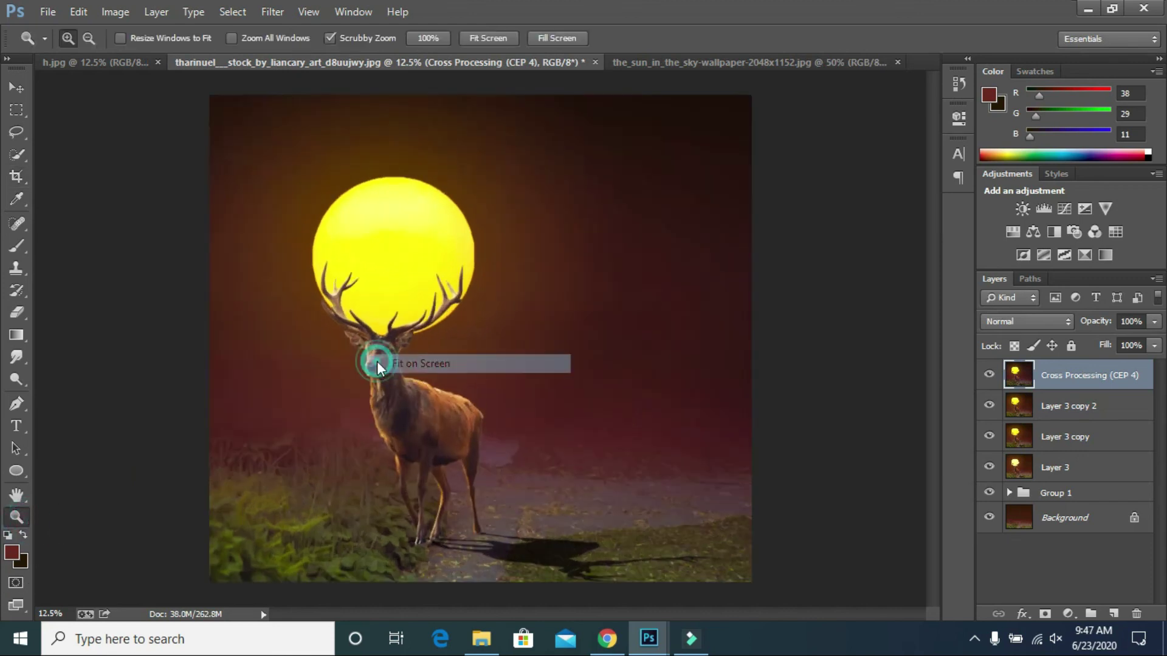
{"action": "right_click", "coordinate": [621, 242]}
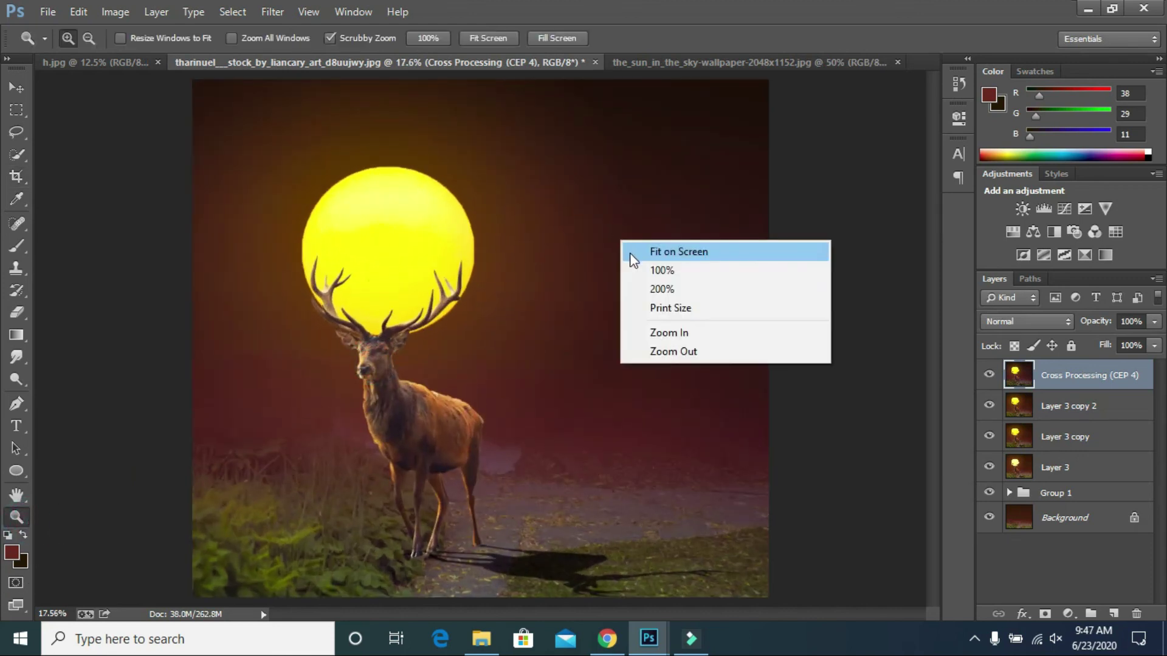